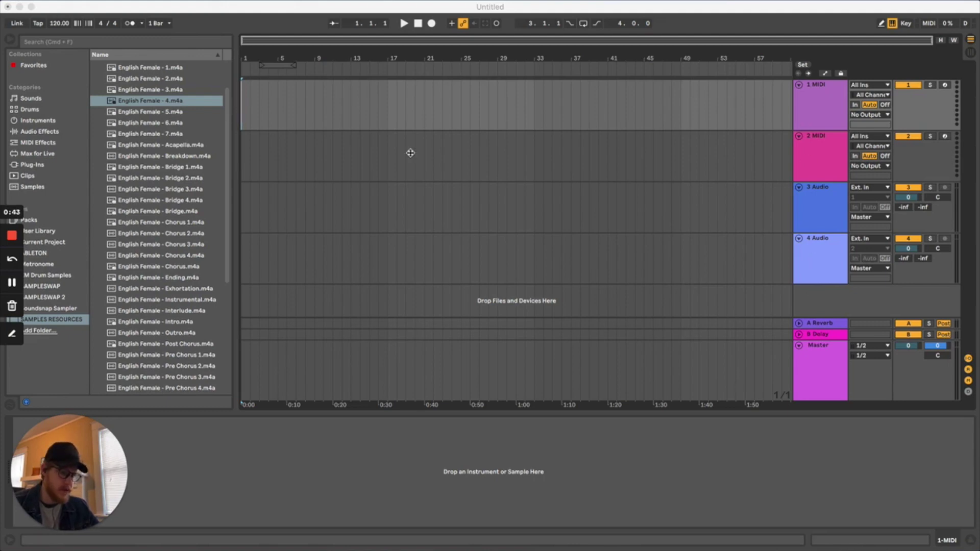
Step: Delete the surplus tracks so that one MIDI track and one audio track remain, and hide the device view
left_click(821, 112)
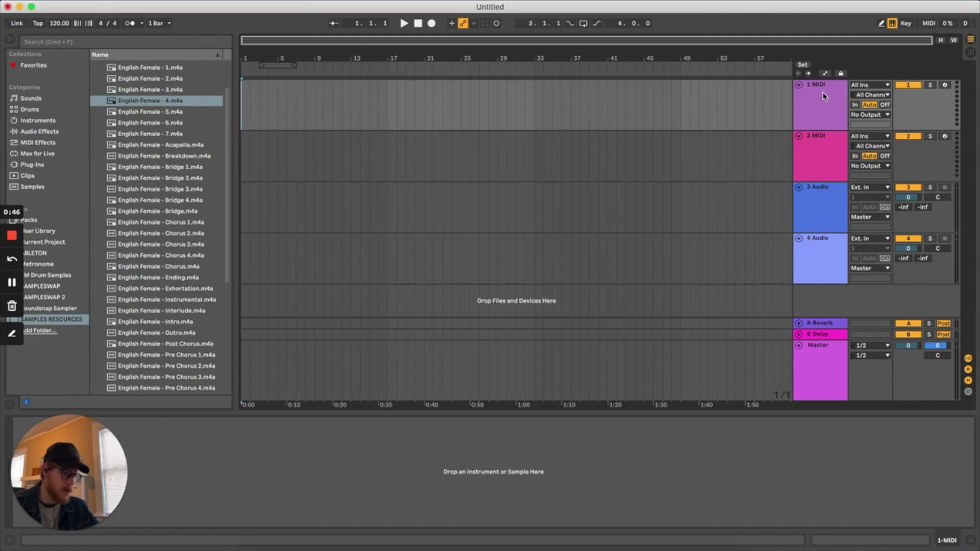
left_click(807, 118)
key("super+z")
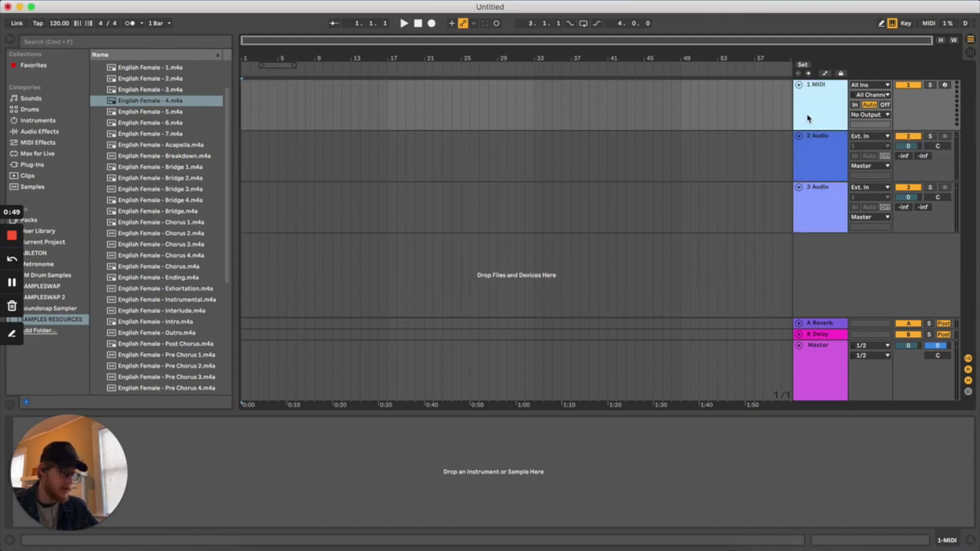
left_click(821, 147)
key("Delete")
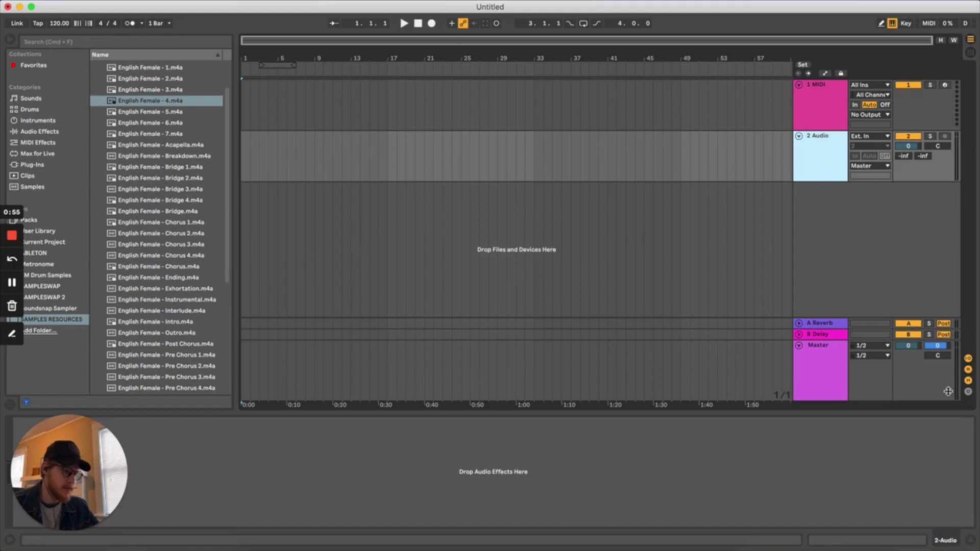
left_click(972, 543)
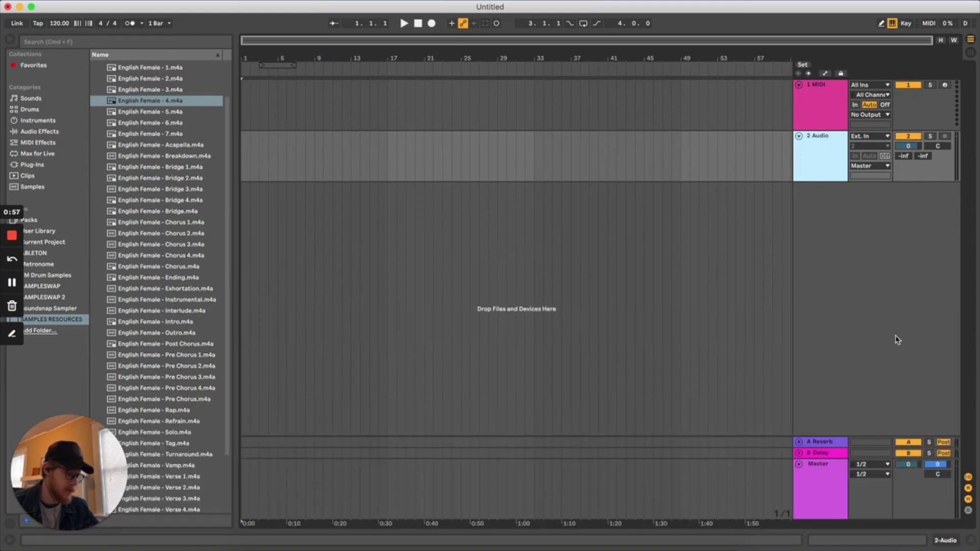
Step: Change the color of both the MIDI track and the audio track to white
right_click(802, 97)
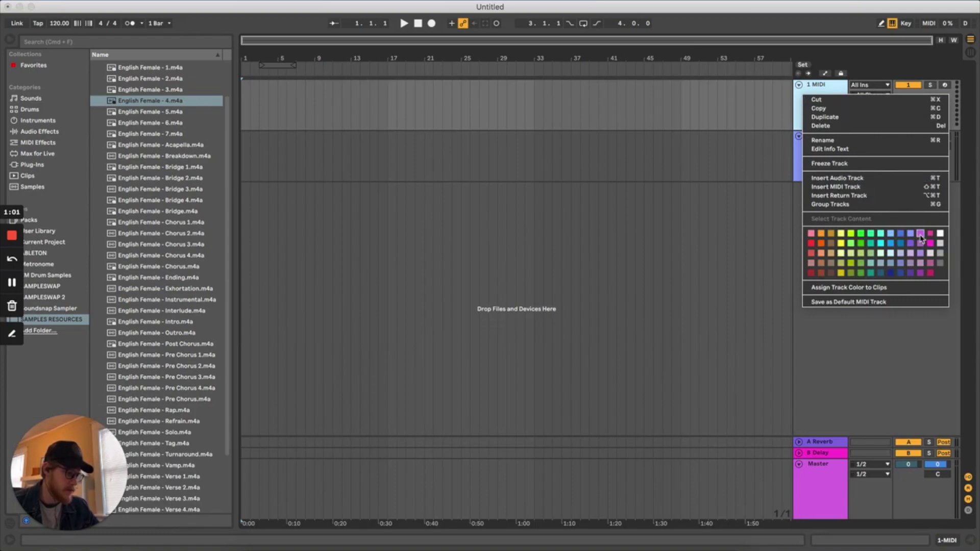
left_click(938, 234)
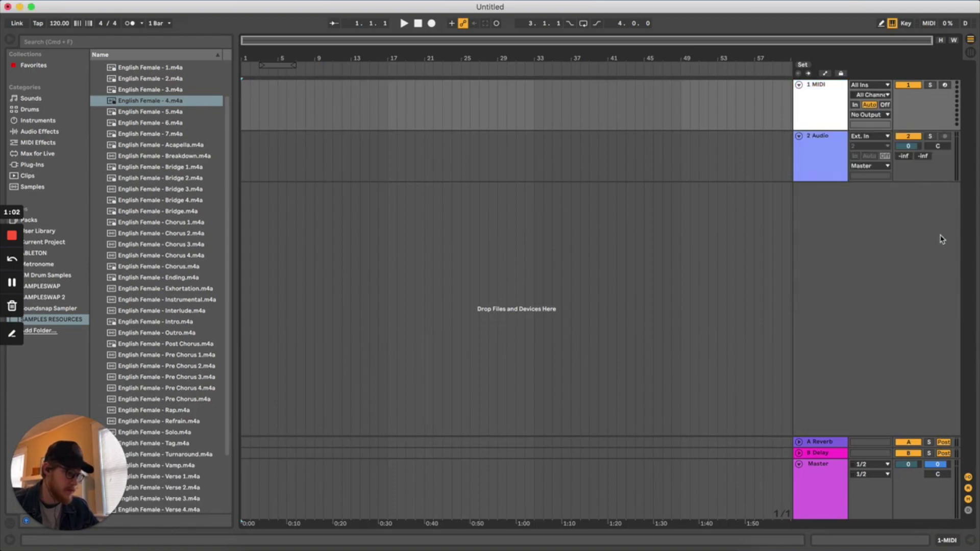
right_click(812, 156)
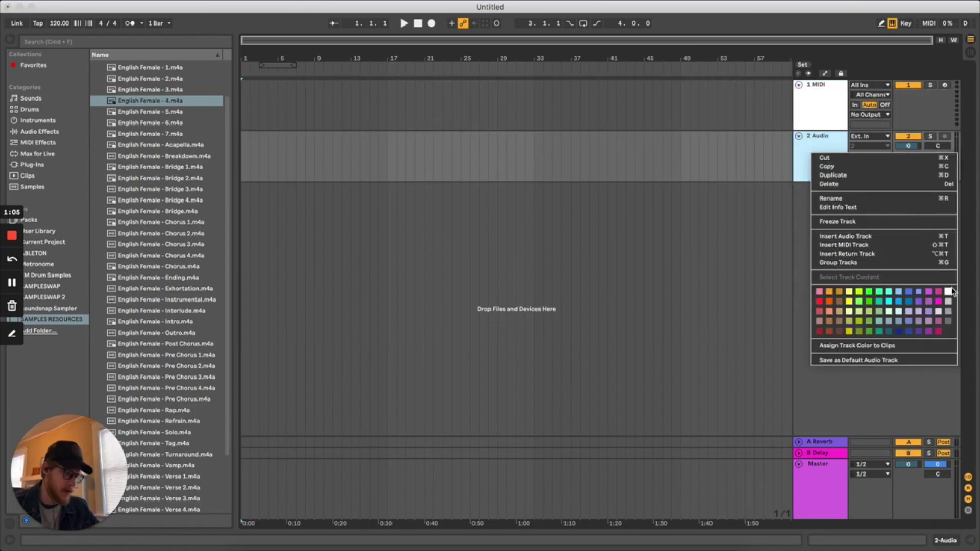
left_click(948, 292)
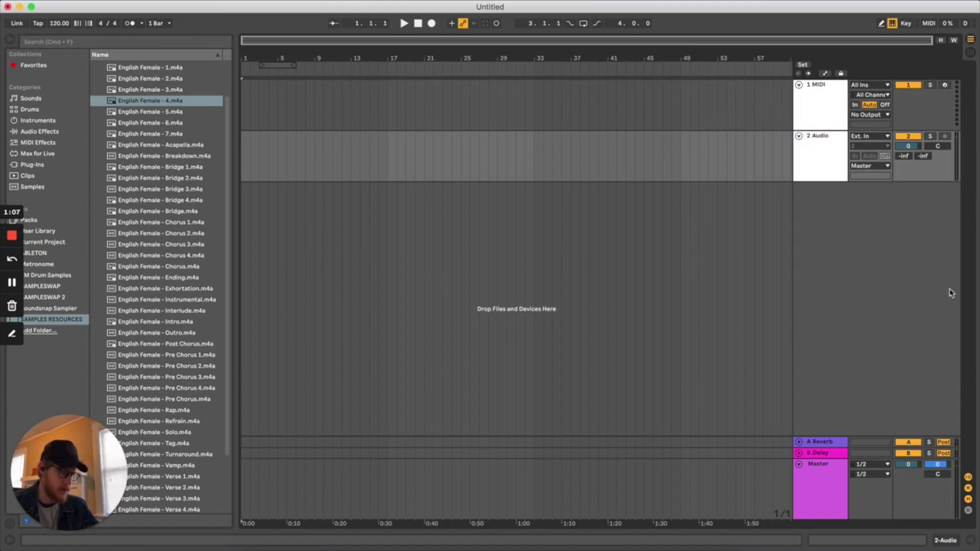
Step: Rename the MIDI track as Click and the audio track as Guide
left_click(827, 99)
key("super+r")
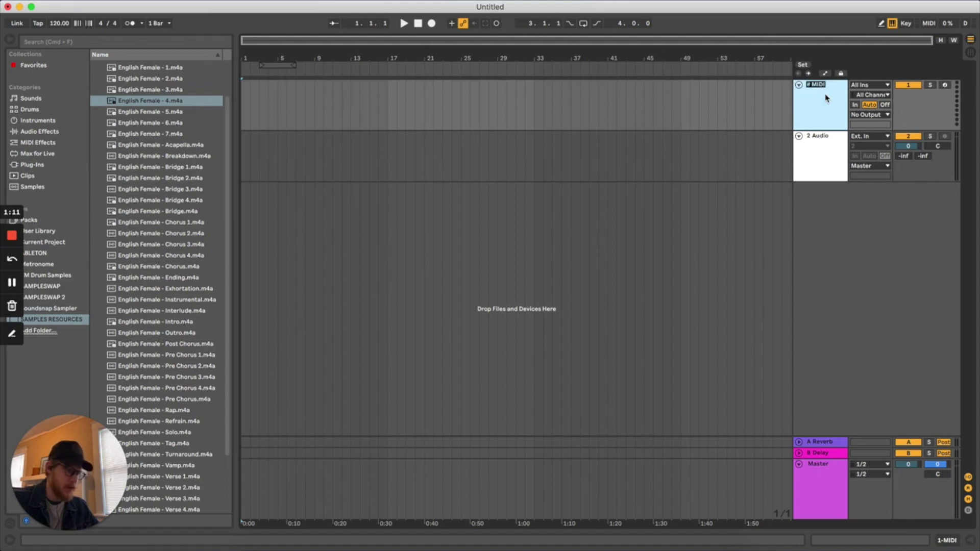
type("Click")
key("Return")
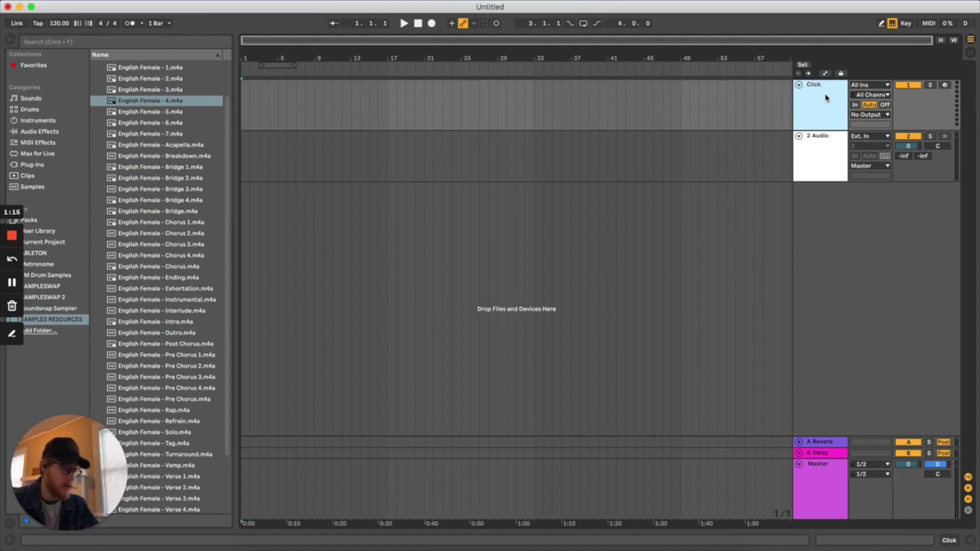
left_click(818, 143)
key("super+r")
type("G")
key("Return")
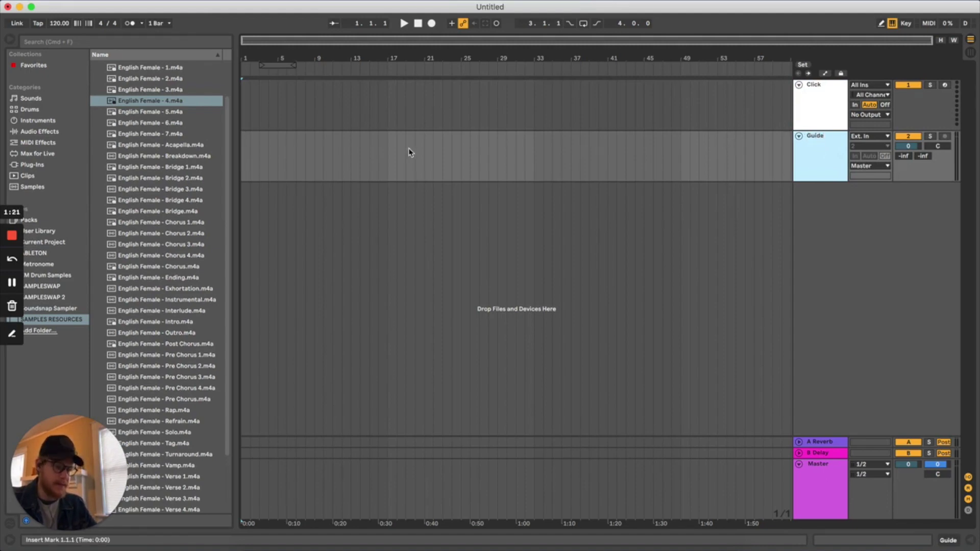
Step: Load an empty Drum Rack from the Drums category onto the Click track
left_click(828, 112)
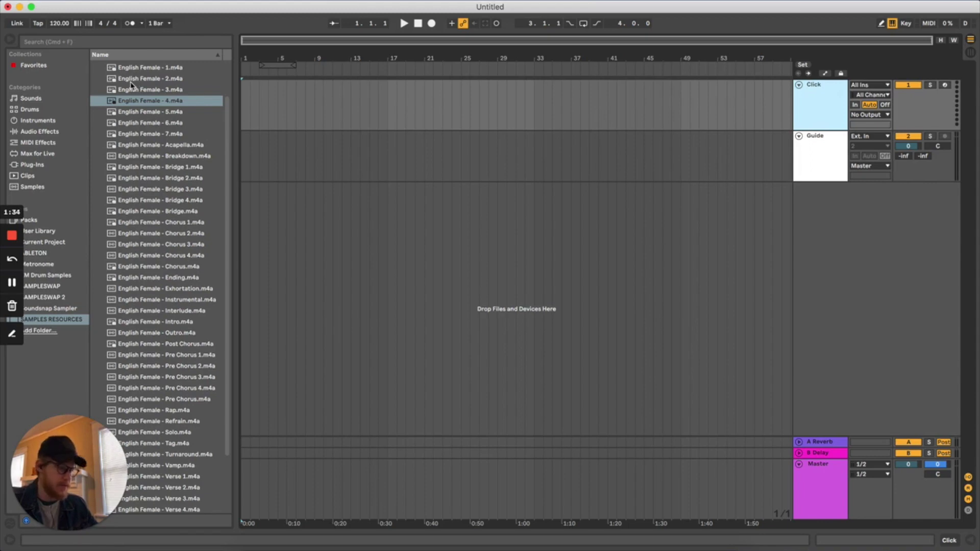
left_click(30, 110)
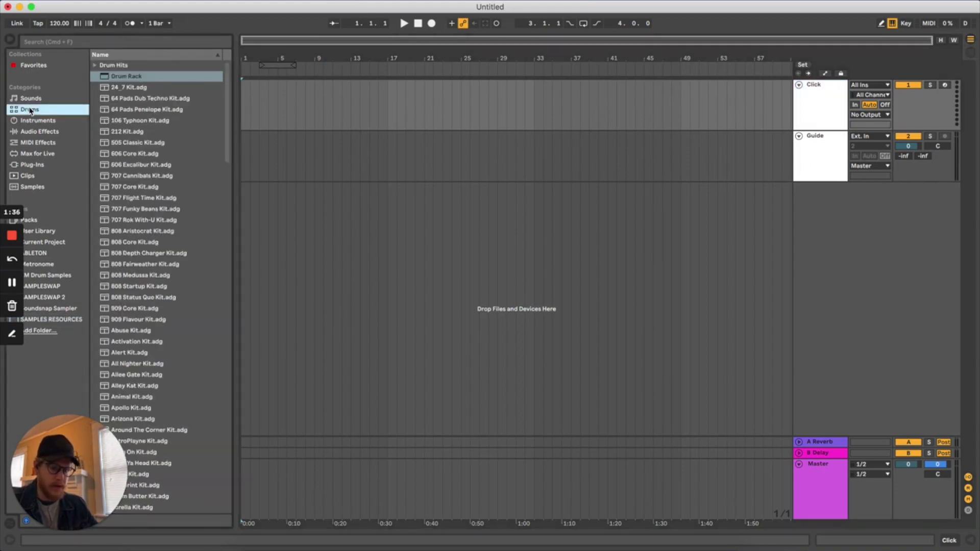
double_click(132, 78)
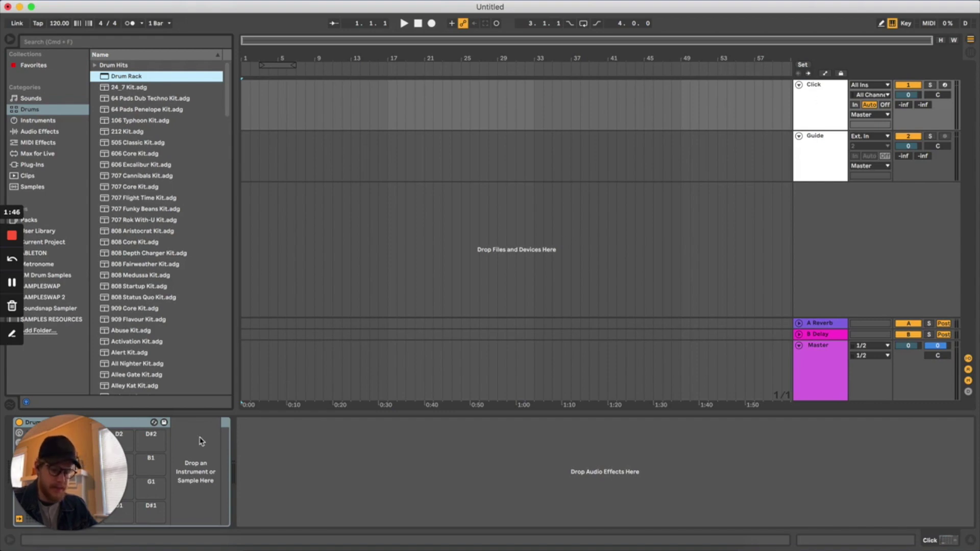
left_click_drag(95, 432, 104, 404)
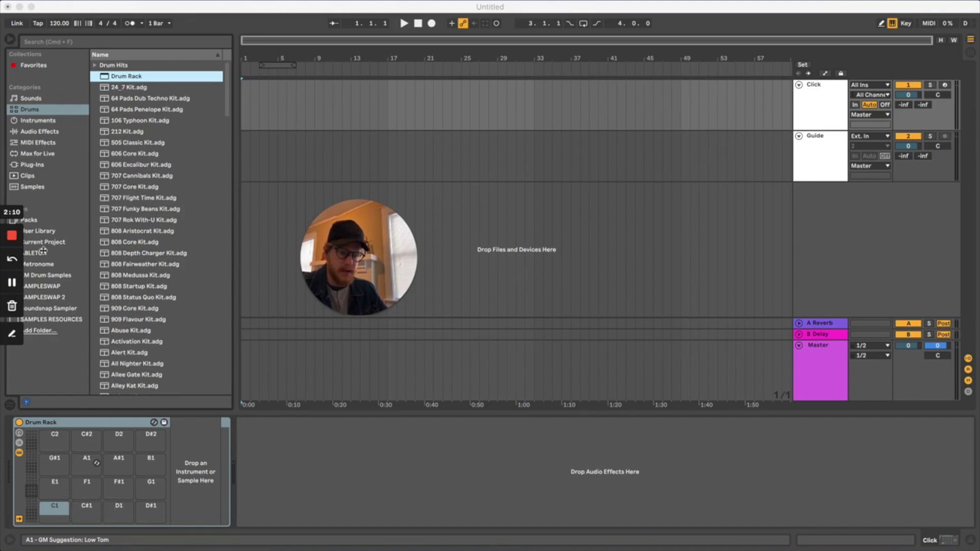
Step: Audition the samples in the Metronome folder and load MetronomeUp.wav on pad C1 and Metronome.wav on pad D1 of the Drum Rack
left_click(41, 272)
left_click(40, 266)
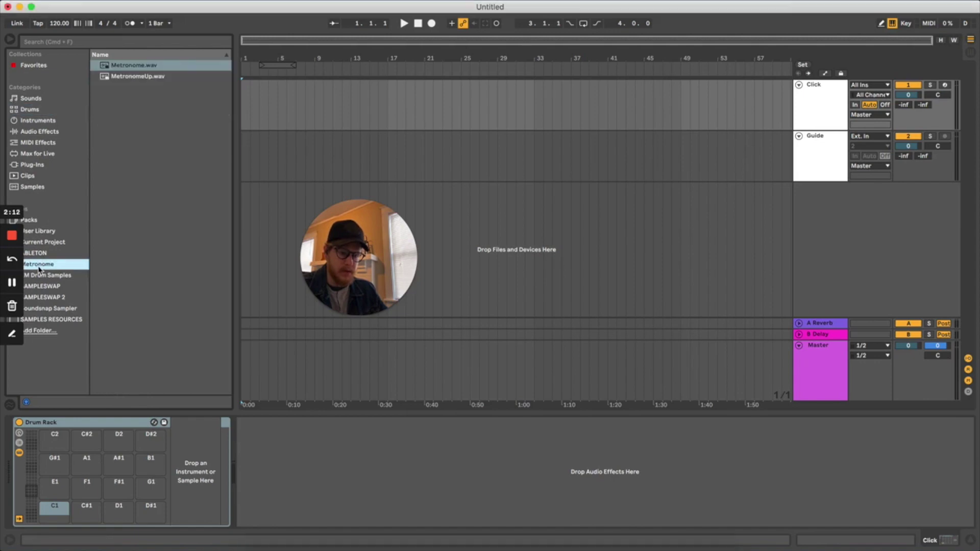
left_click(139, 79)
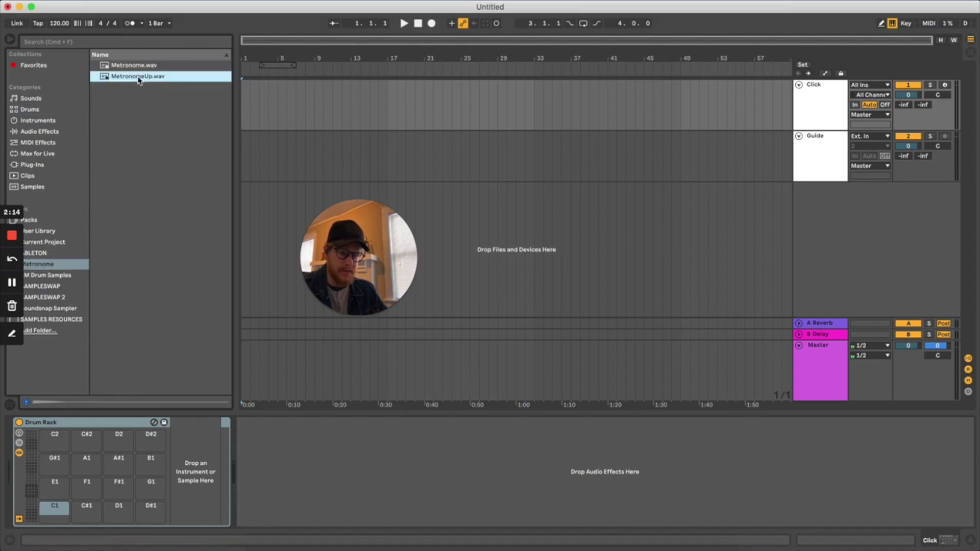
left_click(135, 67)
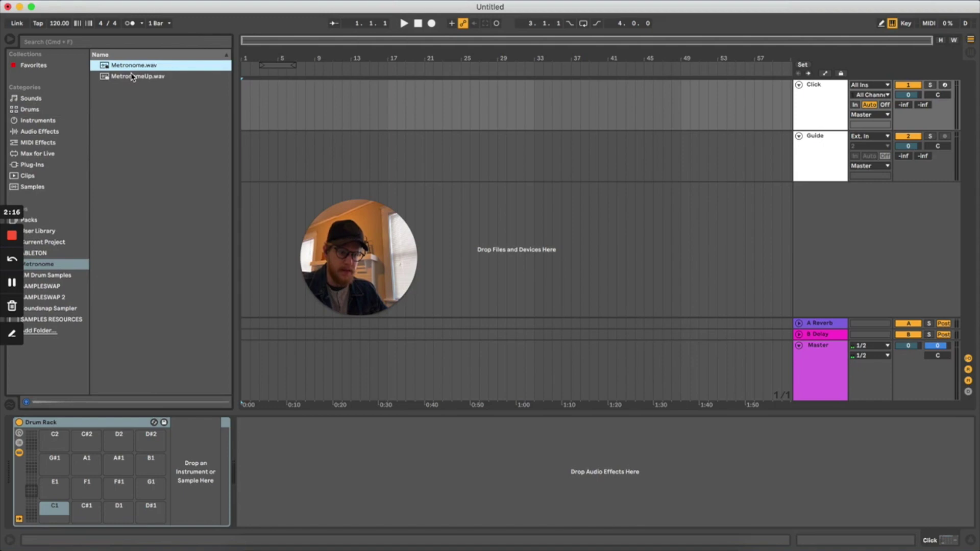
left_click(132, 78)
left_click_drag(132, 78, 62, 507)
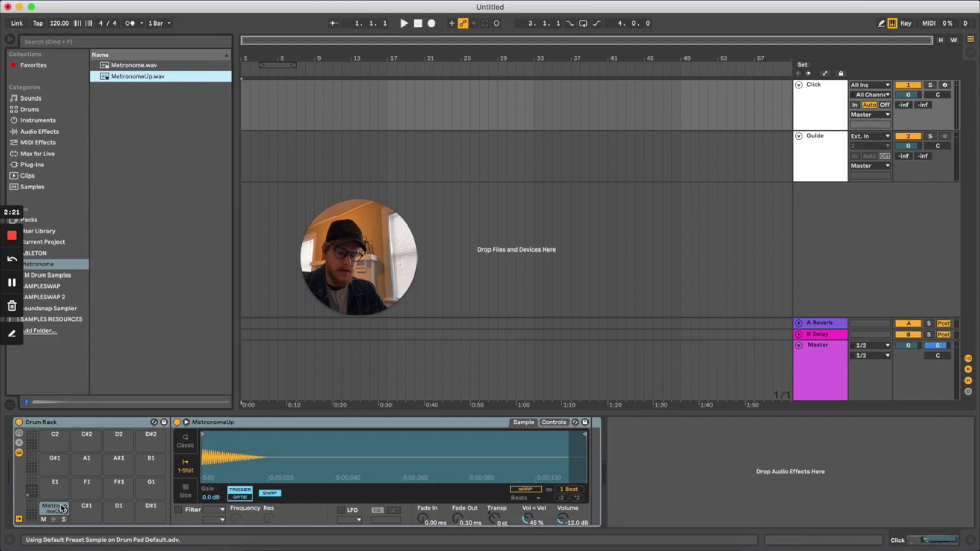
left_click(122, 65)
left_click_drag(122, 64, 119, 509)
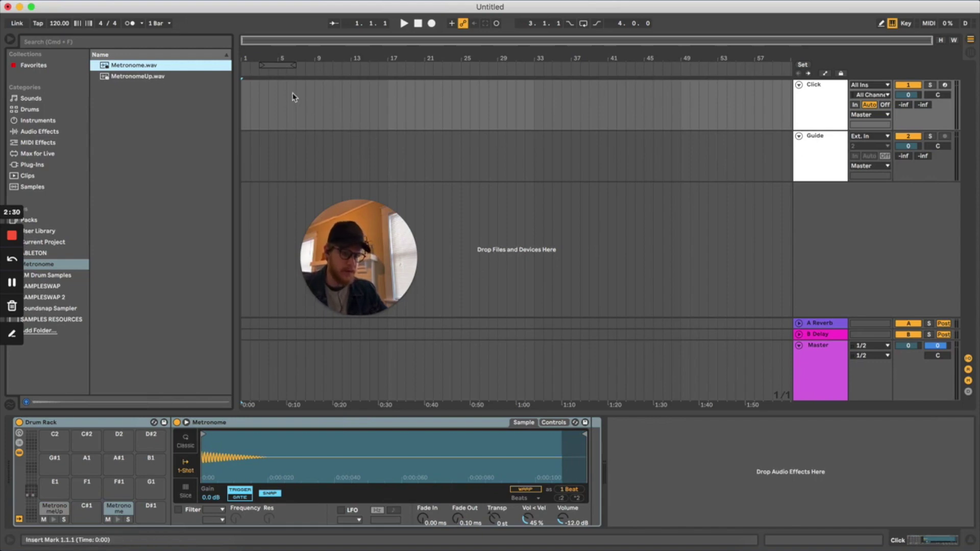
Step: Insert an empty one-bar MIDI clip at bar 5 of the Click track and enlarge its note editor
scroll(284, 94, "up", 5)
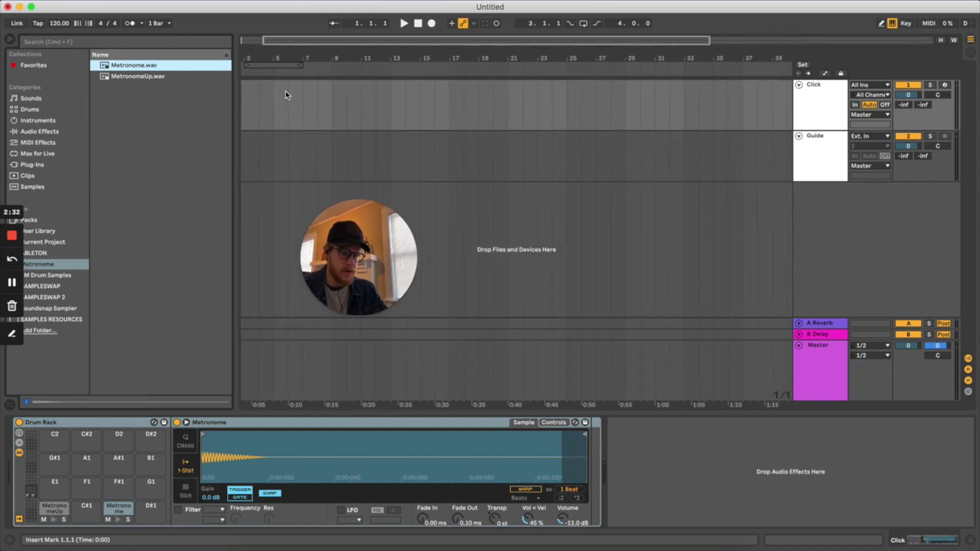
left_click(280, 93)
key("super+shift+m")
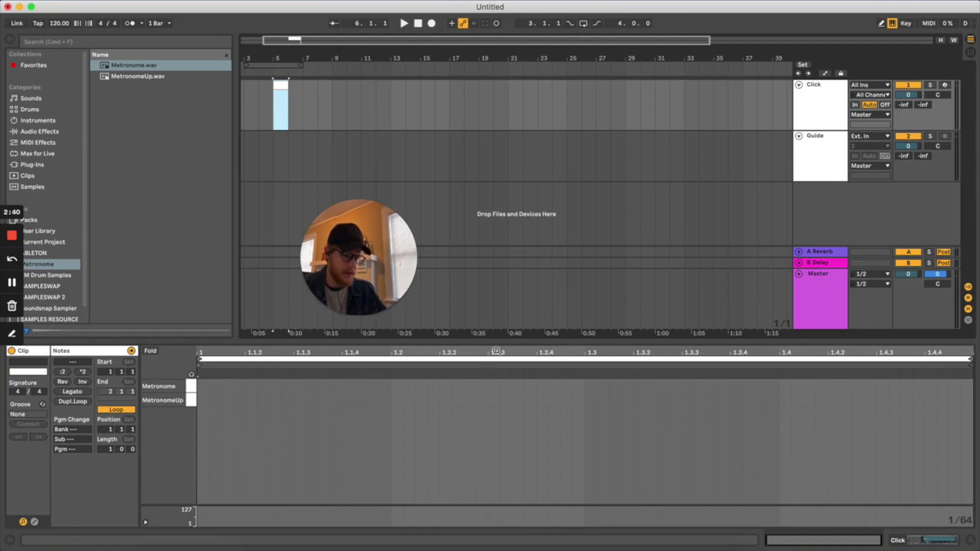
left_click_drag(504, 342, 498, 326)
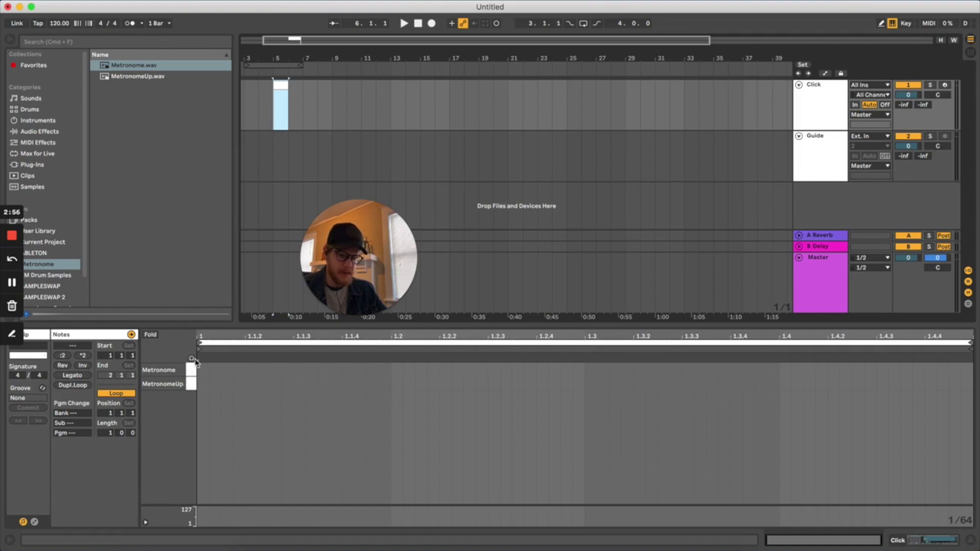
Step: Add a MetronomeUp note on beat 1 and Metronome notes on beats 2, 3 and 4 of the clip
left_click(214, 383)
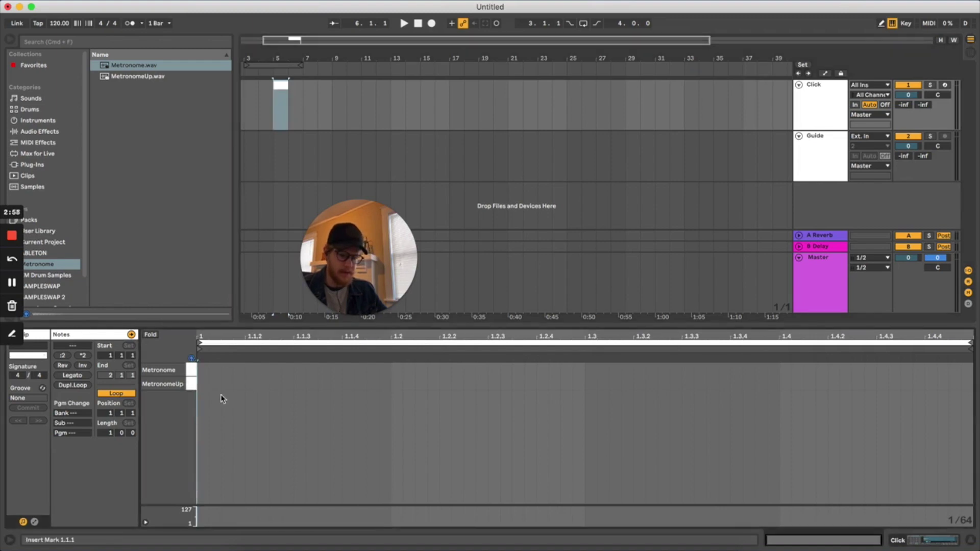
double_click(203, 384)
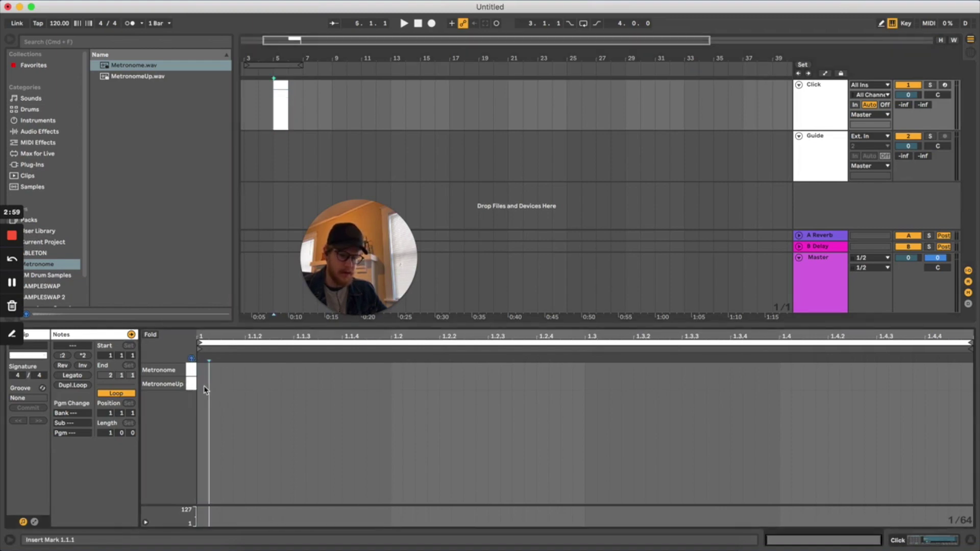
double_click(396, 369)
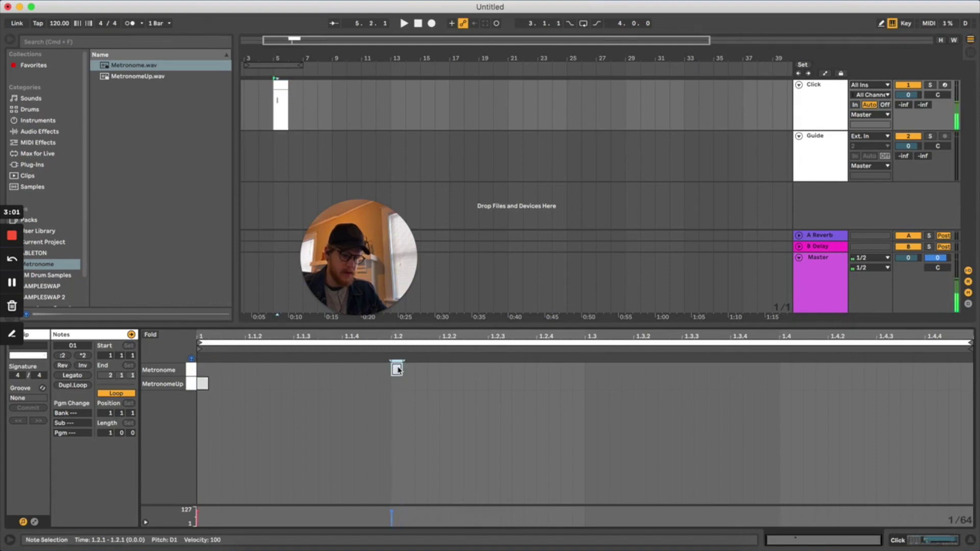
double_click(590, 369)
double_click(786, 369)
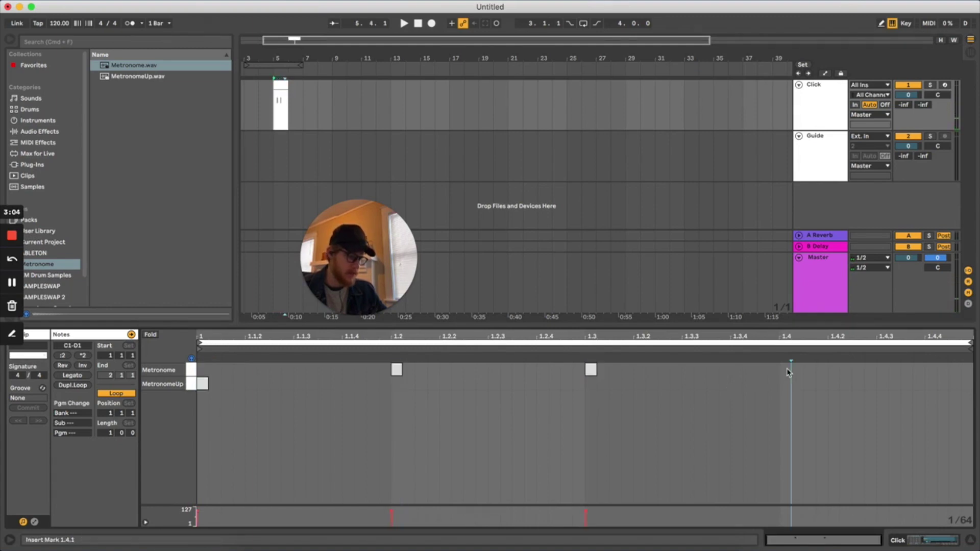
Step: Play the arrangement from bar 4 to listen to the one-bar click pattern
left_click(264, 105)
key("space")
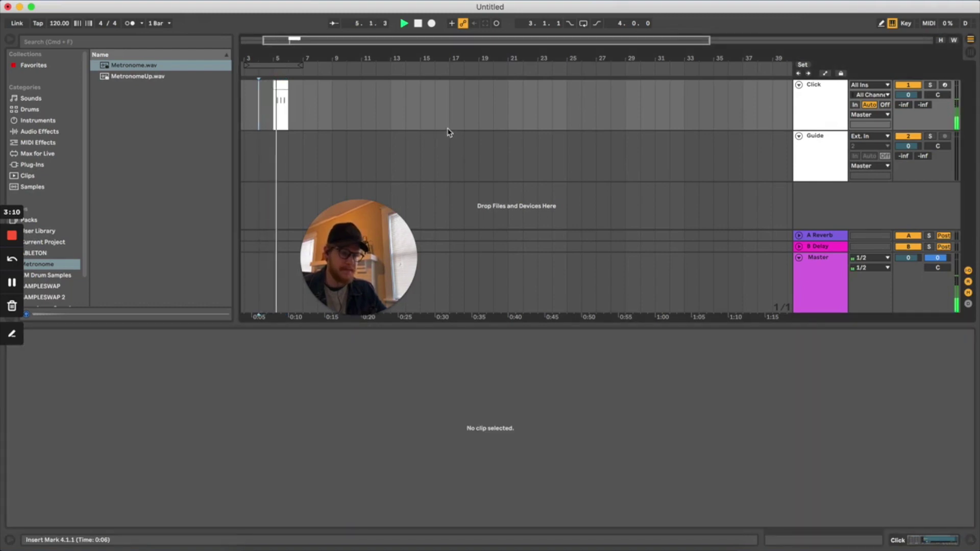
key("space")
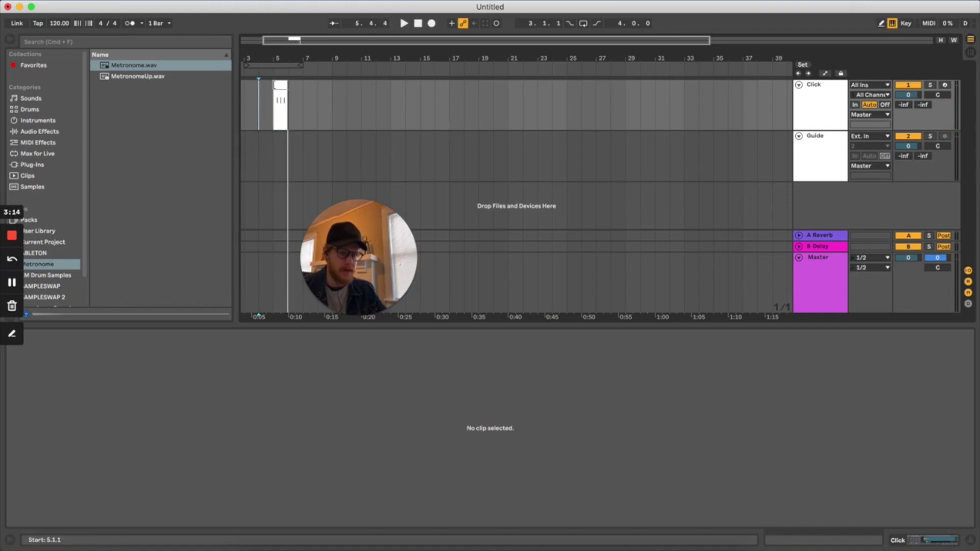
Step: Extend the looped click clip in both directions so it runs from the start of bar 4 to bar 34
left_click(281, 85)
left_click_drag(274, 102, 259, 103)
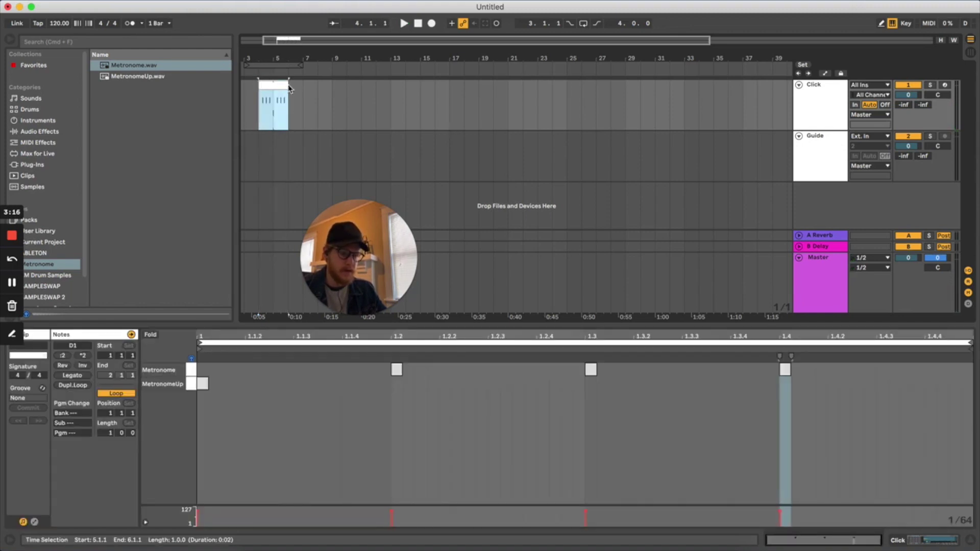
left_click_drag(289, 98, 699, 98)
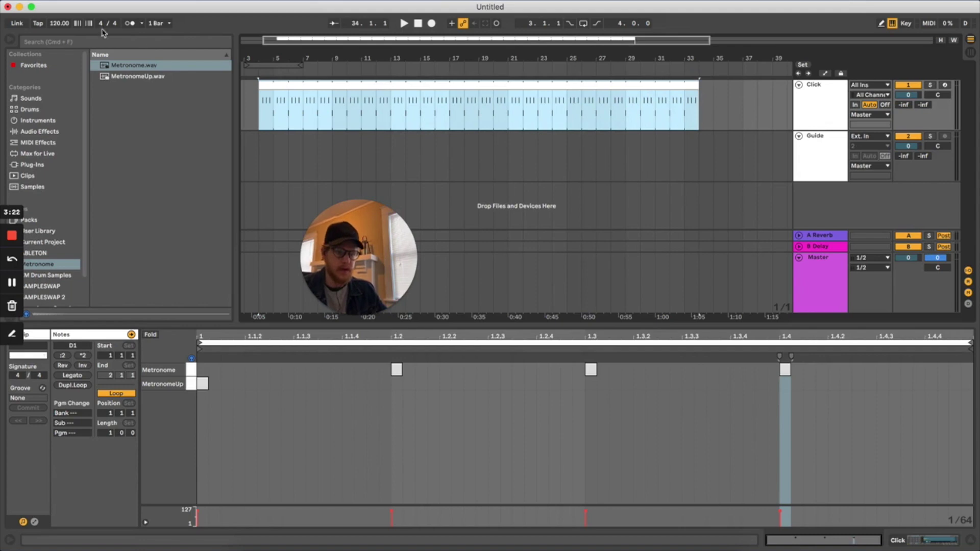
Step: Set the song tempo to 100 BPM and play the click from bar 4 to check it
left_click_drag(58, 26, 59, 37)
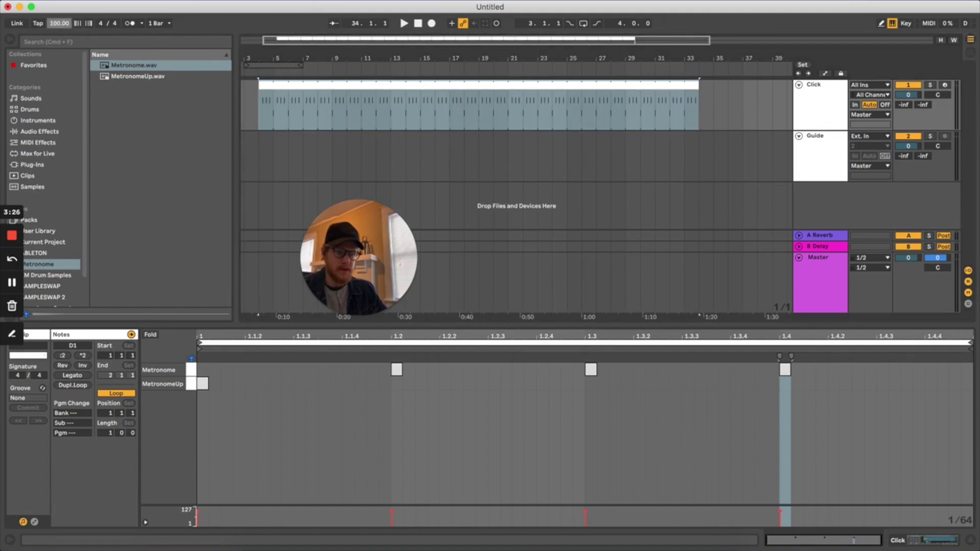
left_click(260, 148)
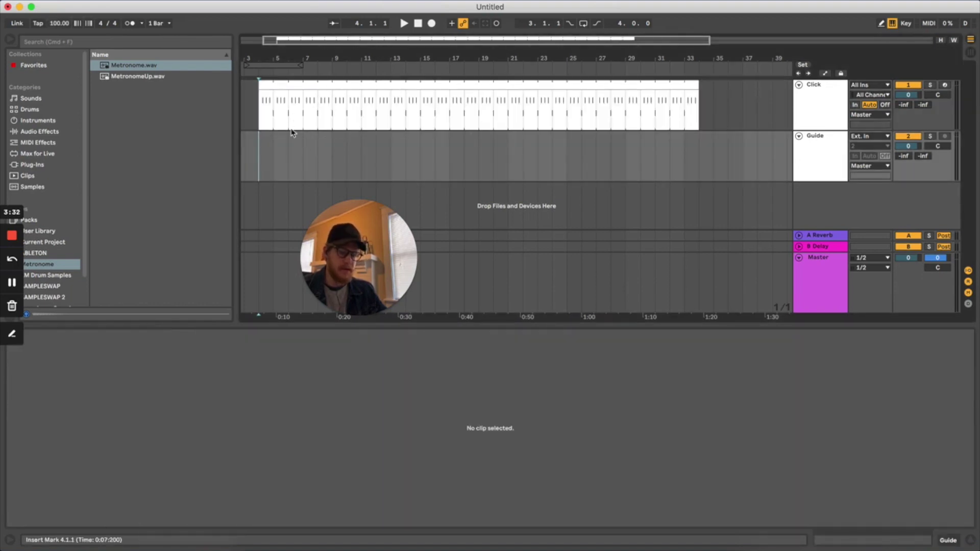
key("space")
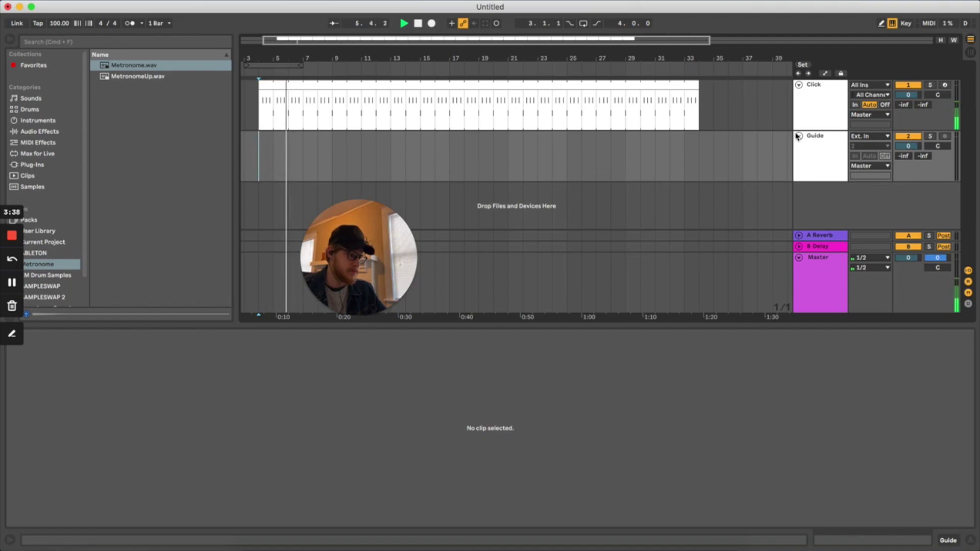
key("space")
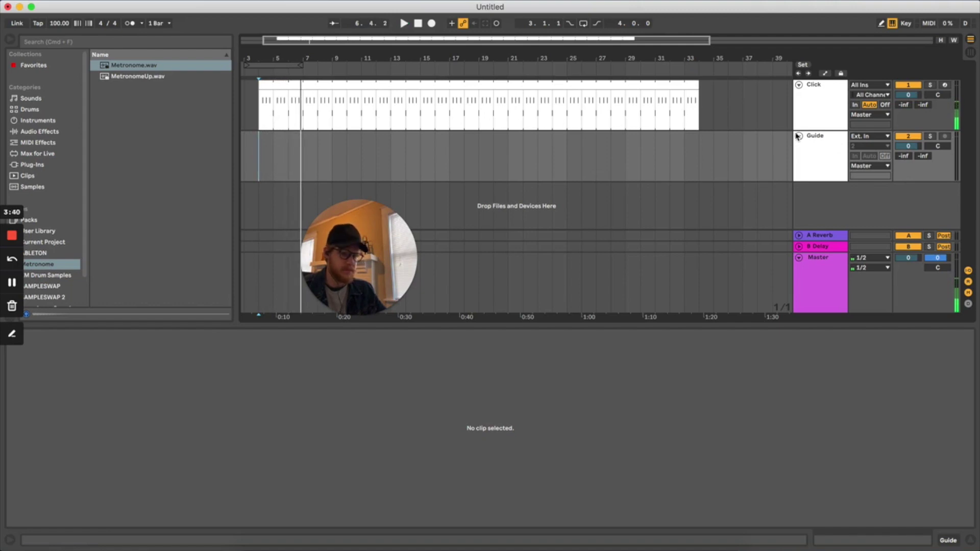
Step: Select the Guide track and hide the detail view to enlarge the arrangement
left_click(814, 155)
left_click_drag(387, 257, 623, 261)
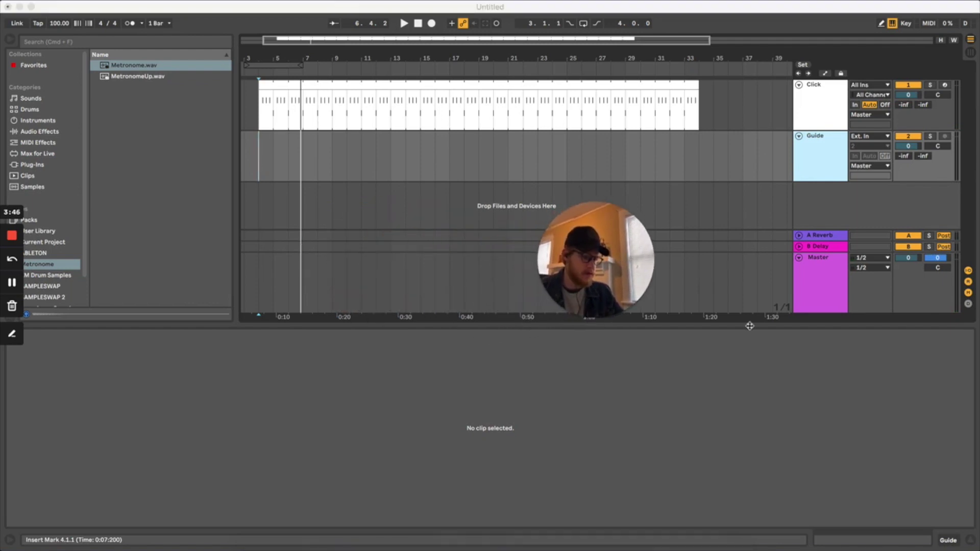
left_click(973, 544)
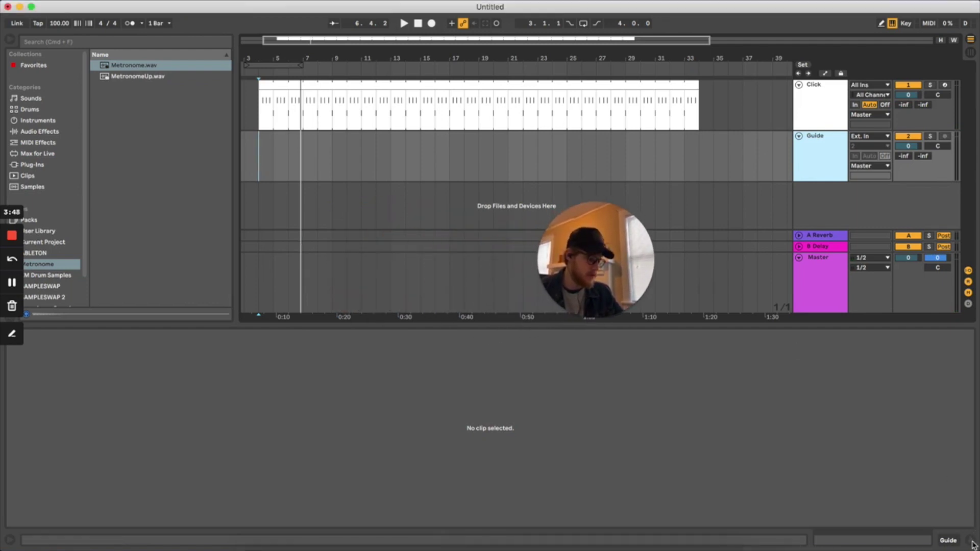
left_click(973, 544)
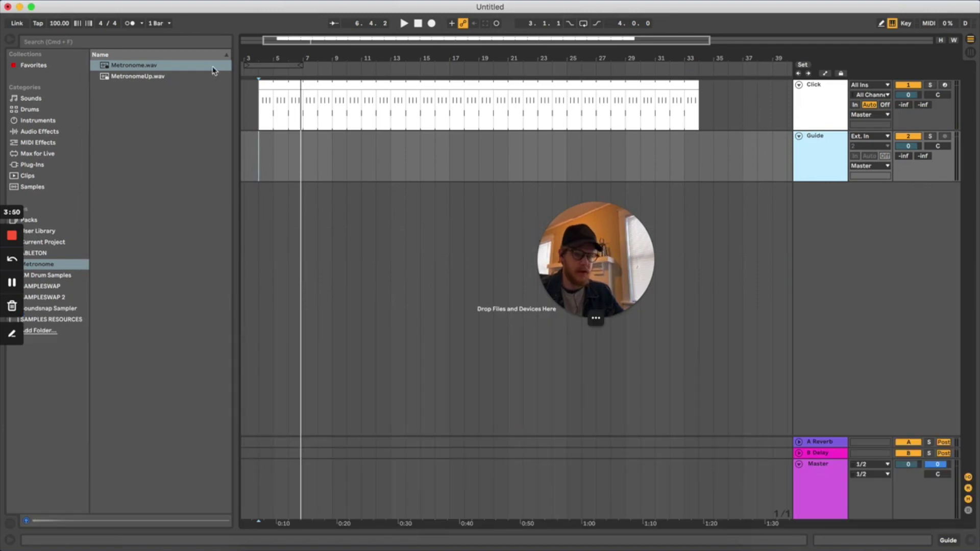
Step: Show the contents of the Guide Cue Sample Pack folder inside SAMPLES RESOURCES
left_click(67, 322)
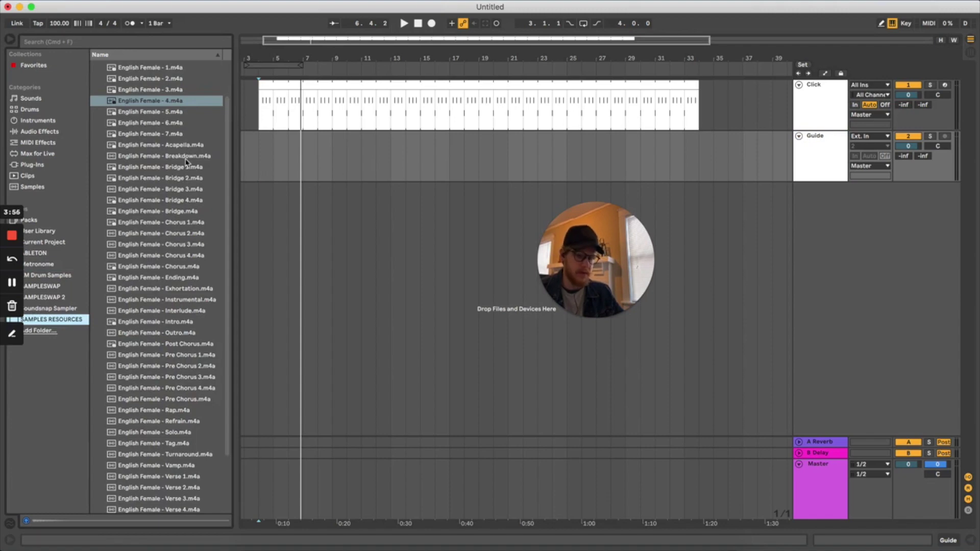
scroll(143, 196, "up", 2)
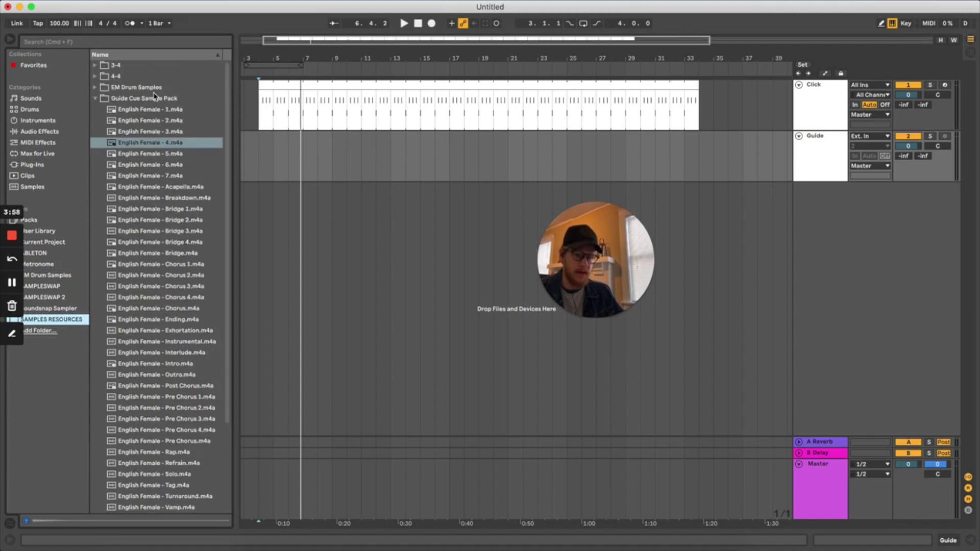
left_click(95, 98)
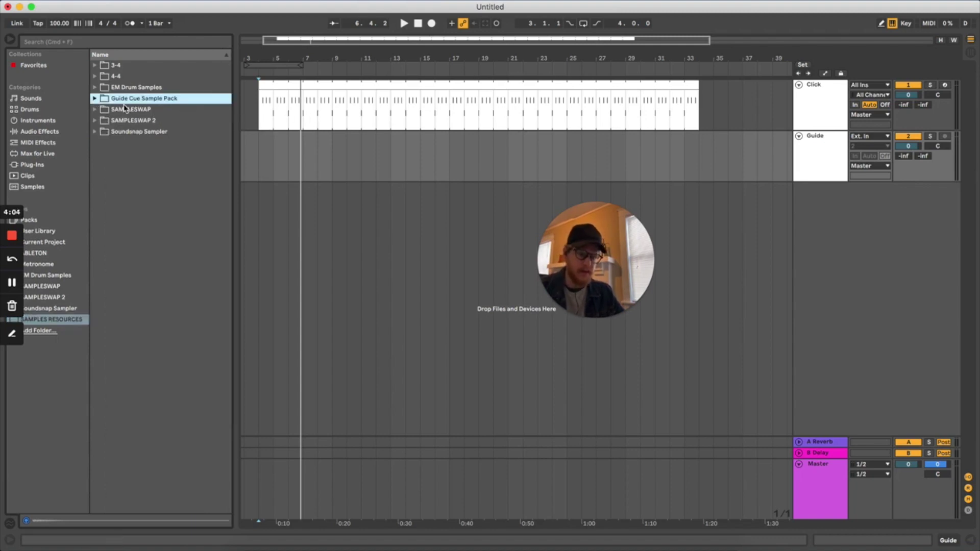
left_click(95, 99)
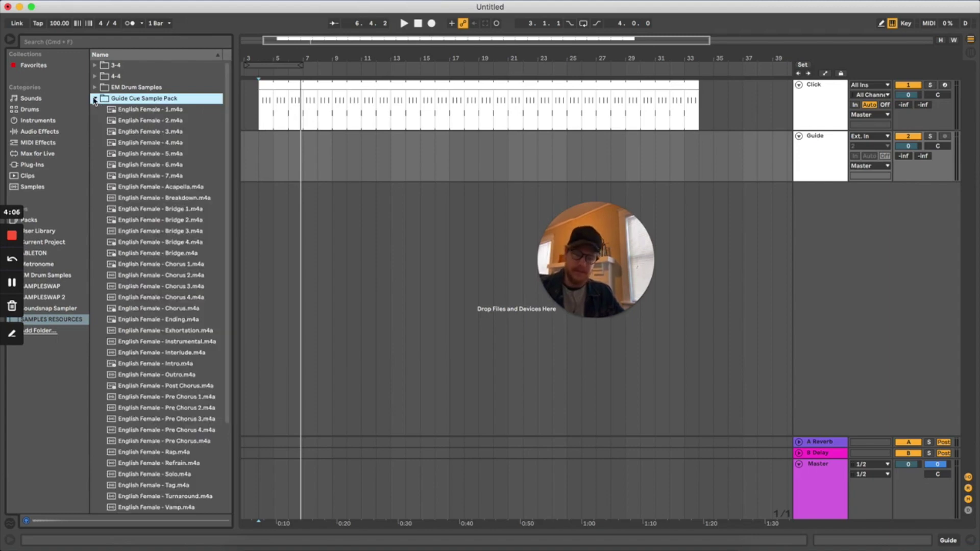
Step: Audition the English Female spoken cues 1, 2, 3, 4 and Intro
left_click(153, 112)
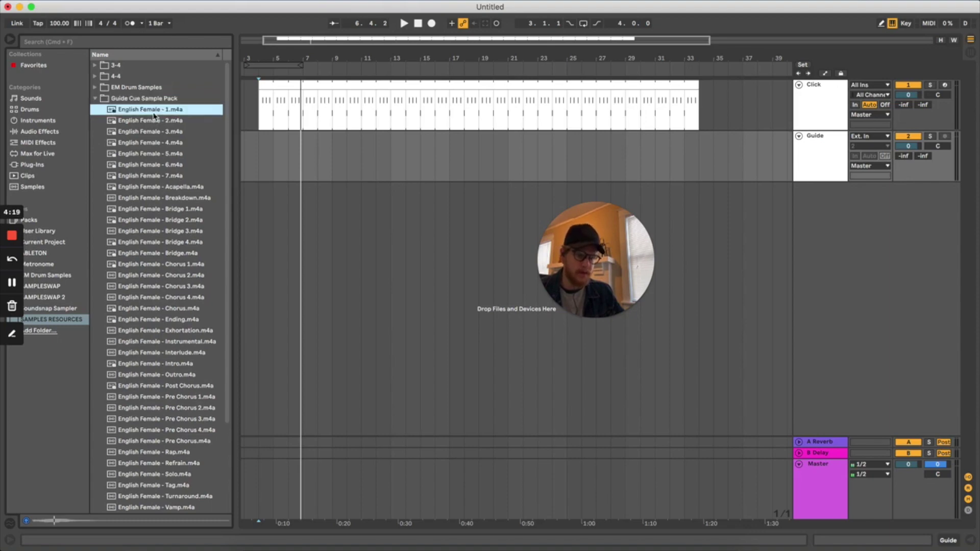
left_click(148, 122)
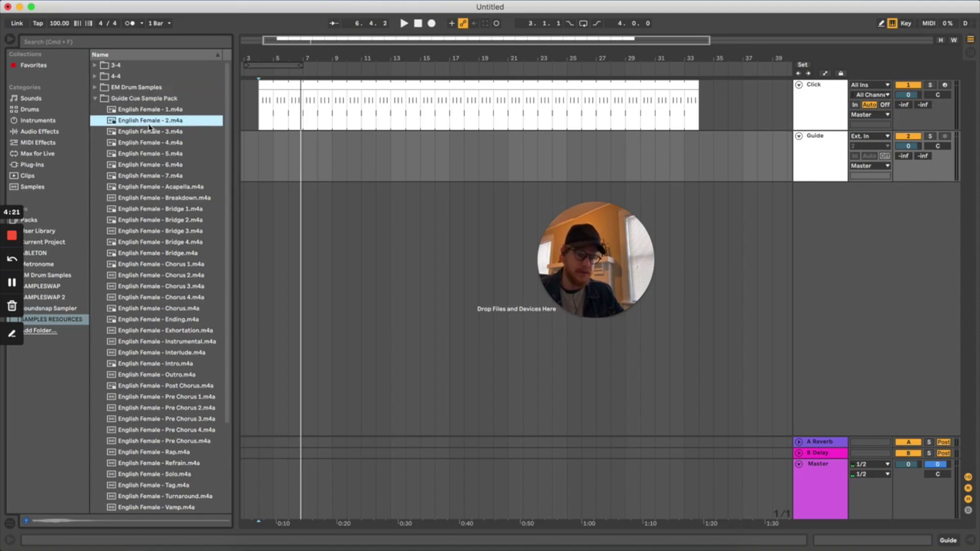
left_click(148, 132)
left_click(144, 144)
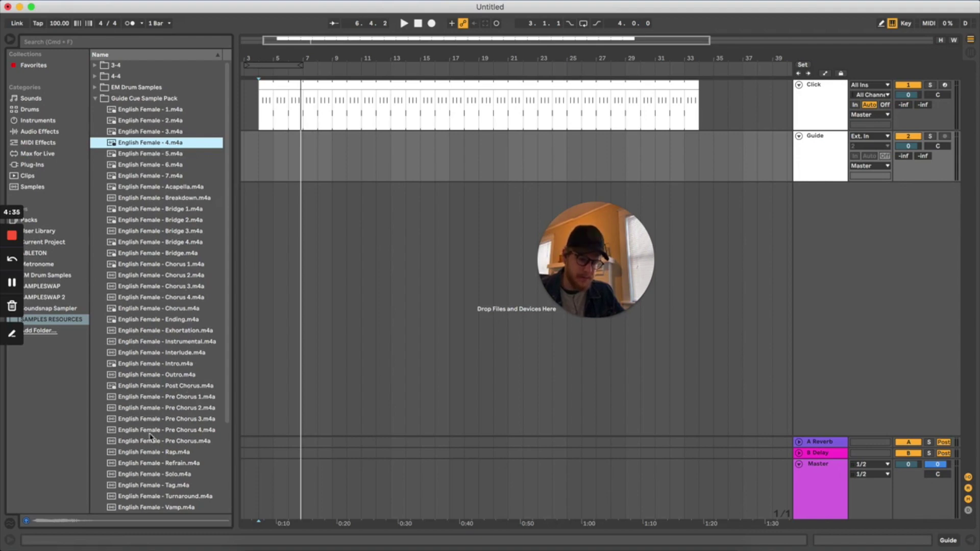
left_click(179, 366)
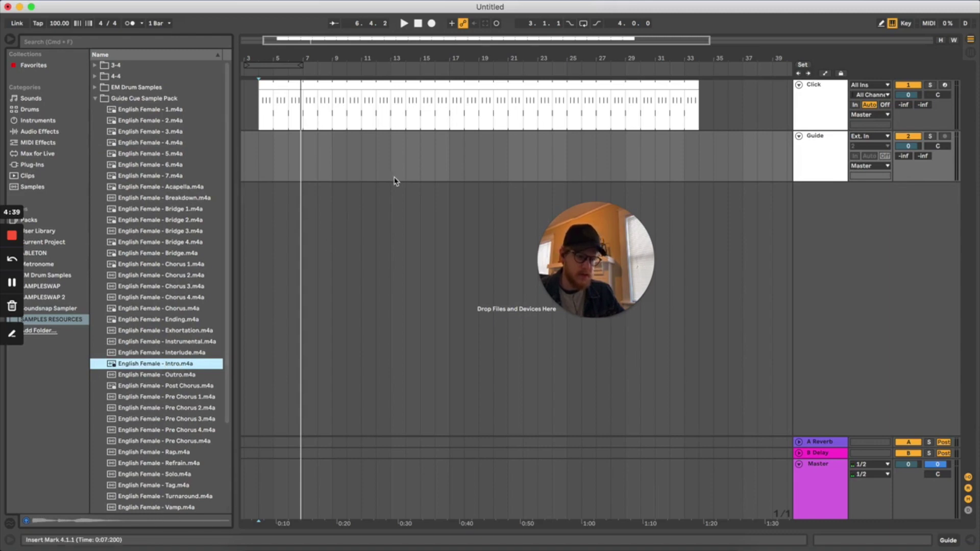
Step: Place the English Female - Intro cue on the Guide track at the start of bar 4
scroll(396, 181, "up", 5)
scroll(396, 182, "left", 8)
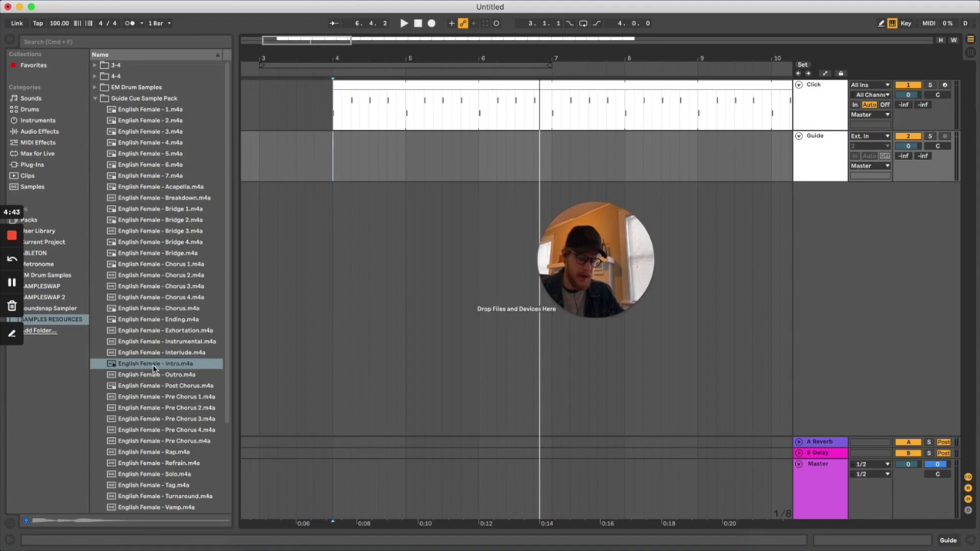
mouse_move(158, 367)
left_mouse_down()
mouse_move(389, 217)
mouse_move(371, 174)
mouse_move(335, 162)
left_mouse_up()
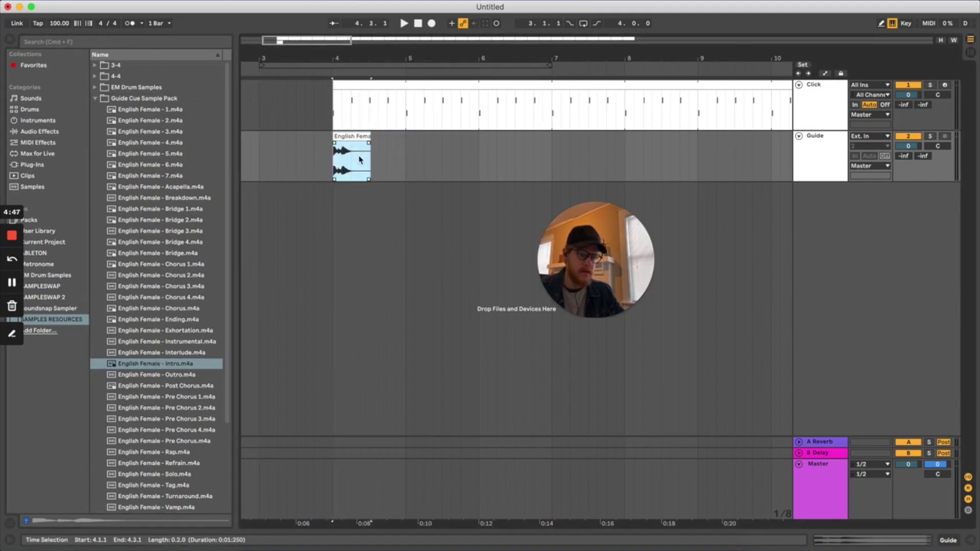
Step: Play the arrangement from beat 3 of bar 3 to hear the Intro cue against the click
left_click(300, 164)
key("space")
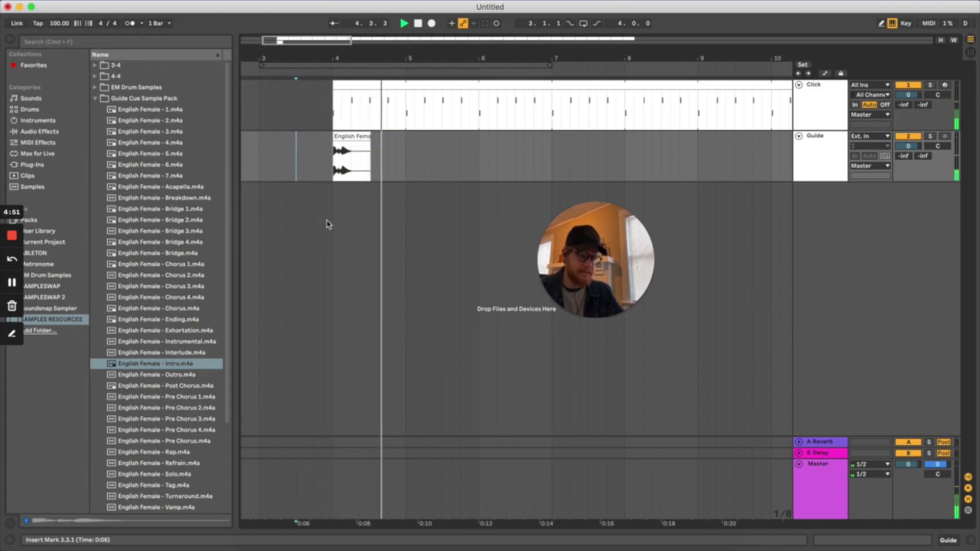
key("space")
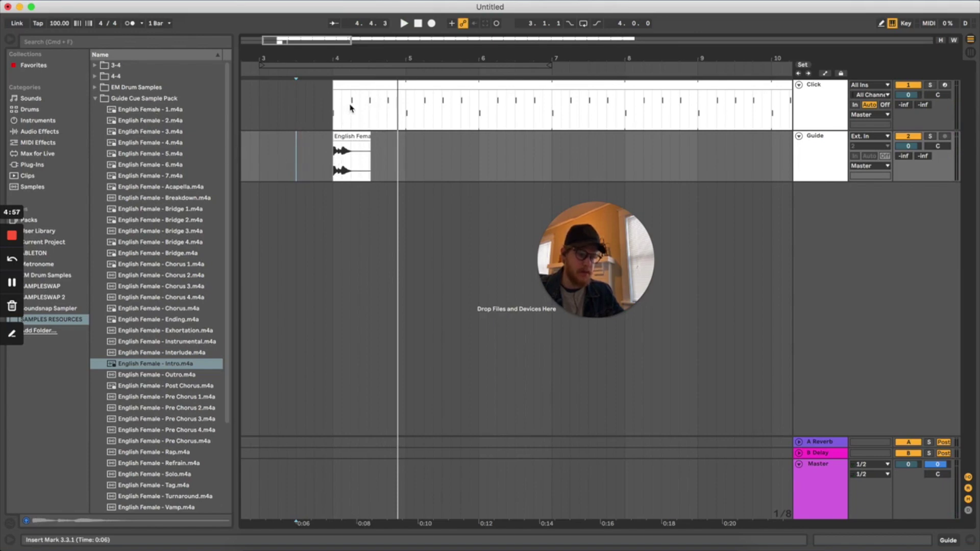
Step: Place the English Female cues 2, 3 and 4 on beats 2, 3 and 4 of bar 4 on the Guide track
left_click(163, 123)
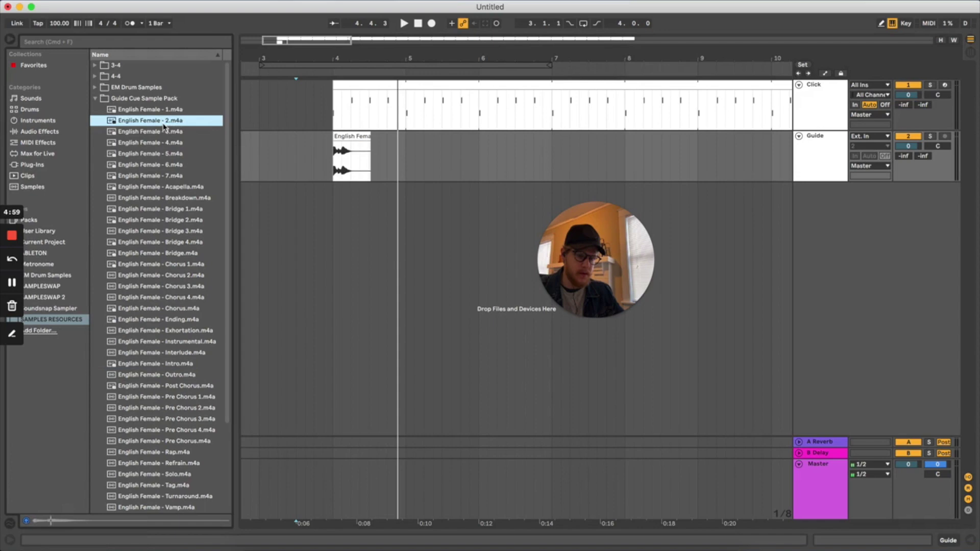
mouse_move(154, 121)
left_mouse_down()
mouse_move(429, 131)
mouse_move(413, 162)
mouse_move(356, 165)
left_mouse_up()
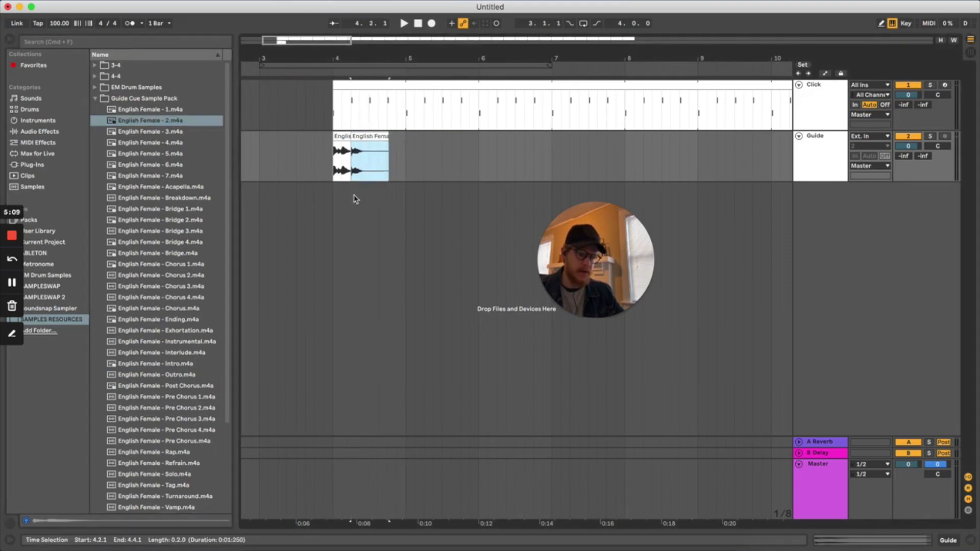
scroll(353, 198, "up", 5)
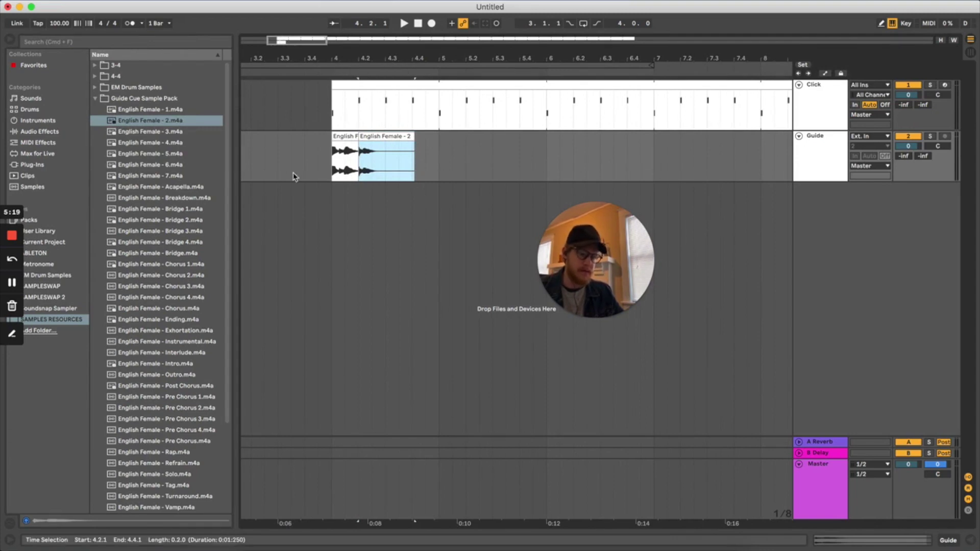
left_click(151, 134)
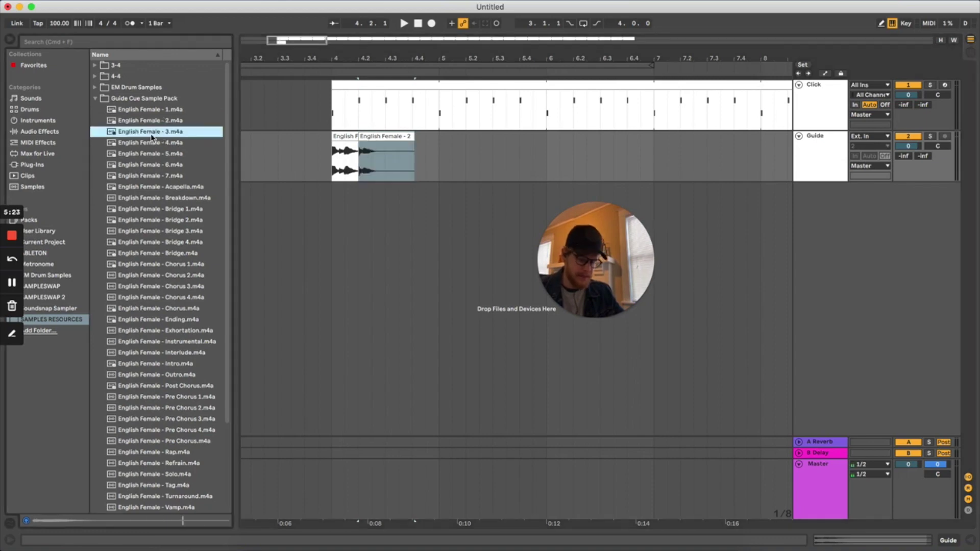
left_click_drag(151, 133, 389, 174)
left_click_drag(161, 144, 414, 152)
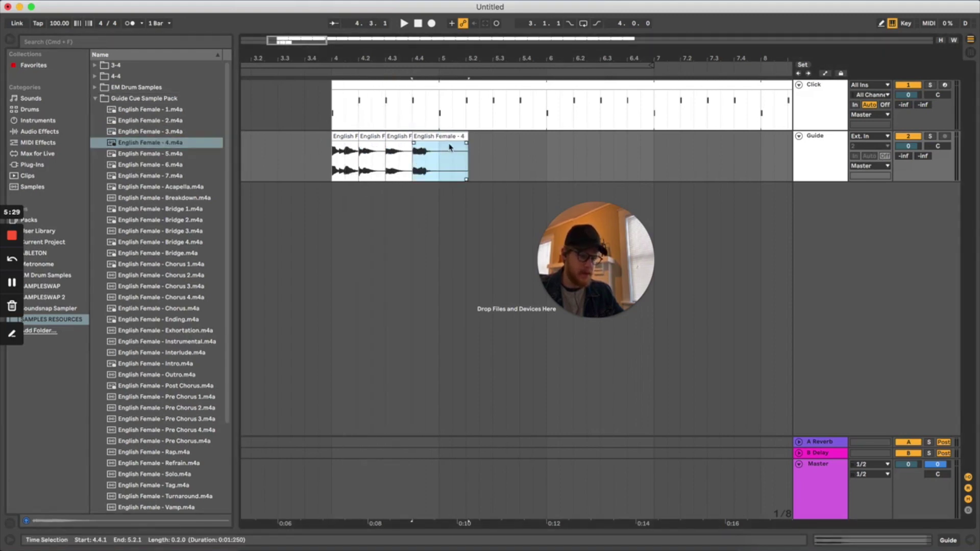
Step: Trim the cue 4 clip to end at bar 5 and consolidate the Guide clips from 4.1.1 to 5.1.3 into one
left_click_drag(462, 136, 441, 136)
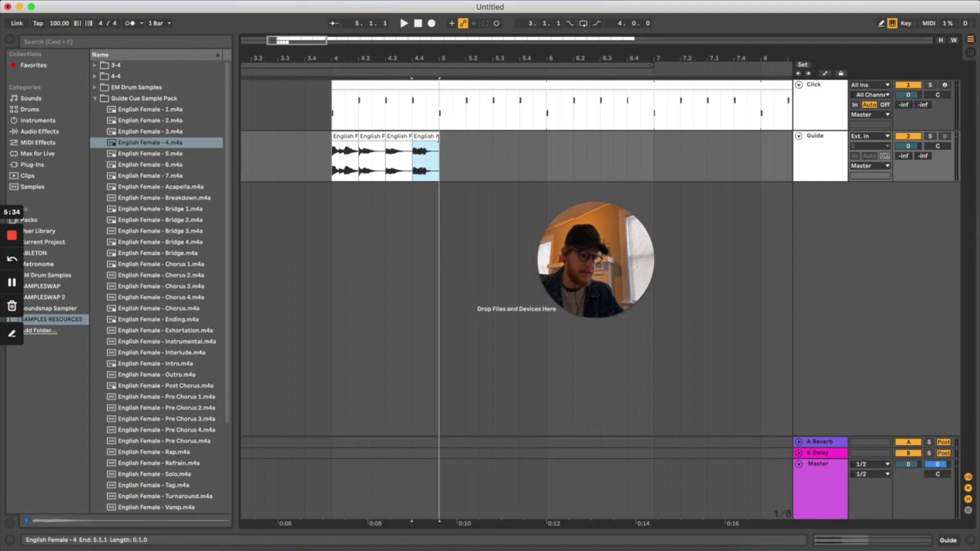
left_click_drag(452, 158, 333, 159)
right_click(351, 161)
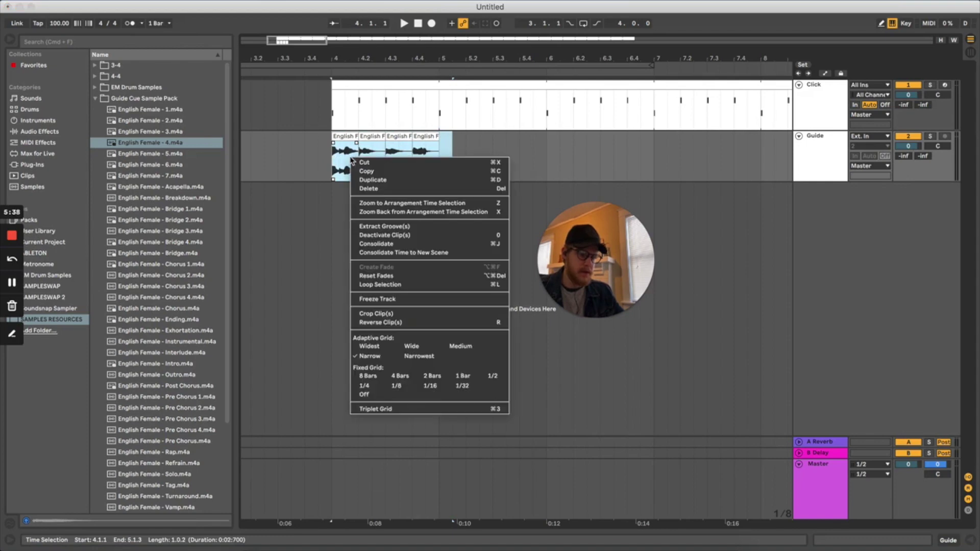
left_click(381, 243)
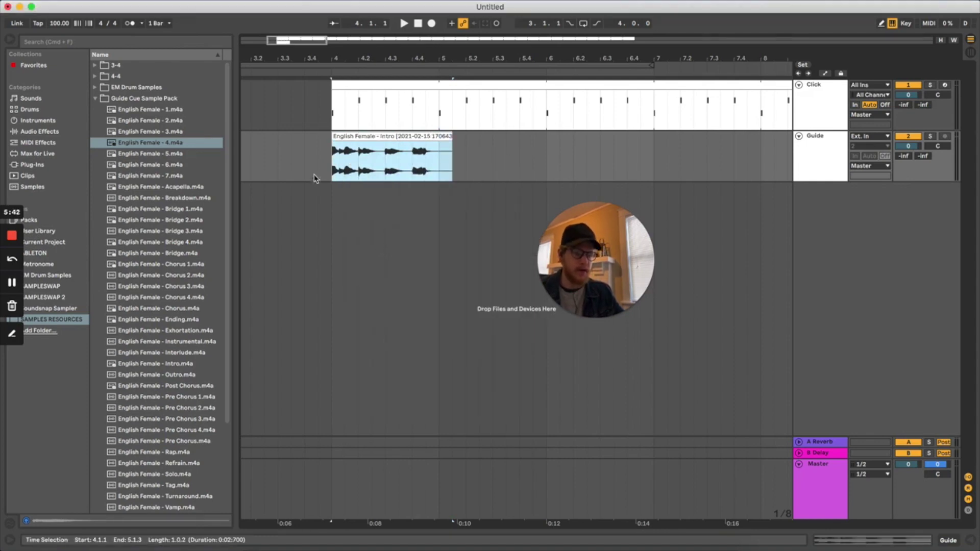
Step: Play the consolidated count-in with the click twice from beat 4 of bar 3
left_click(305, 164)
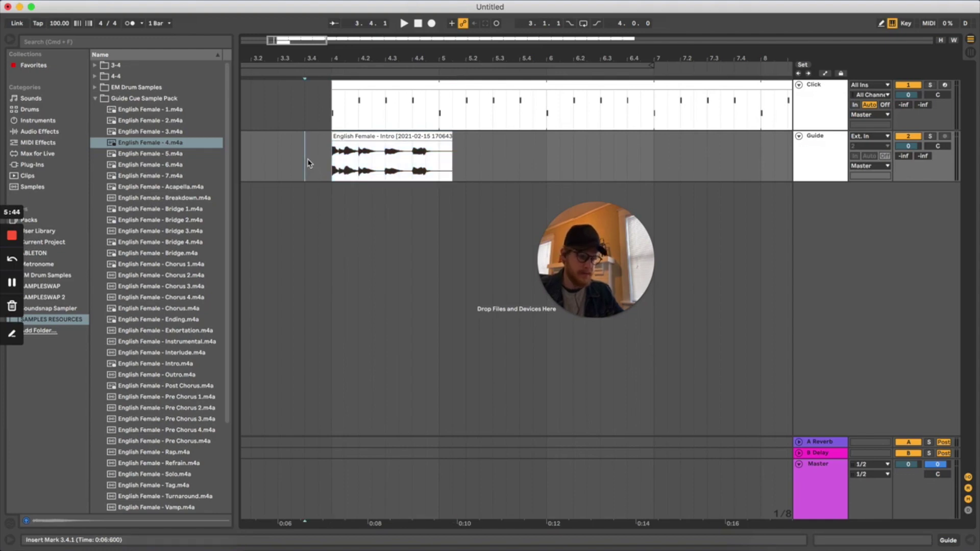
key("space")
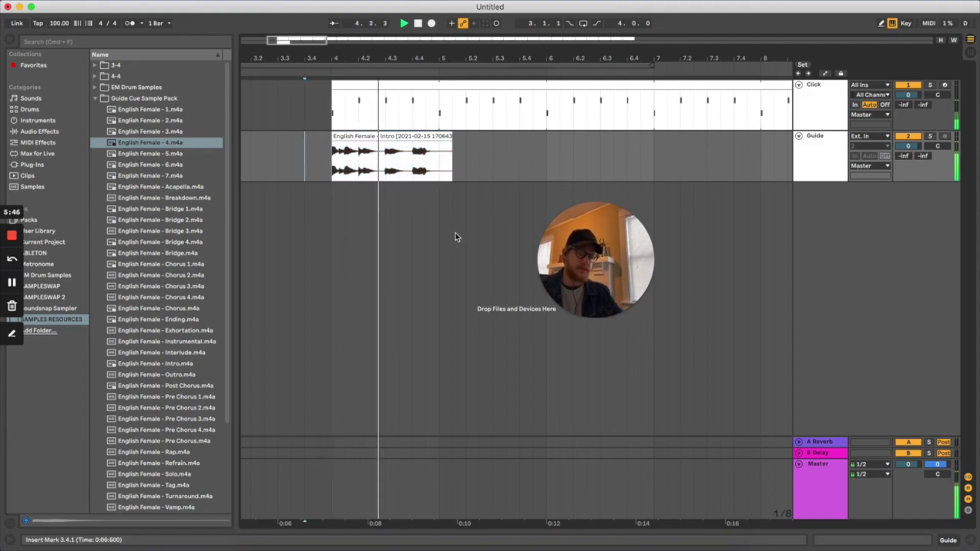
key("space")
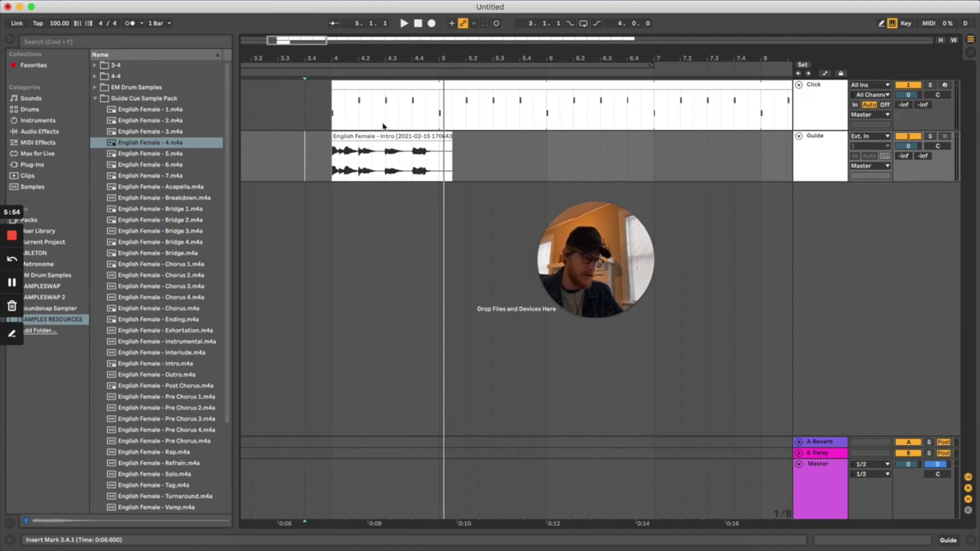
key("space")
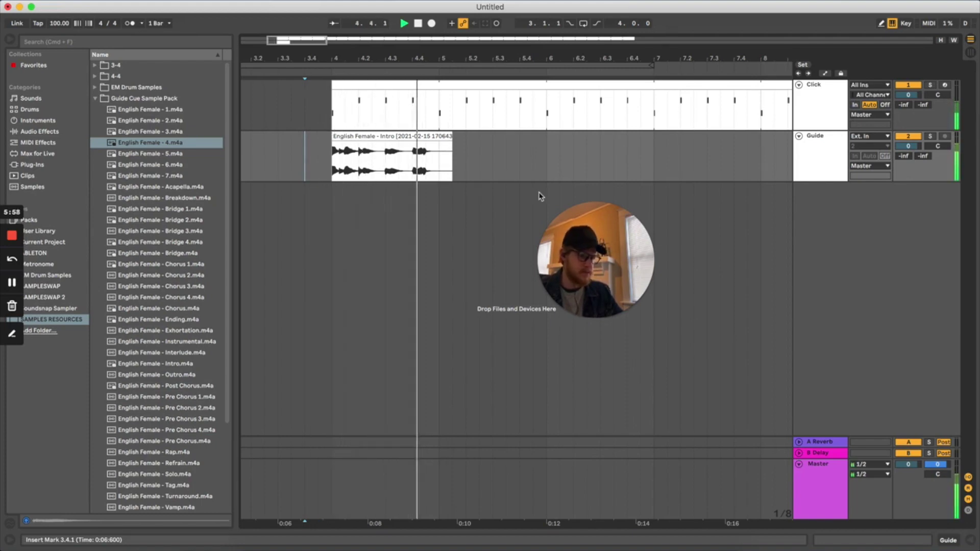
key("space")
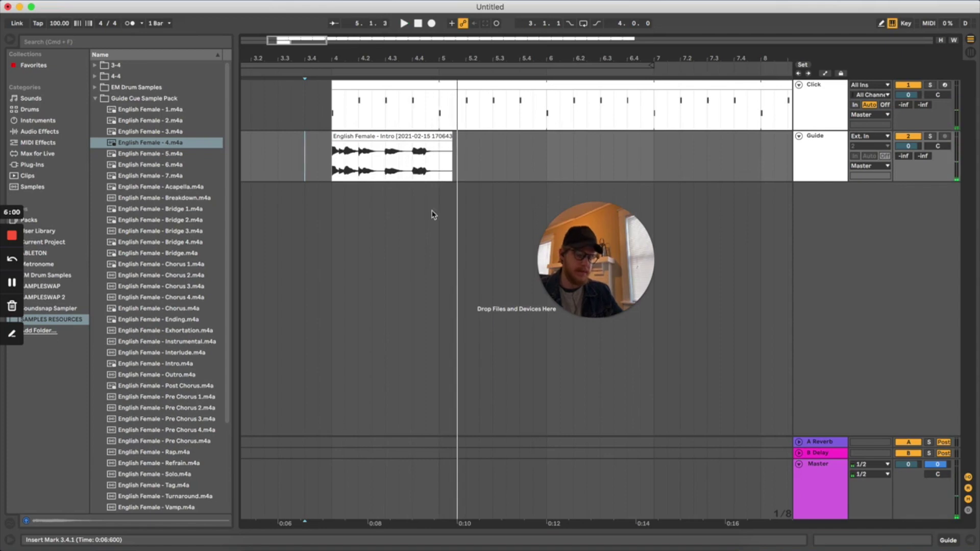
Step: Open the Exercise2/3.als set from the ElectronicMusic2021 Project without saving the current set, leaving its temporary project in place
left_click(95, 99)
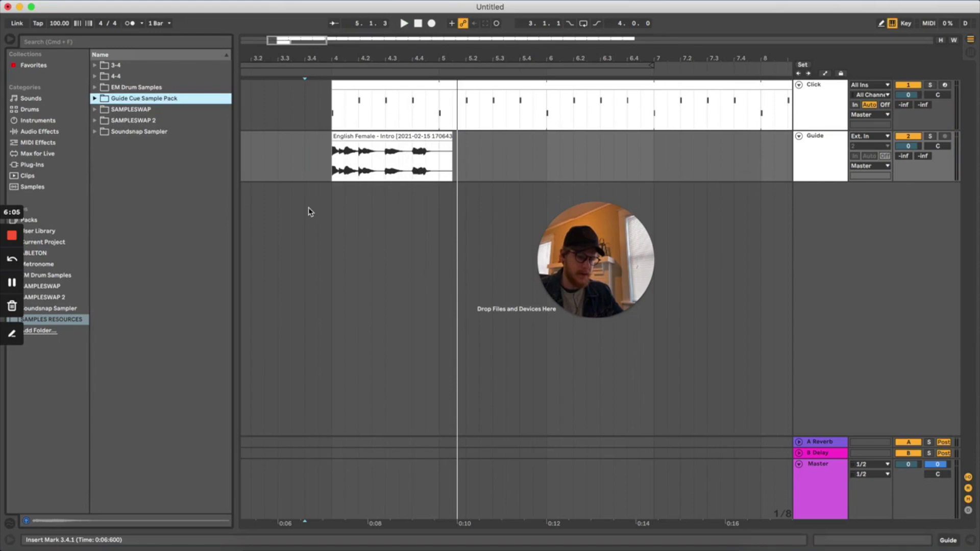
key("minus")
key("minus")
key("minus")
key("minus")
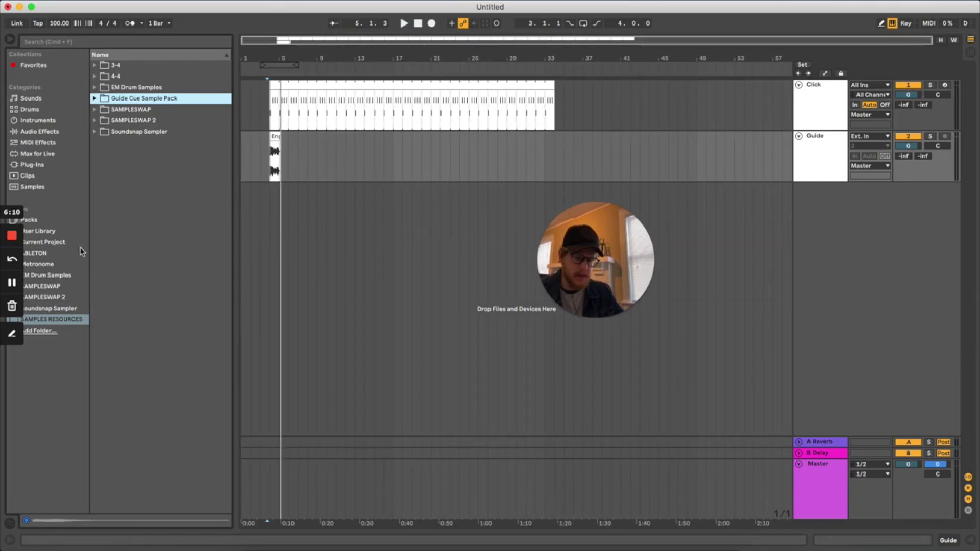
left_click(47, 253)
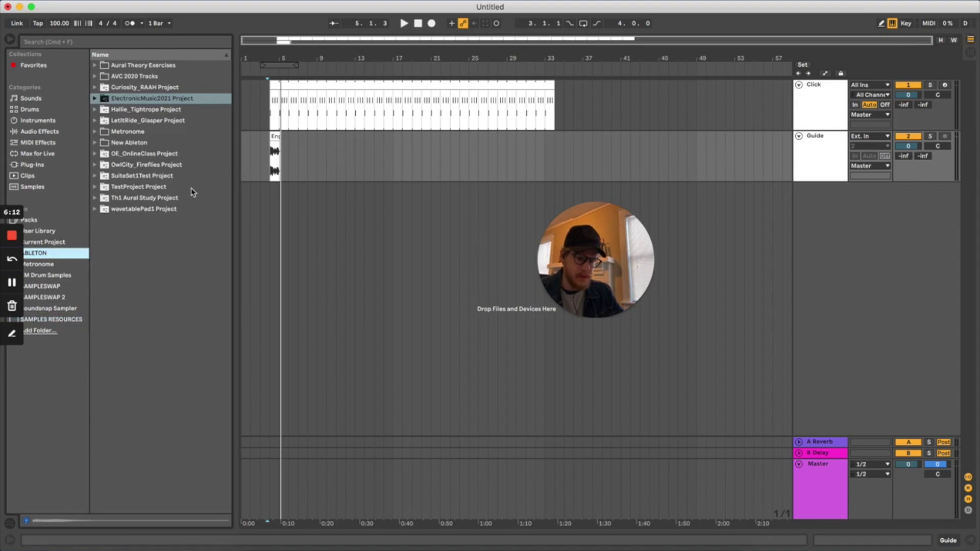
left_click(95, 99)
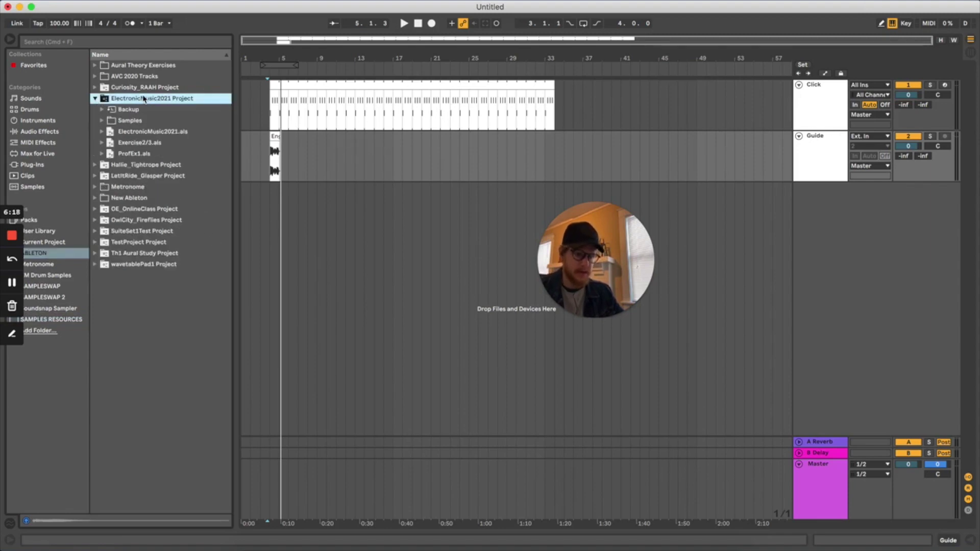
double_click(158, 143)
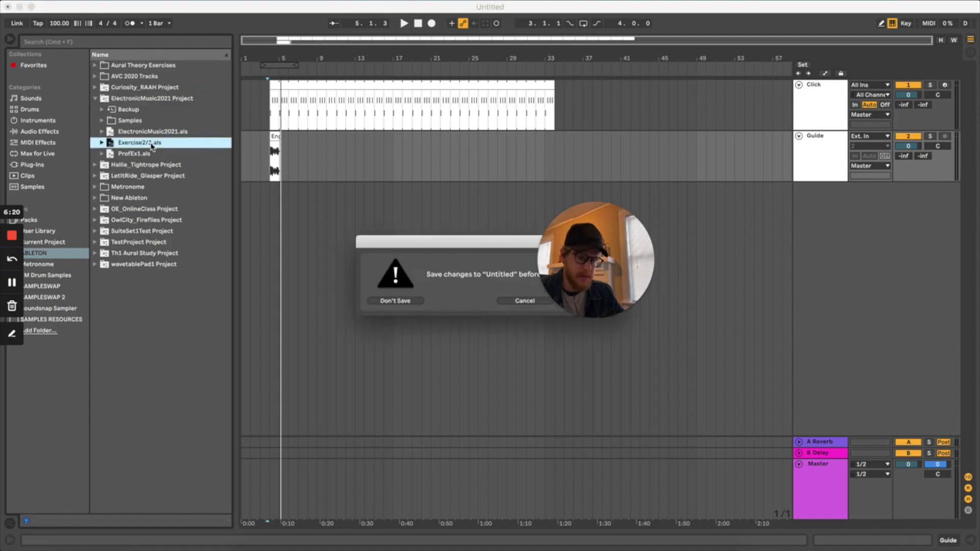
left_click(407, 302)
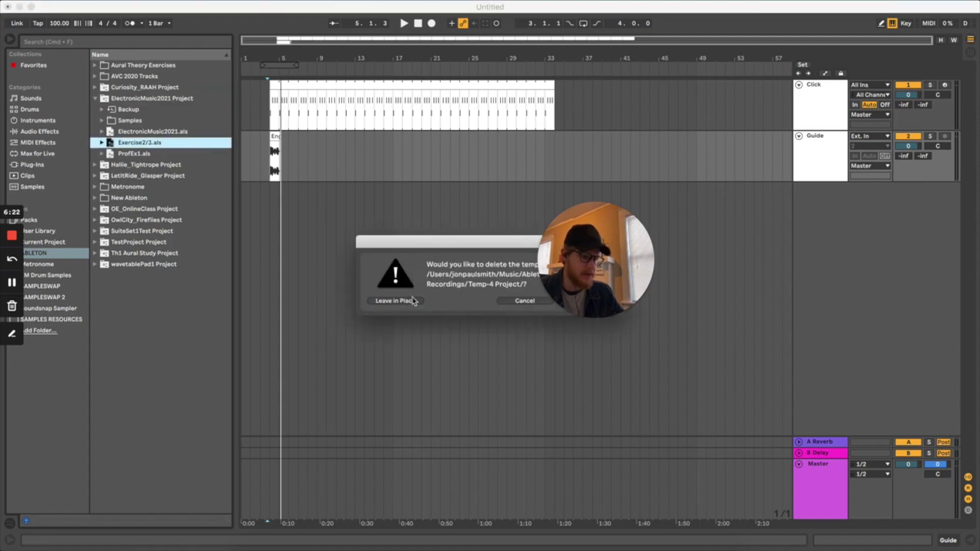
left_click(403, 303)
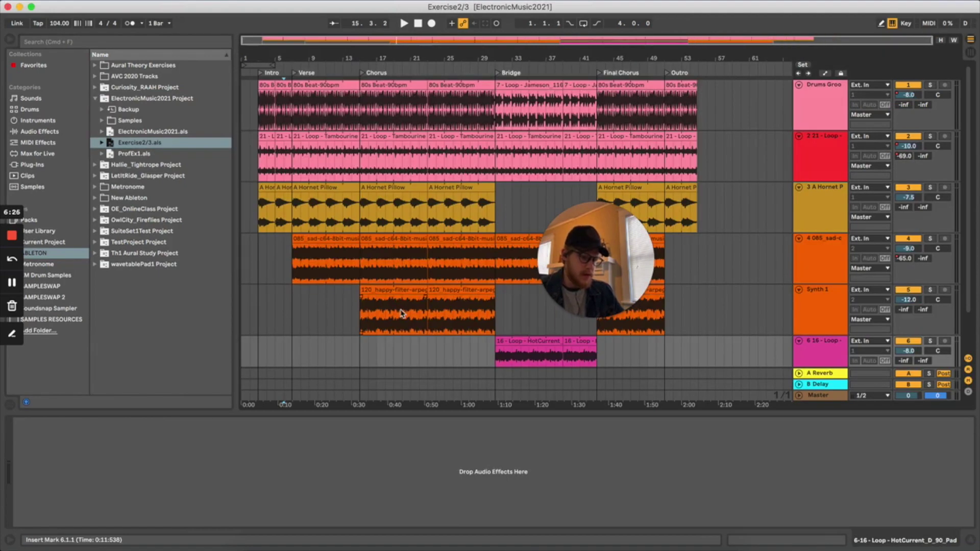
left_click_drag(595, 270, 453, 362)
left_click_drag(289, 438, 549, 515)
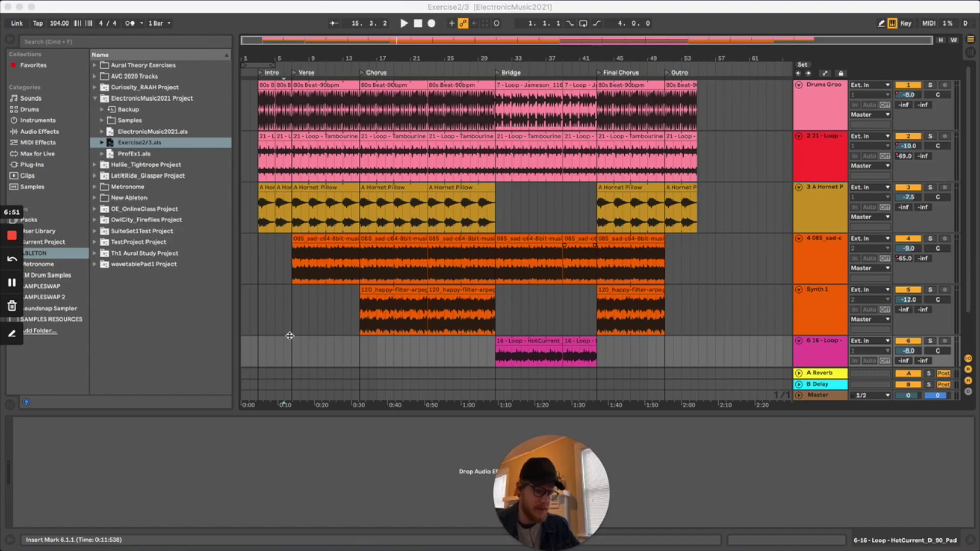
Step: Fold all six existing tracks in the arrangement, from the Drums track down to the 16 - Loop HotCurrent track
scroll(423, 331, "down", 3)
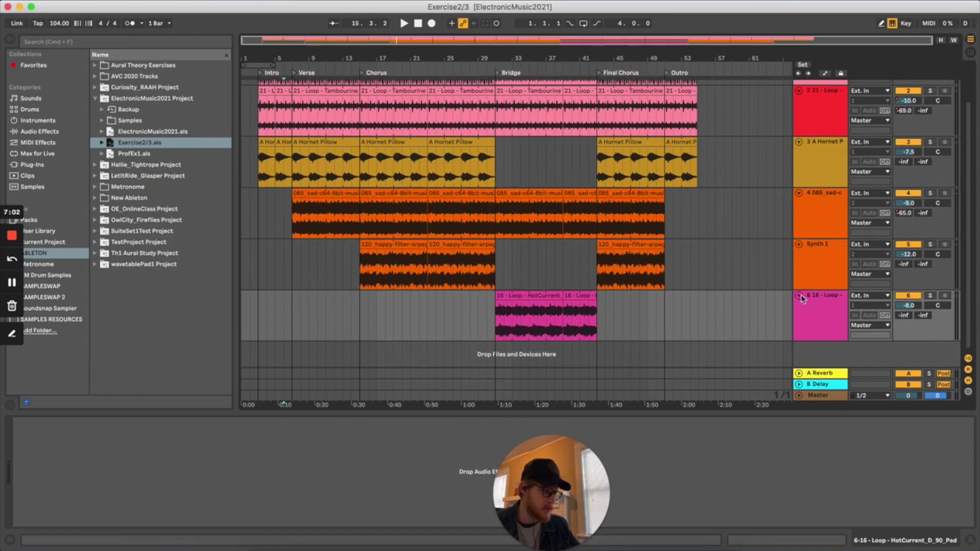
left_click(799, 296)
left_click(805, 247)
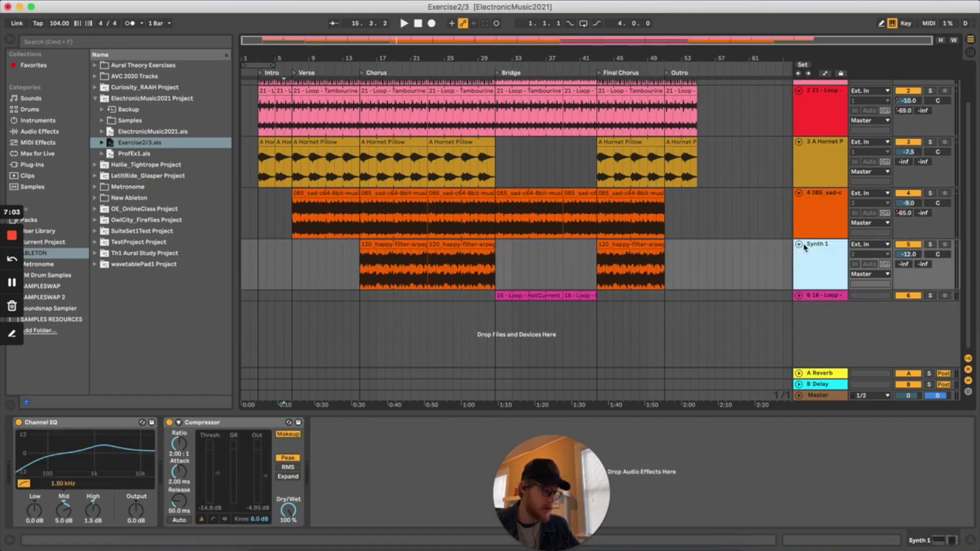
left_click(798, 245)
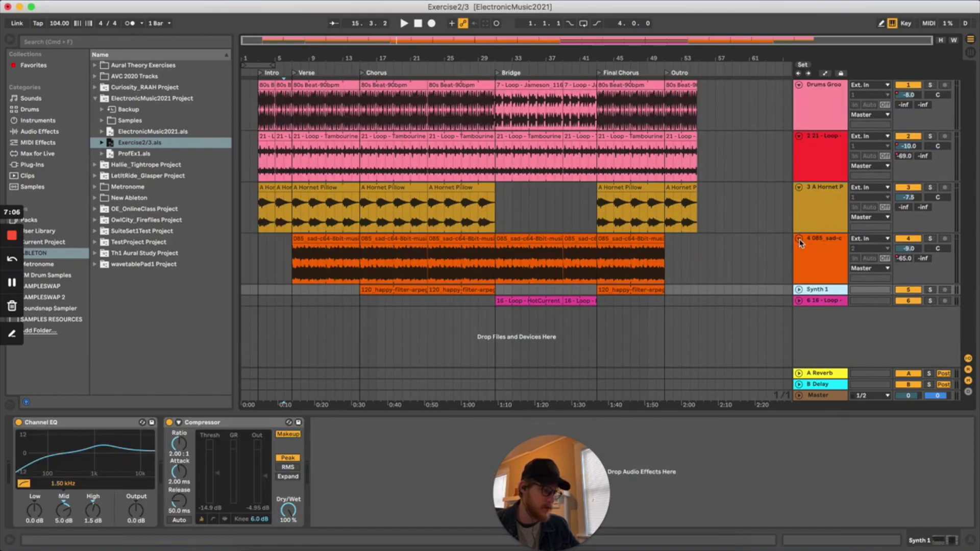
left_click(799, 239)
left_click(799, 188)
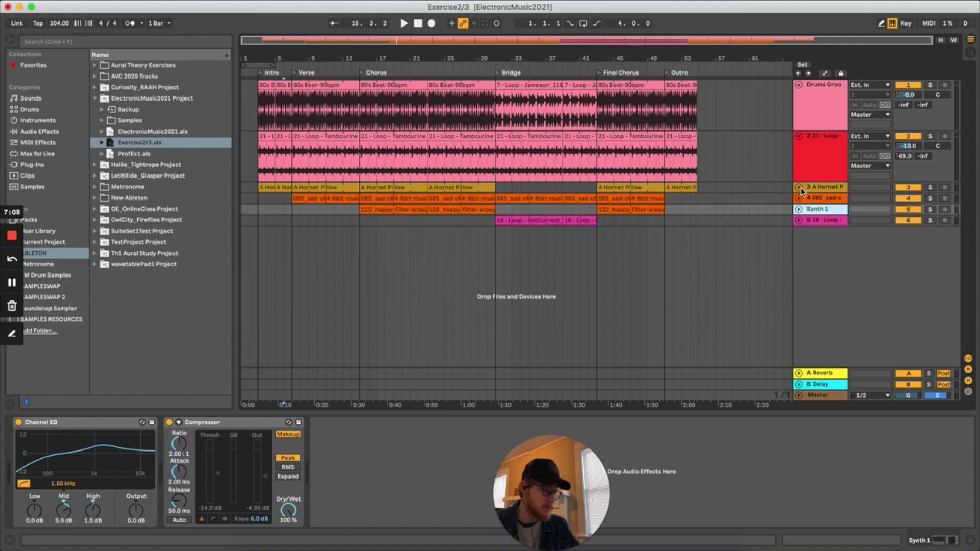
left_click(799, 137)
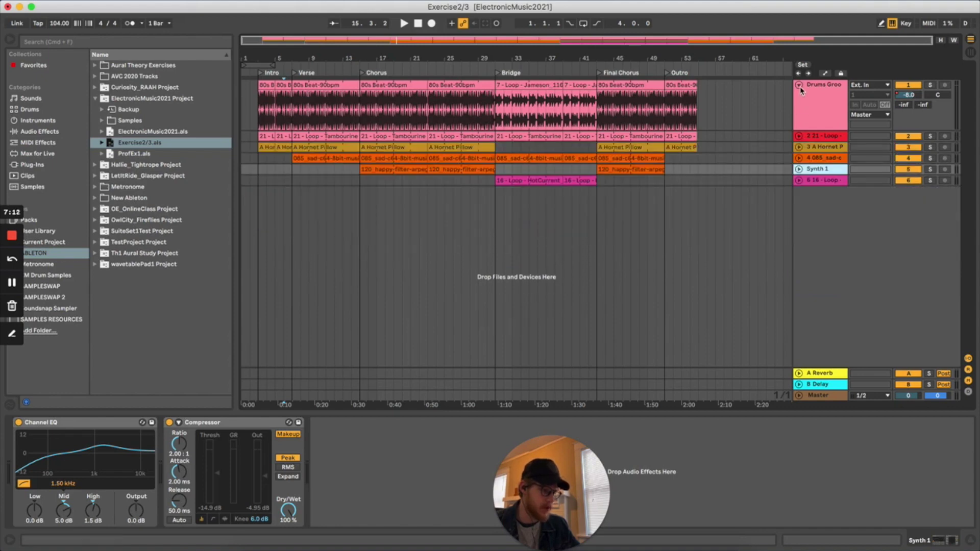
left_click(799, 85)
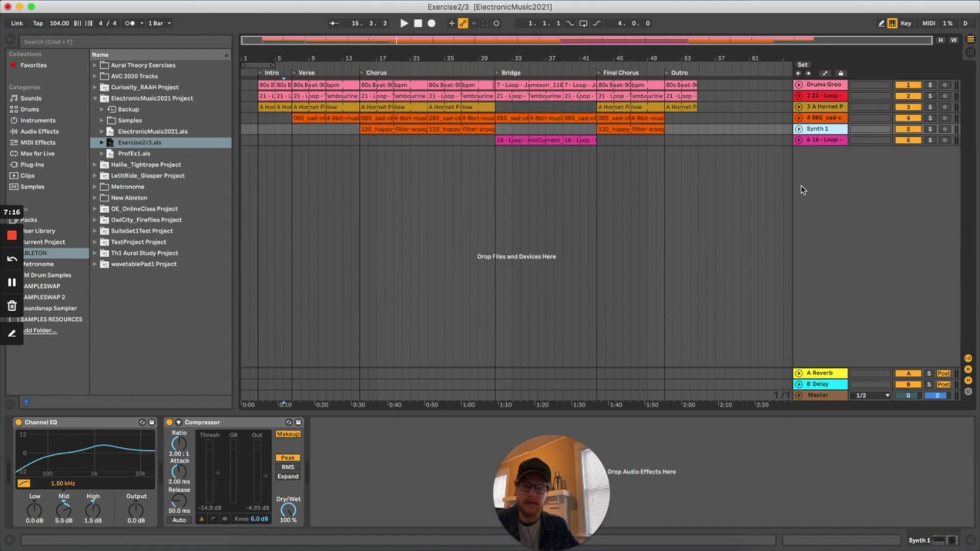
Step: Insert a new audio track and a new MIDI track below the existing six tracks
right_click(813, 178)
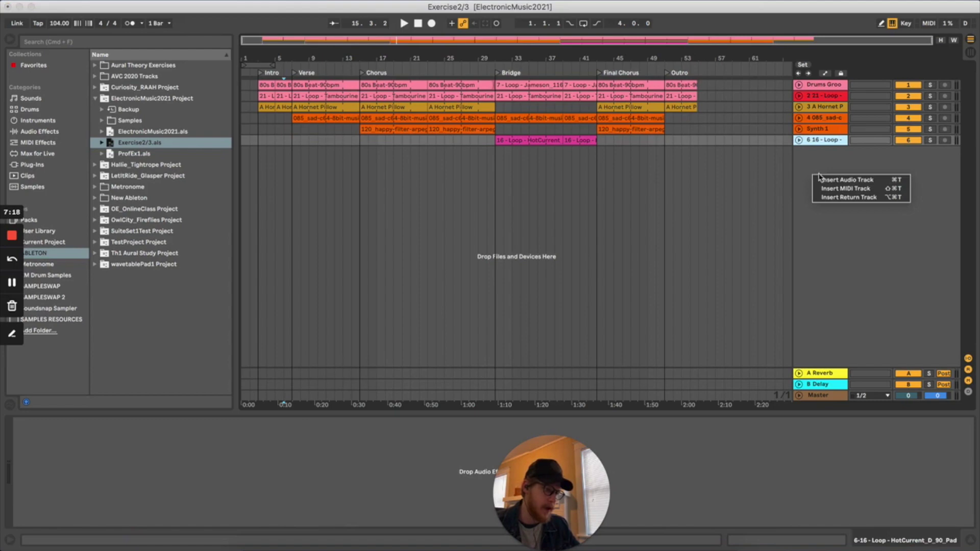
left_click(830, 182)
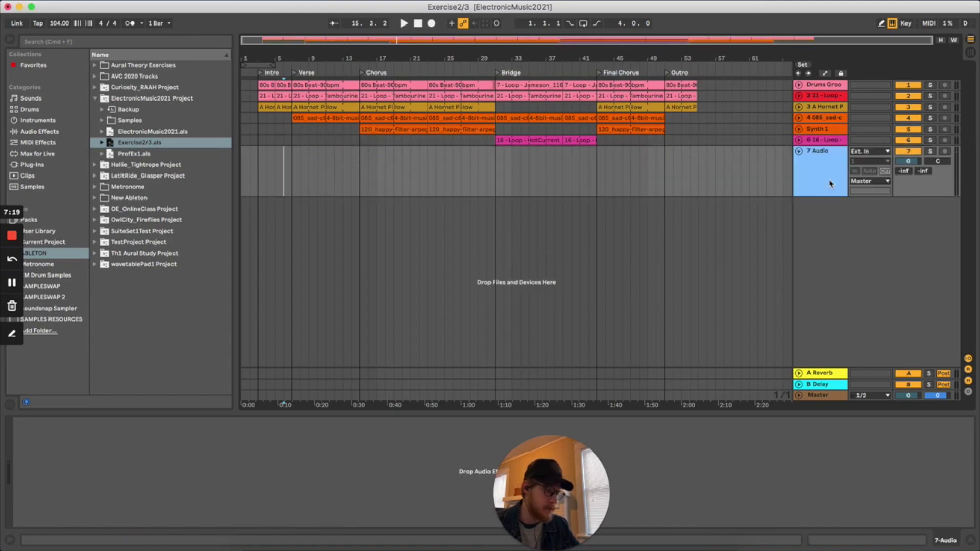
right_click(822, 209)
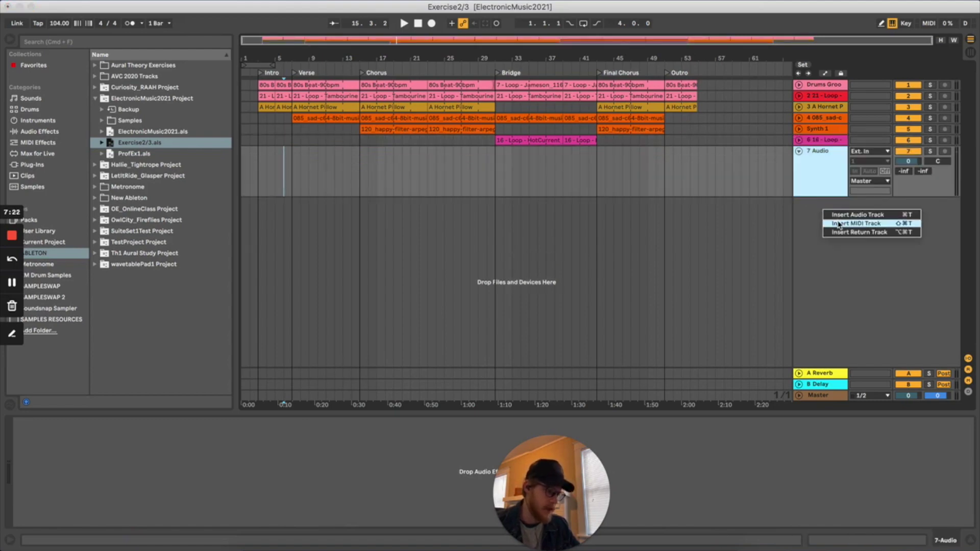
left_click(839, 223)
Step: Colour both new tracks, 7 Audio and 8 MIDI, white
right_click(822, 168)
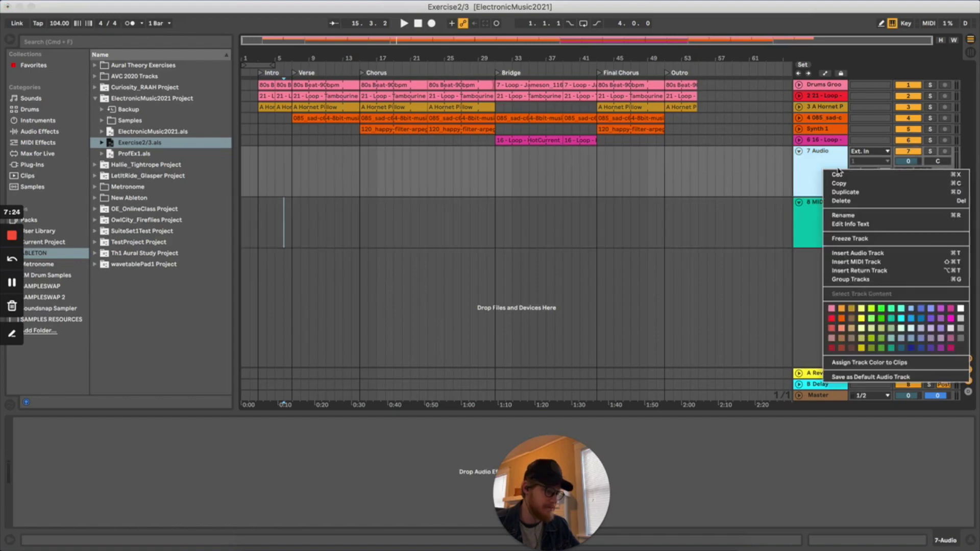
left_click(960, 309)
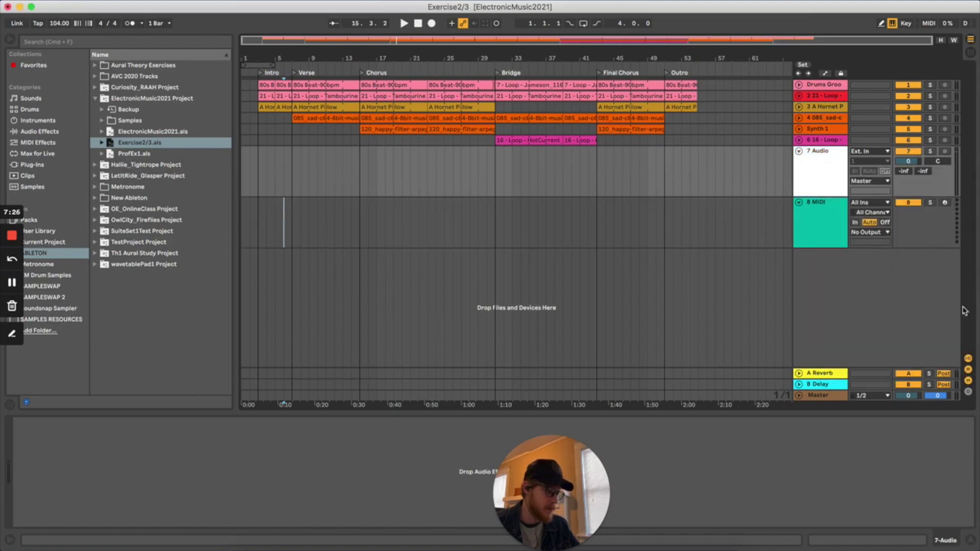
right_click(826, 225)
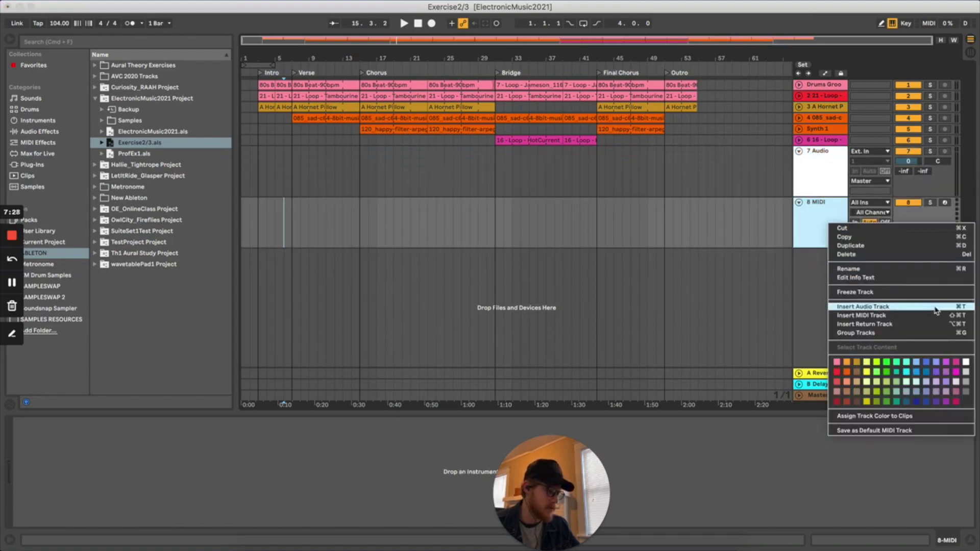
left_click(966, 363)
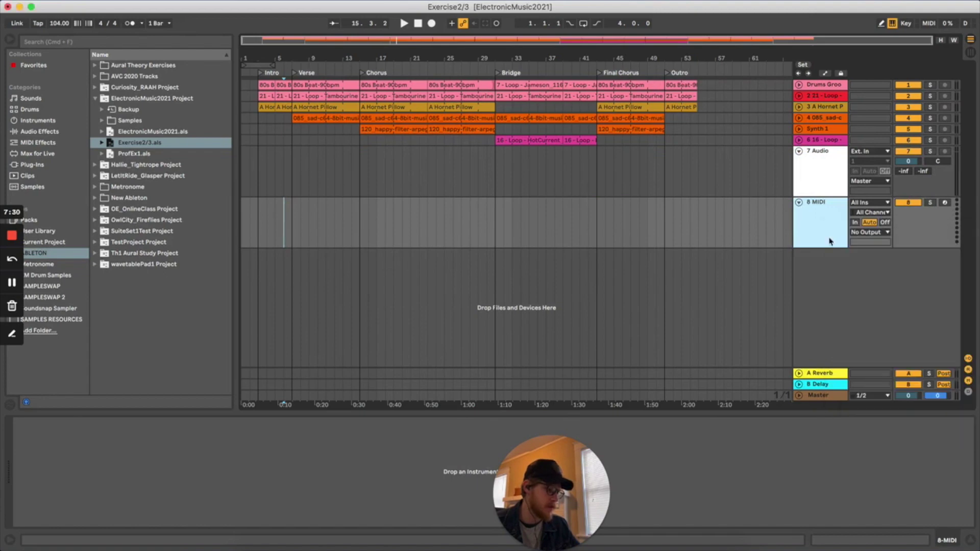
right_click(818, 233)
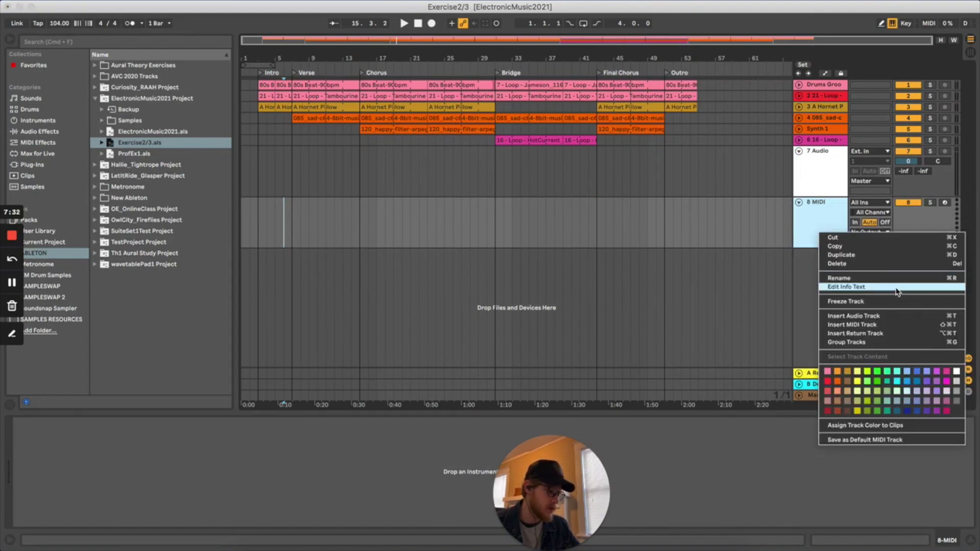
left_click(954, 372)
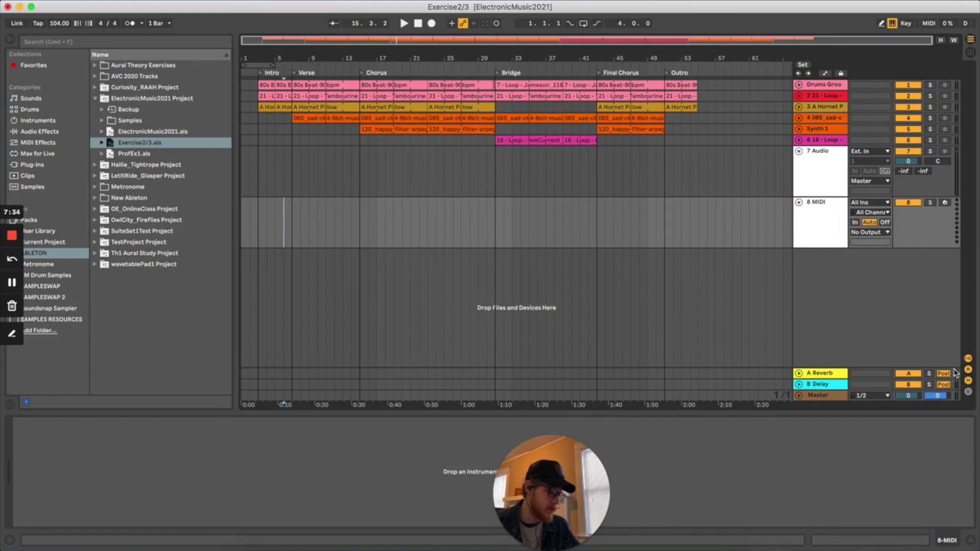
Step: Rename the new audio track Guide and the new MIDI track Click
left_click(811, 173)
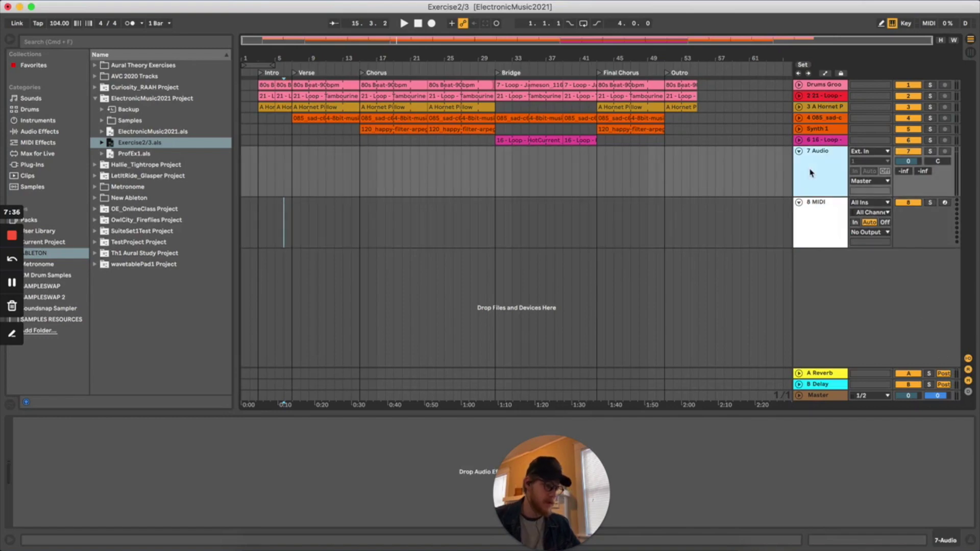
key("super+r")
type("Guide")
key("Return")
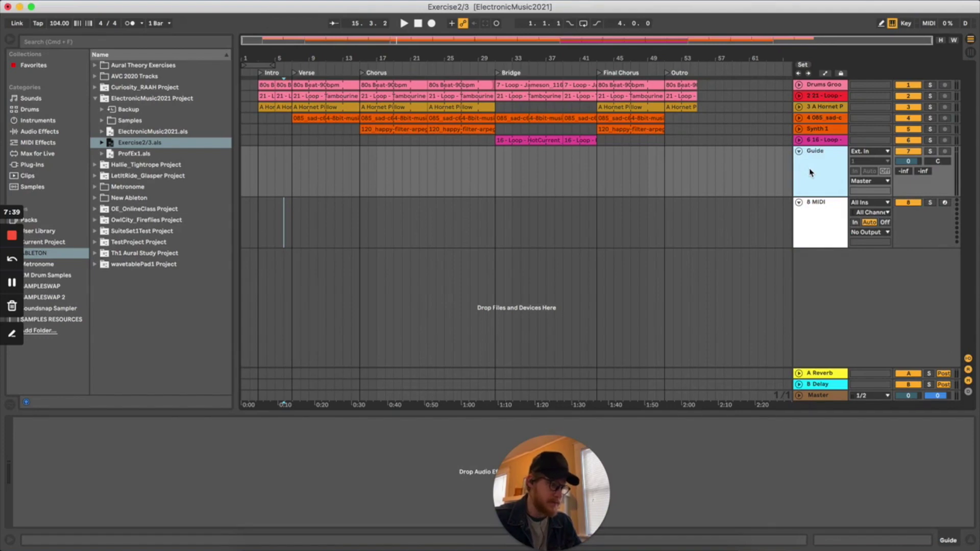
left_click(818, 208)
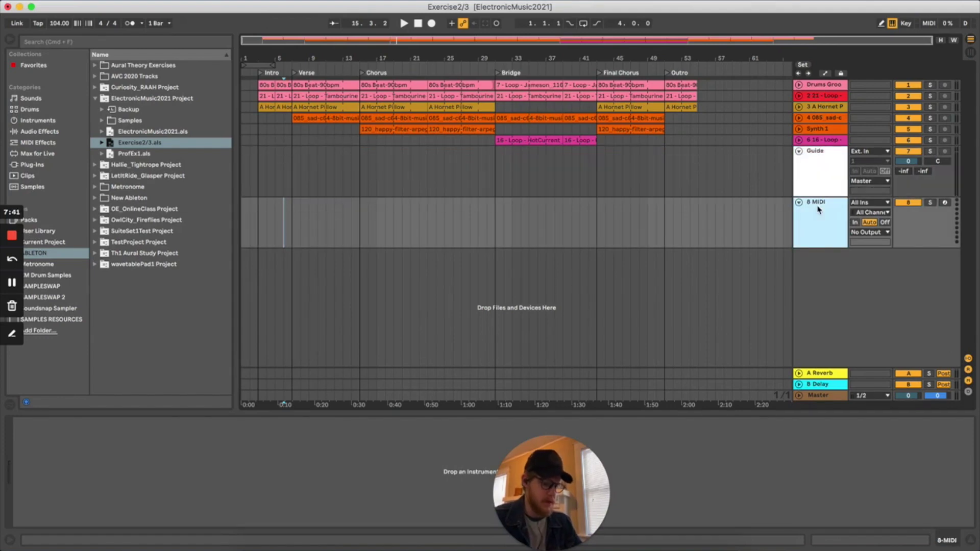
key("super+r")
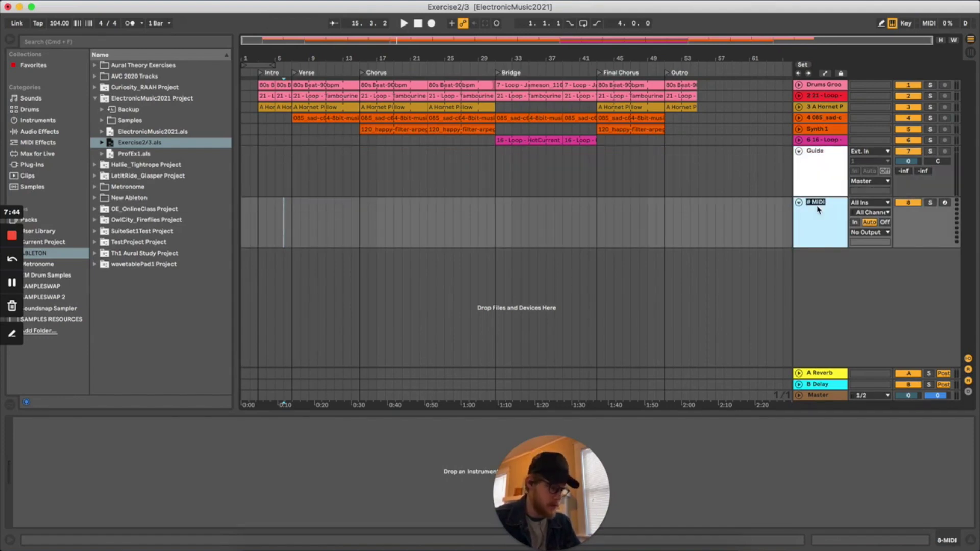
type("Click")
key("Return")
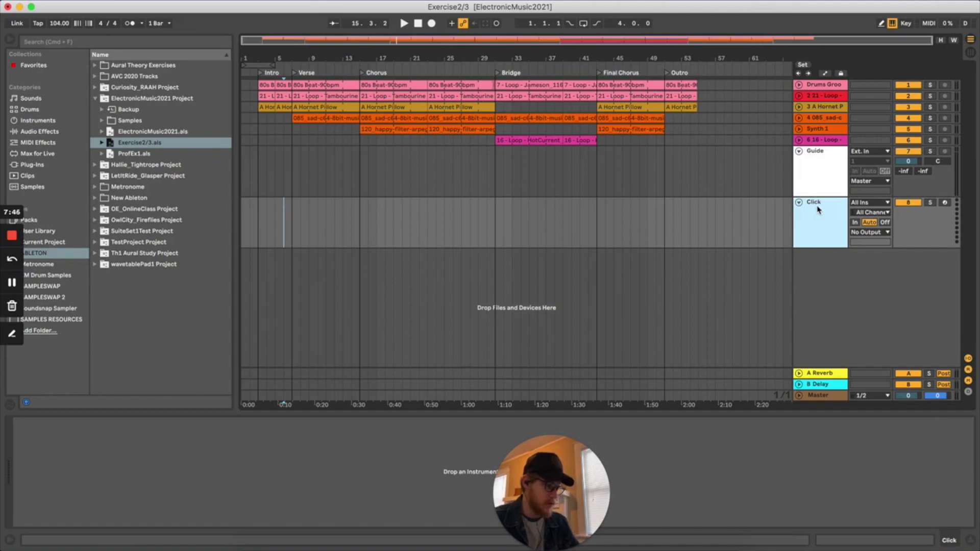
Step: Create a one-bar MIDI clip at bar 3 on the Click track and load an empty Drum Rack onto the track
key("plus")
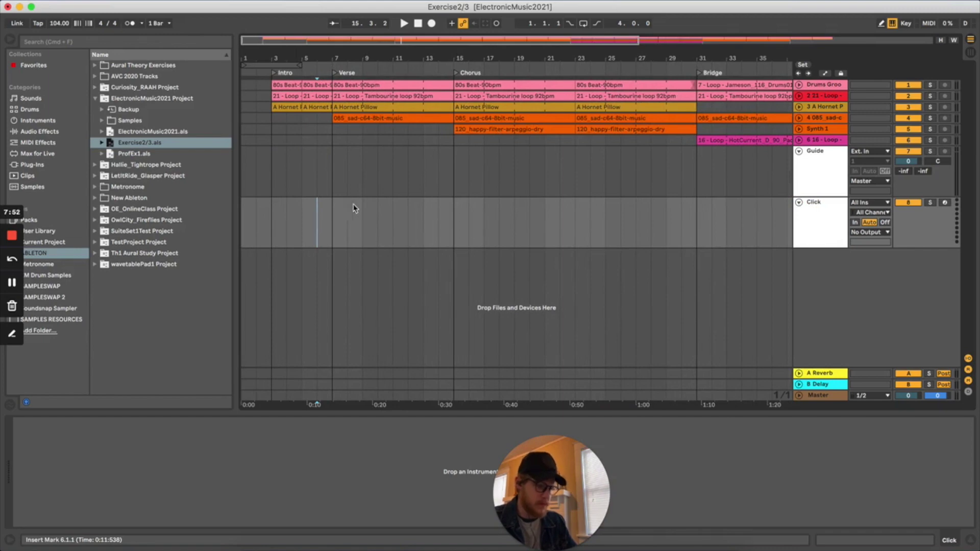
double_click(279, 206)
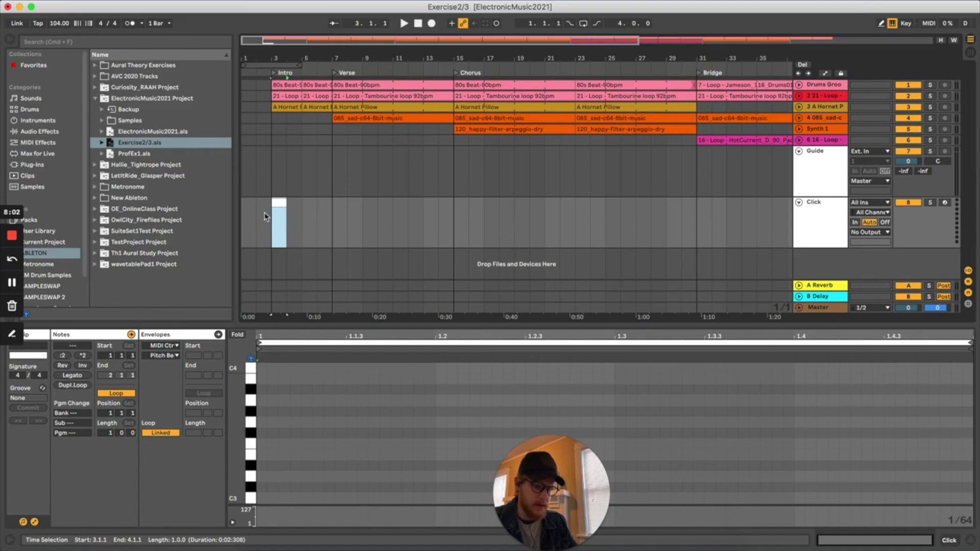
left_click(30, 109)
left_click_drag(126, 76, 801, 207)
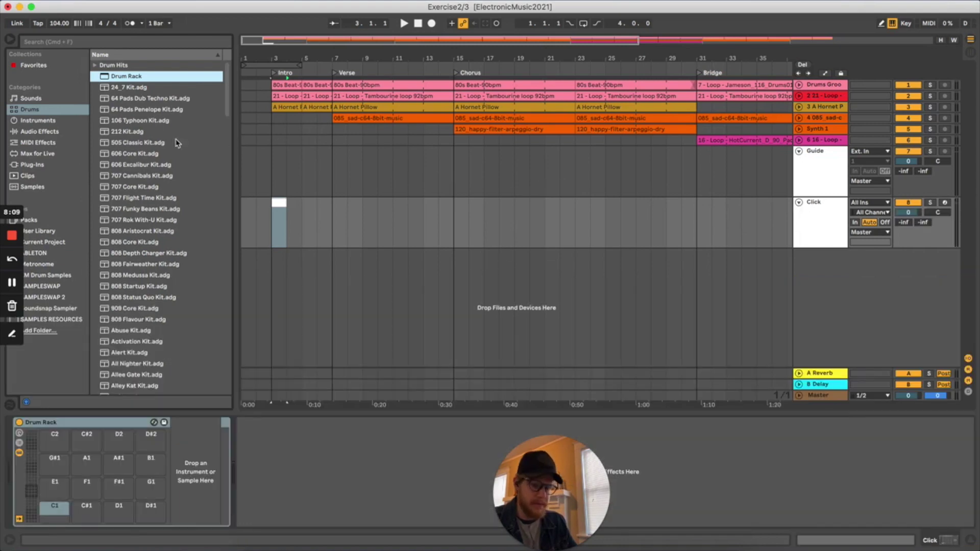
Step: Load MetronomeUp.wav from the Metronome folder onto Drum Rack pad C1 and Metronome.wav onto pad D1
left_click(46, 264)
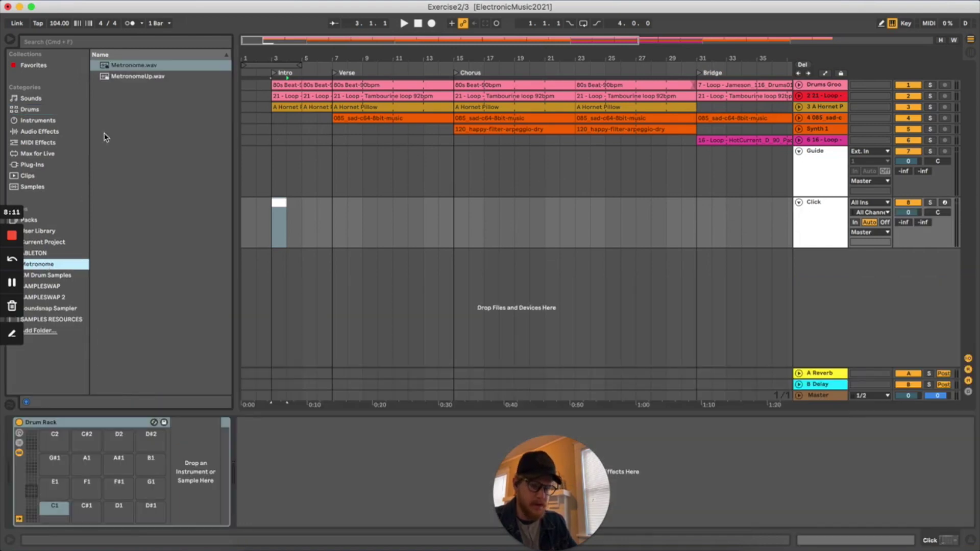
double_click(125, 77)
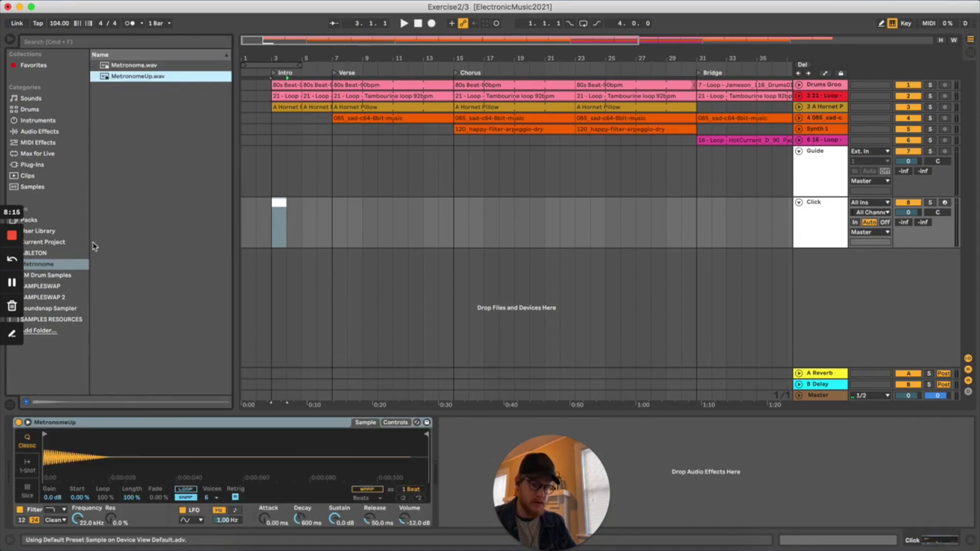
key("super+z")
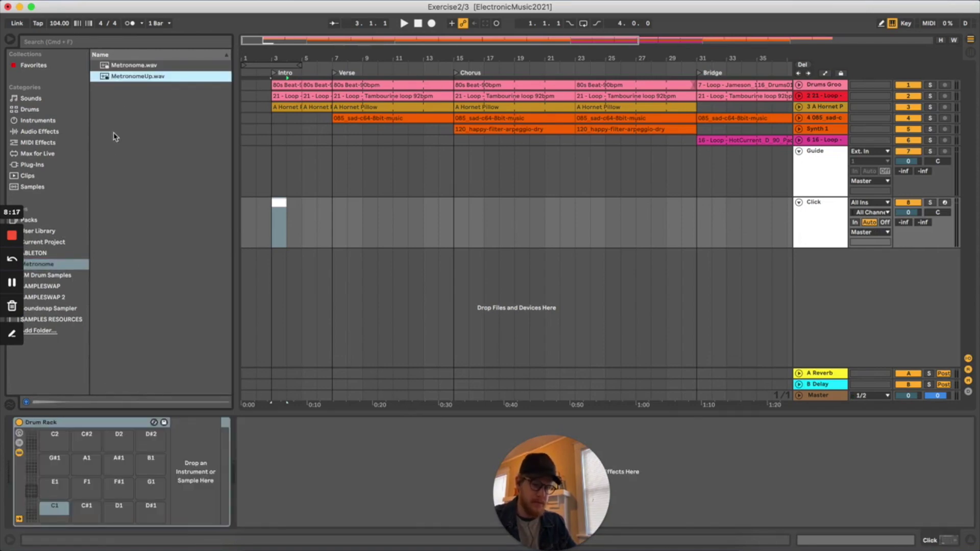
left_click_drag(143, 82, 56, 509)
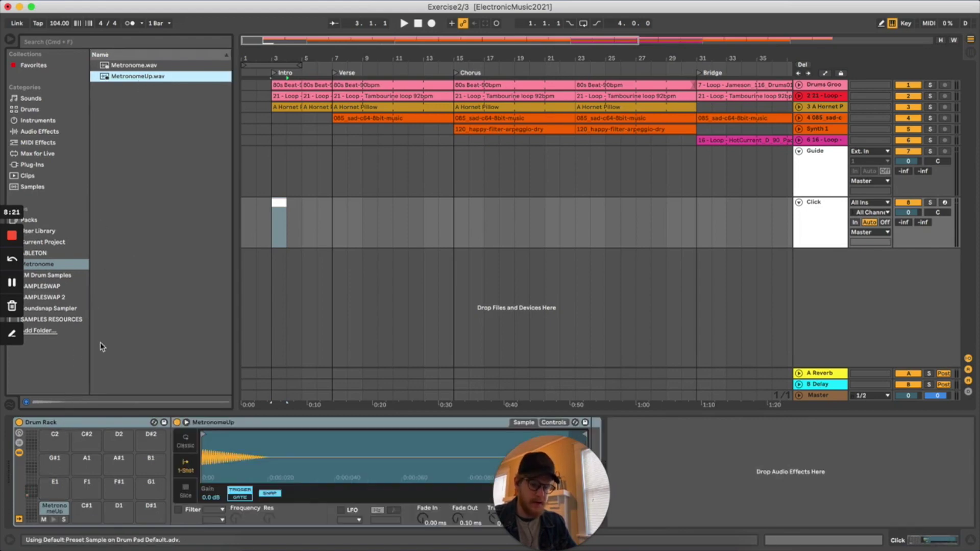
double_click(142, 66)
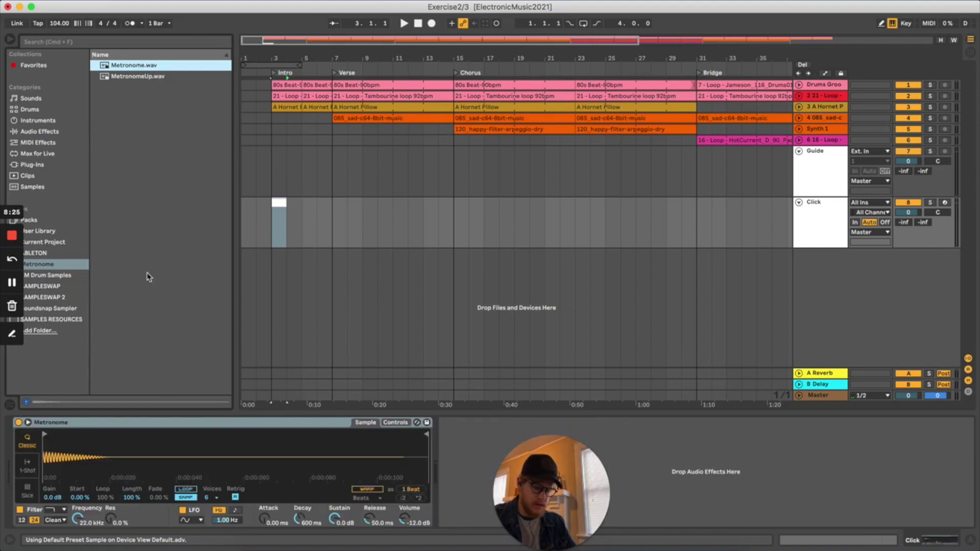
key("super+z")
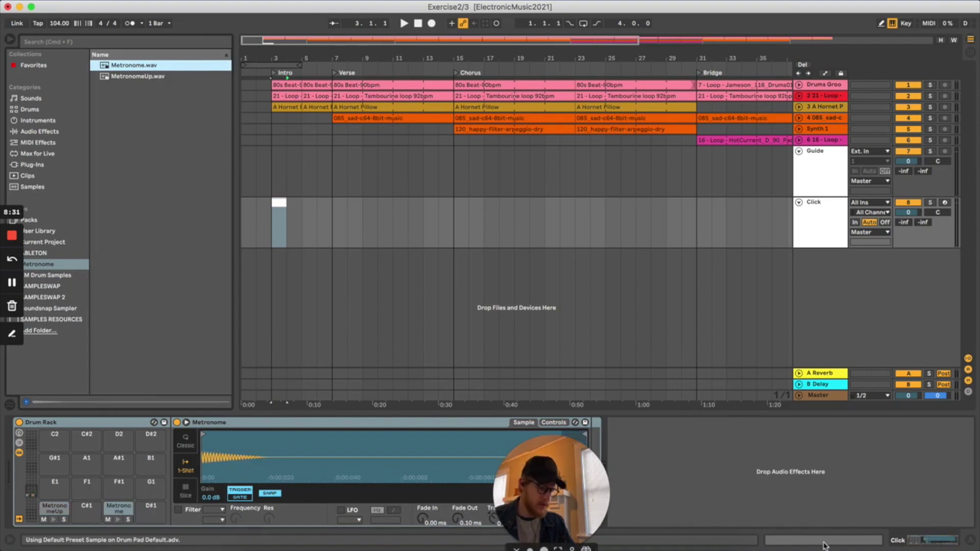
Step: Program the Click clip with a MetronomeUp note on beat 1 and Metronome notes on beats 2, 3 and 4, and play it back from bar 2
key("shift+Tab")
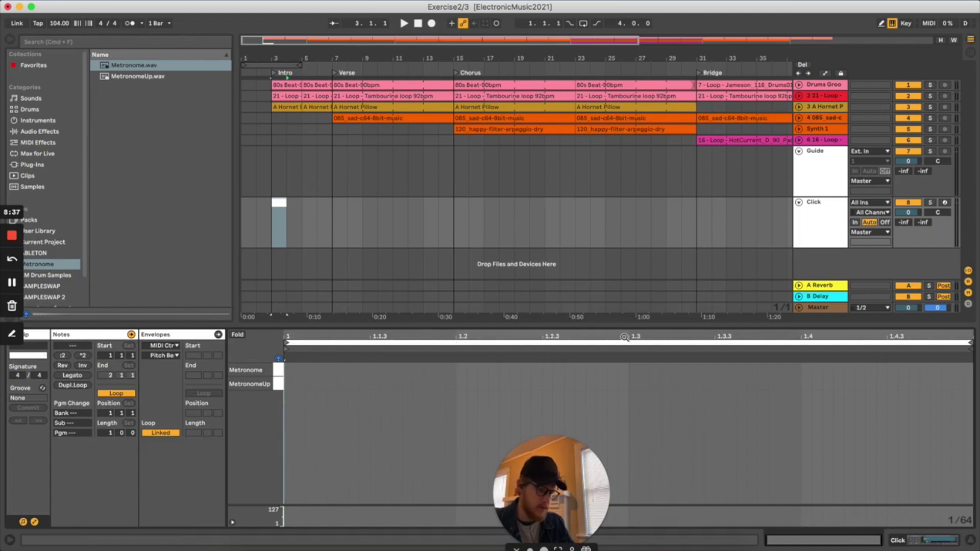
left_click(565, 237)
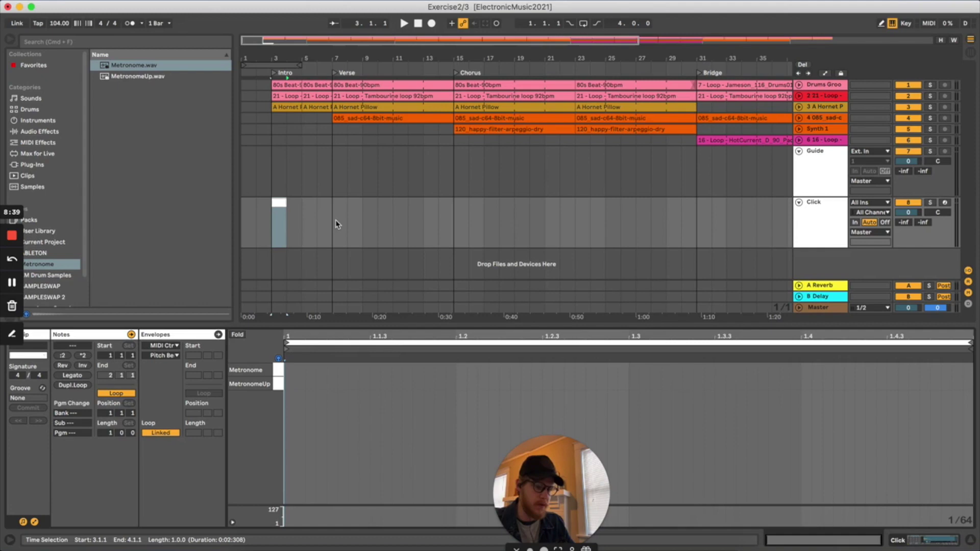
left_click(280, 207)
left_click(330, 372)
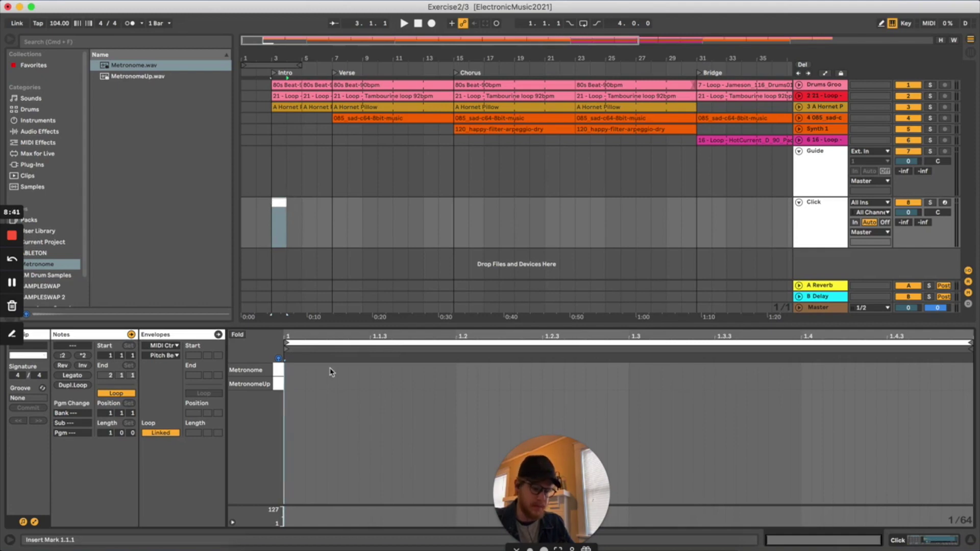
double_click(290, 386)
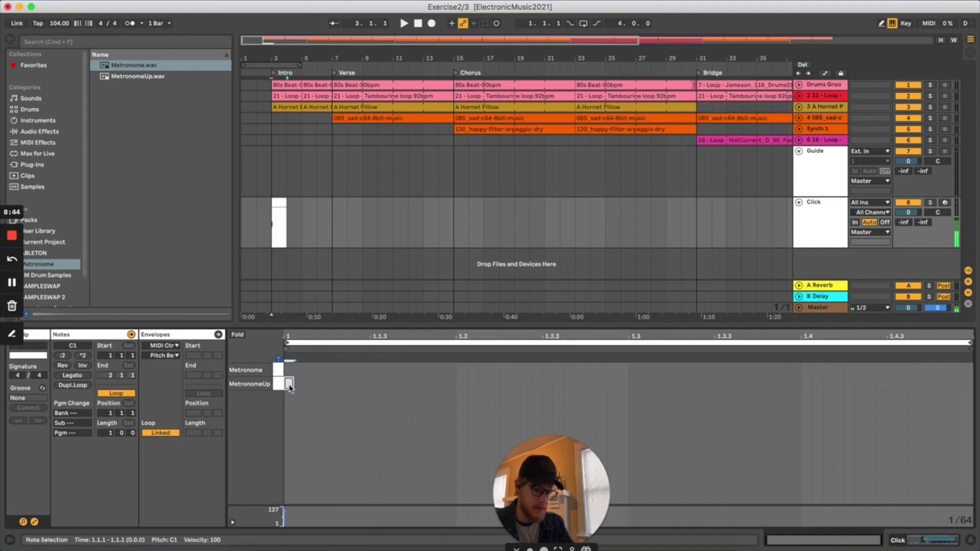
double_click(461, 369)
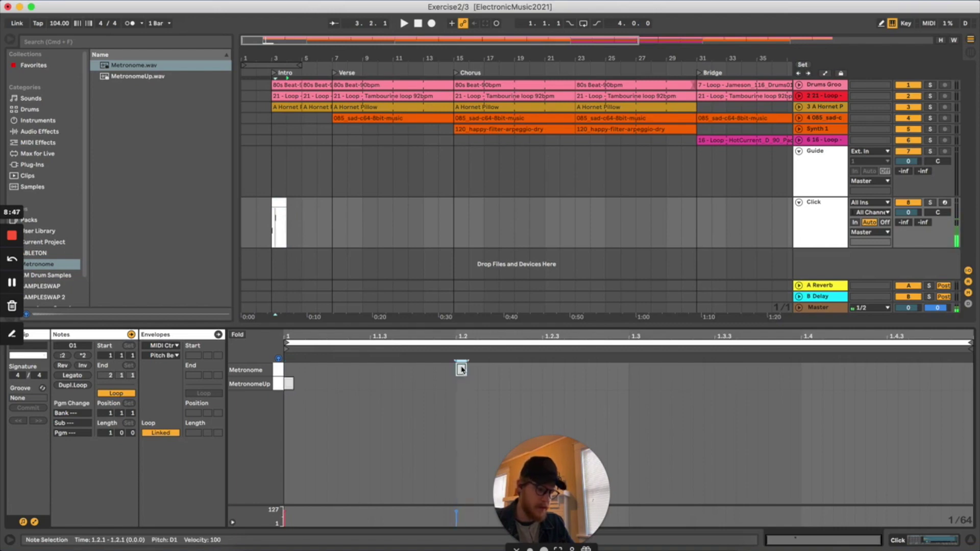
double_click(634, 369)
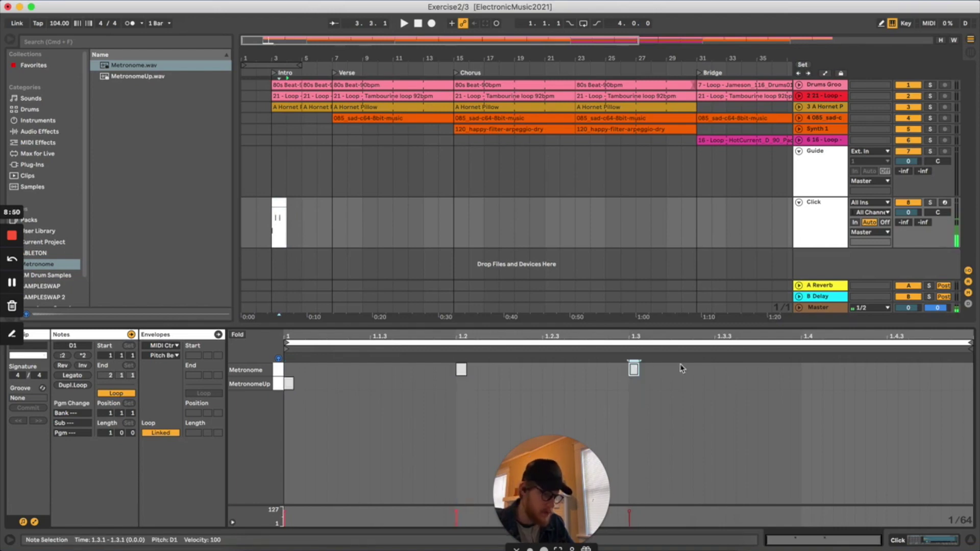
double_click(806, 369)
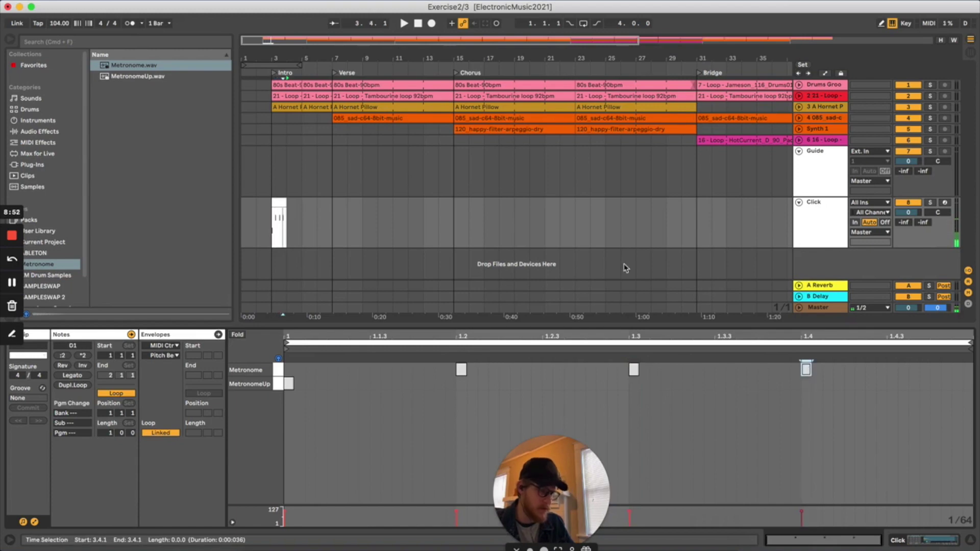
left_click(255, 209)
key("space")
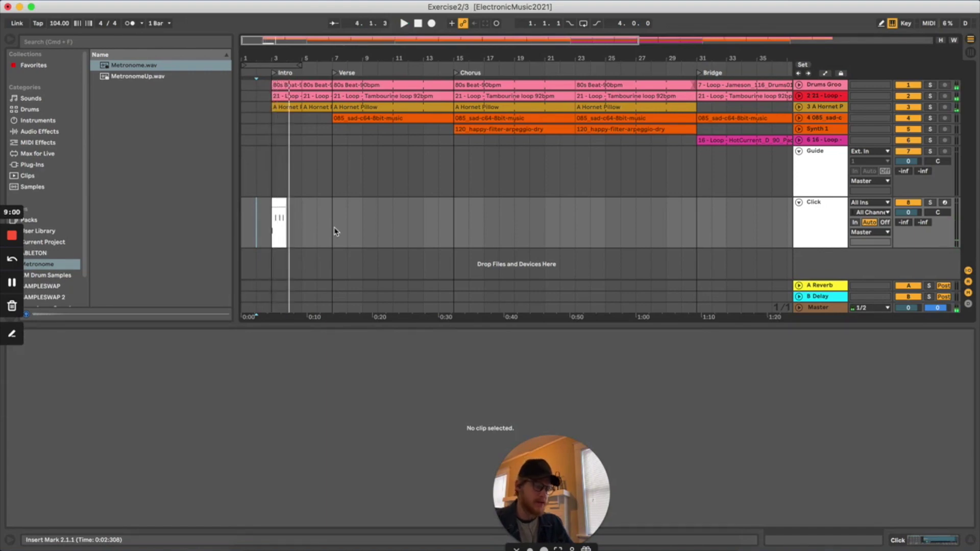
Step: Extend the looped Click clip to cover the whole song, from bar 1 to the end of the Outro at bar 55
left_click_drag(273, 204, 768, 217)
scroll(716, 223, "right", 1)
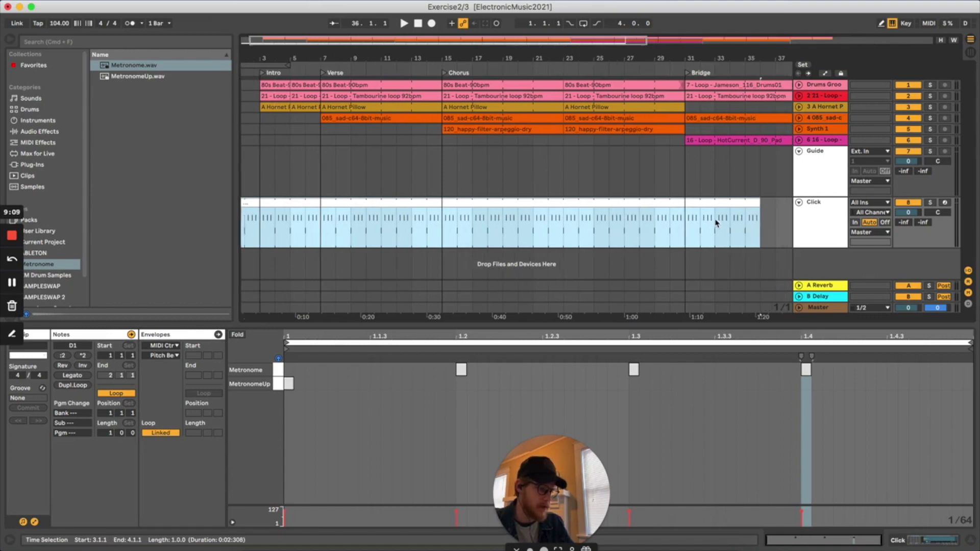
scroll(716, 223, "right", 10)
left_click_drag(530, 201, 789, 205)
scroll(728, 226, "right", 8)
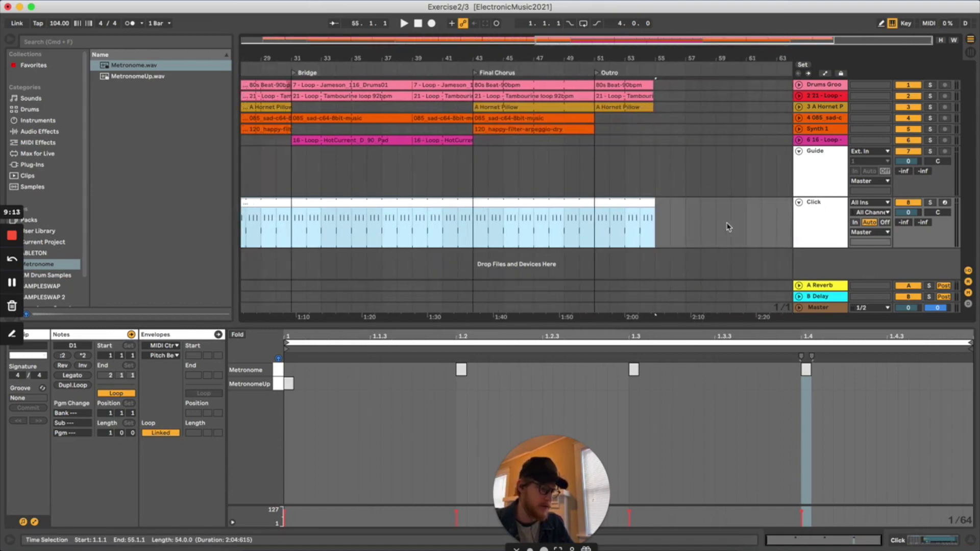
scroll(579, 211, "left", 20)
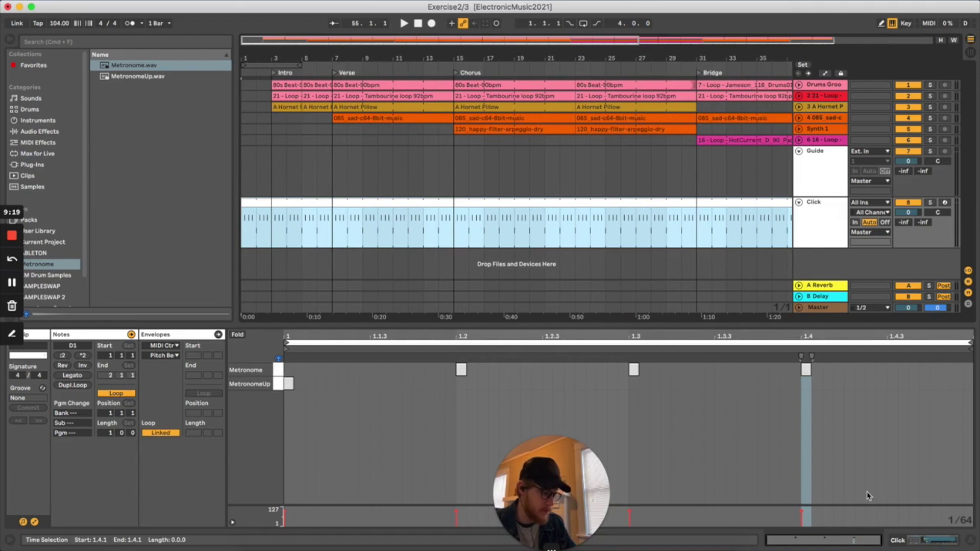
Step: Add a Compressor audio effect after the Drum Rack on the Click track
left_click(836, 539)
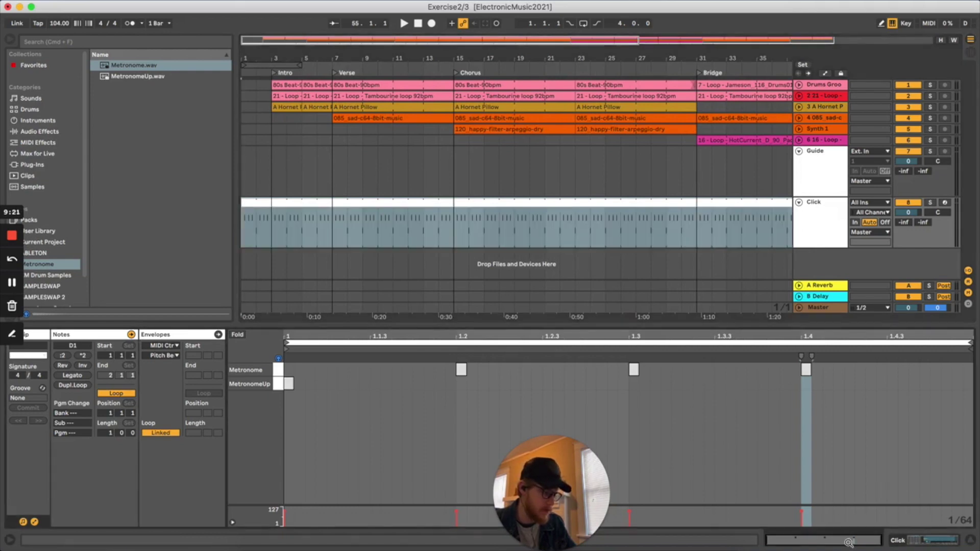
left_click(943, 540)
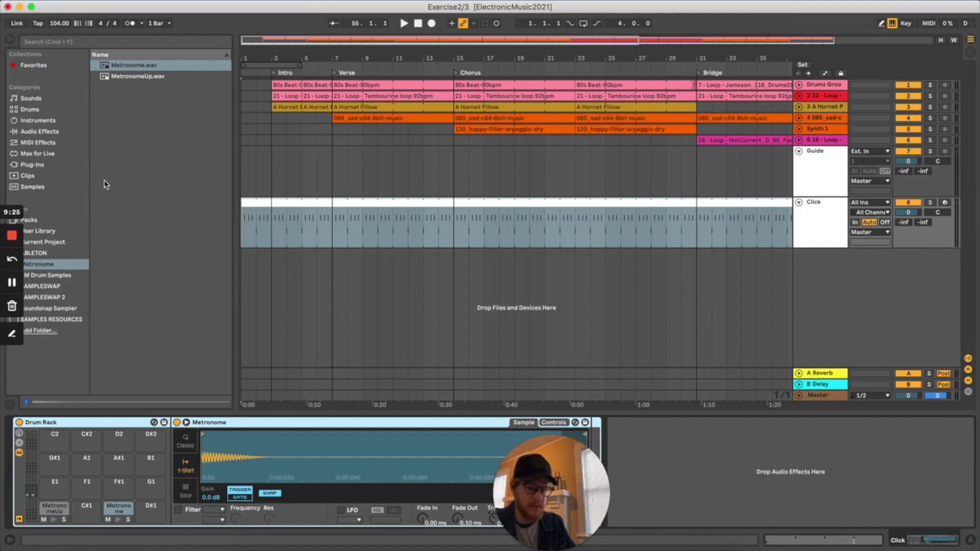
left_click(40, 132)
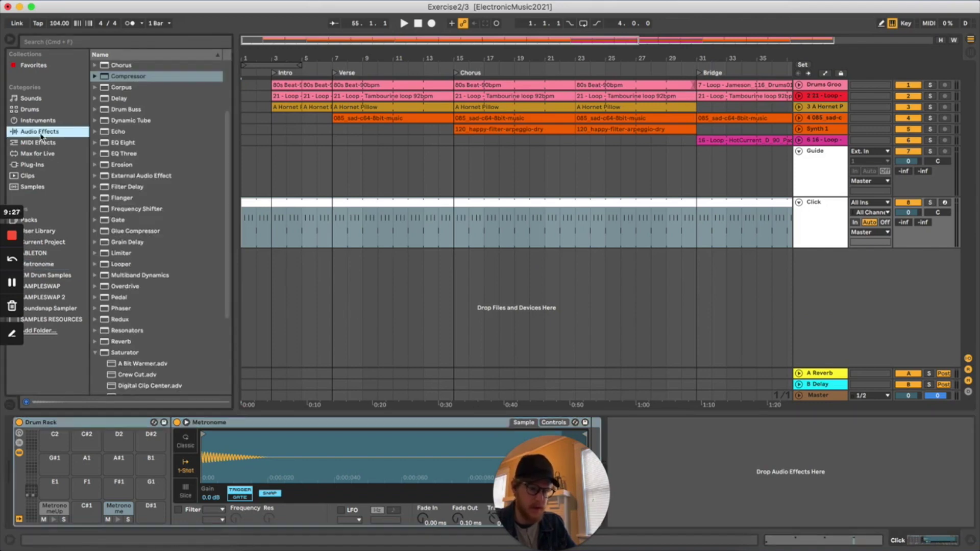
left_click_drag(128, 78, 624, 424)
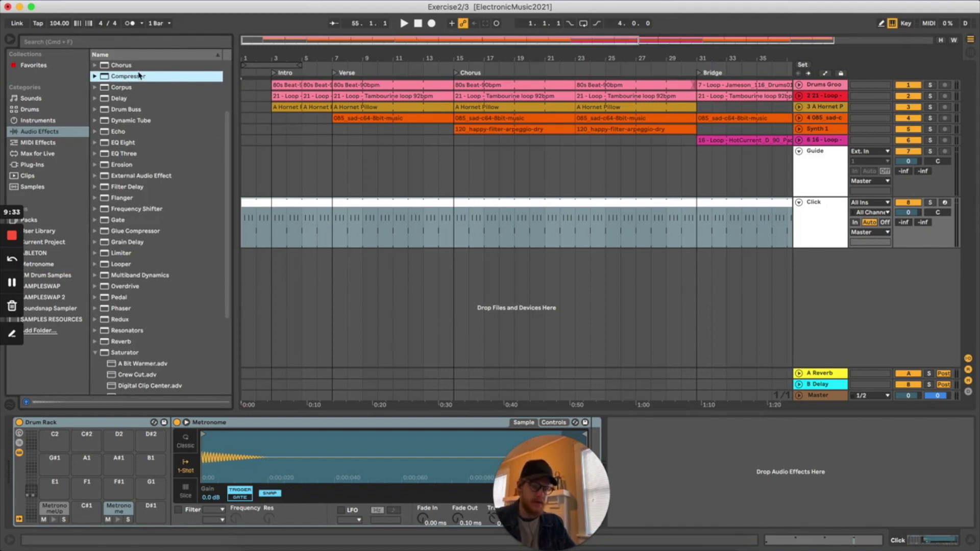
left_click_drag(130, 80, 709, 492)
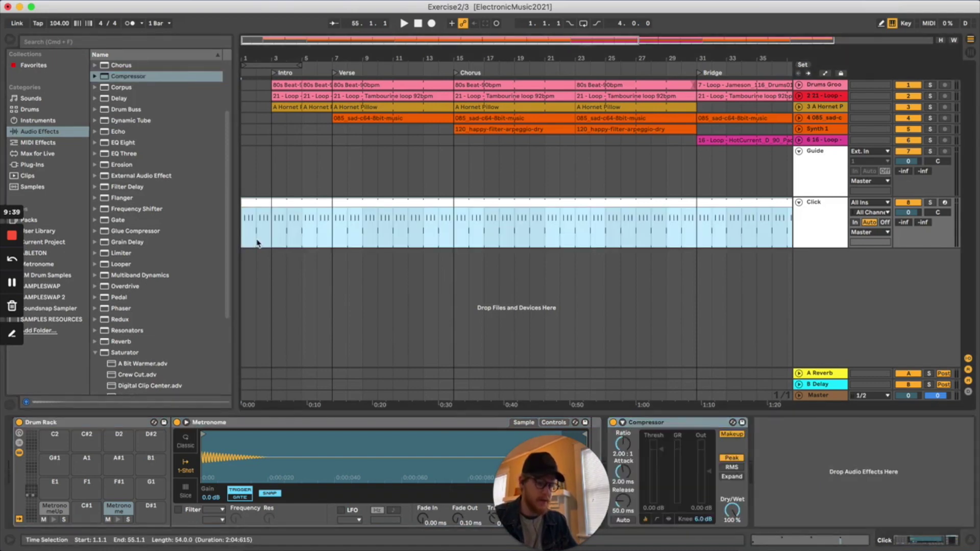
Step: Play the song from bar 2 and set the Compressor's output gain to 4.29 dB
left_click(258, 242)
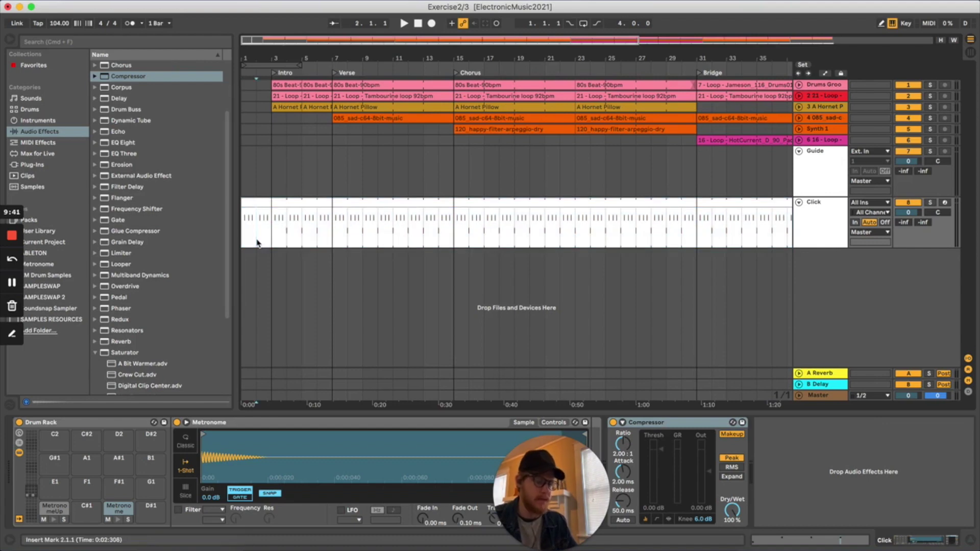
key("space")
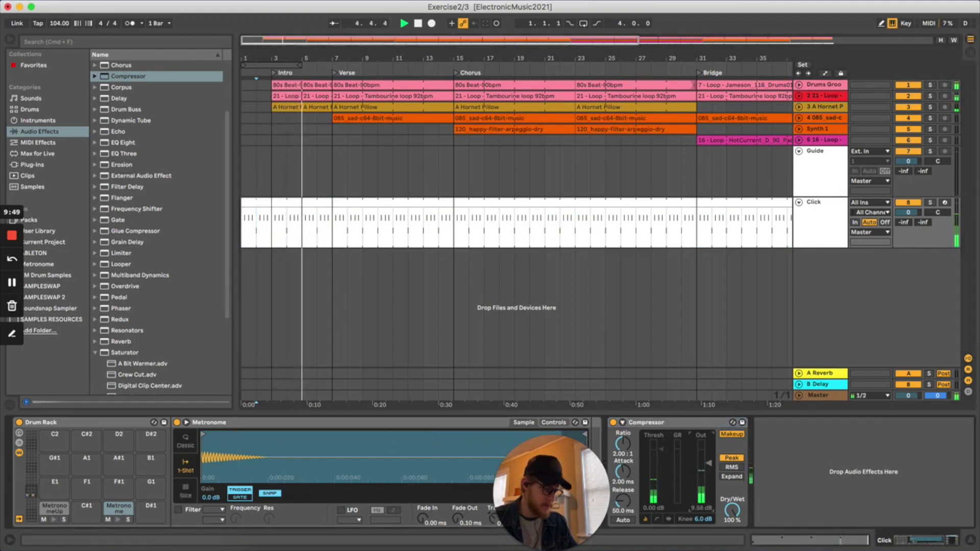
left_click_drag(708, 461, 711, 470)
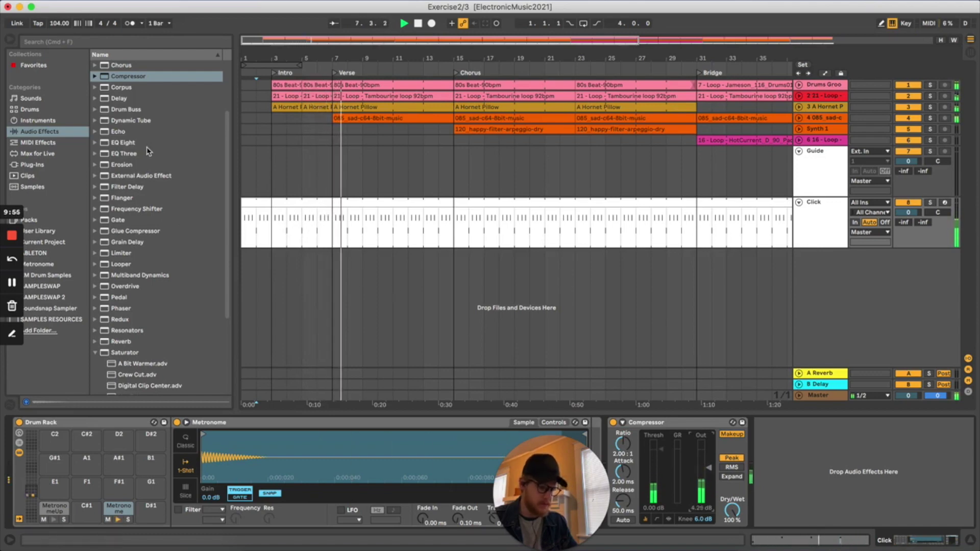
key("space")
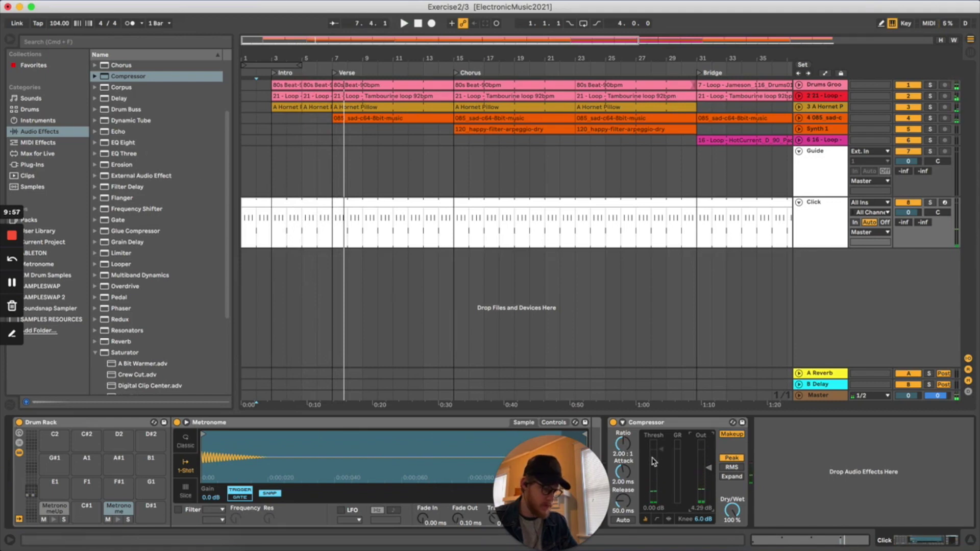
Step: Add the Saturator preset A Bit Warmer after the Compressor, set its Drive to 7.43 dB and audition the click
scroll(152, 329, "down", 4)
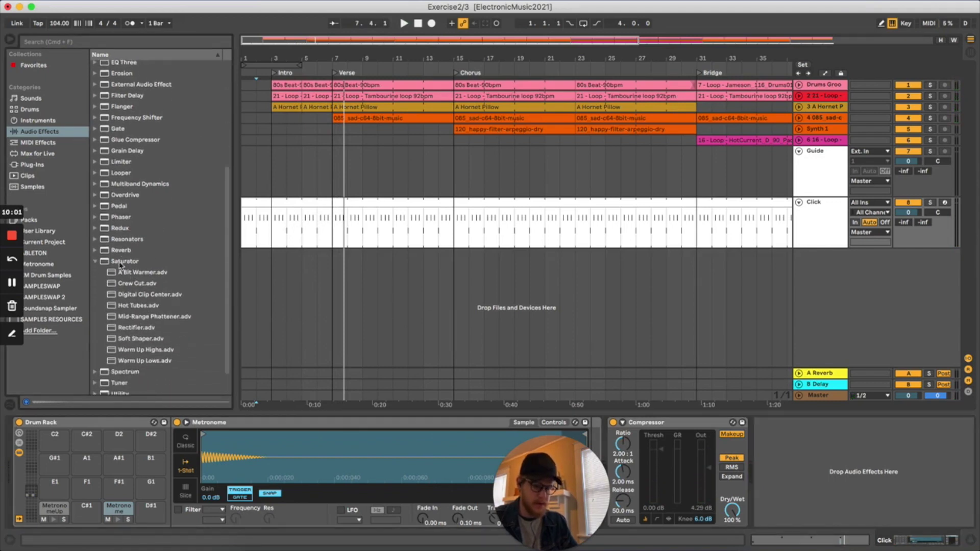
left_click_drag(137, 275, 862, 446)
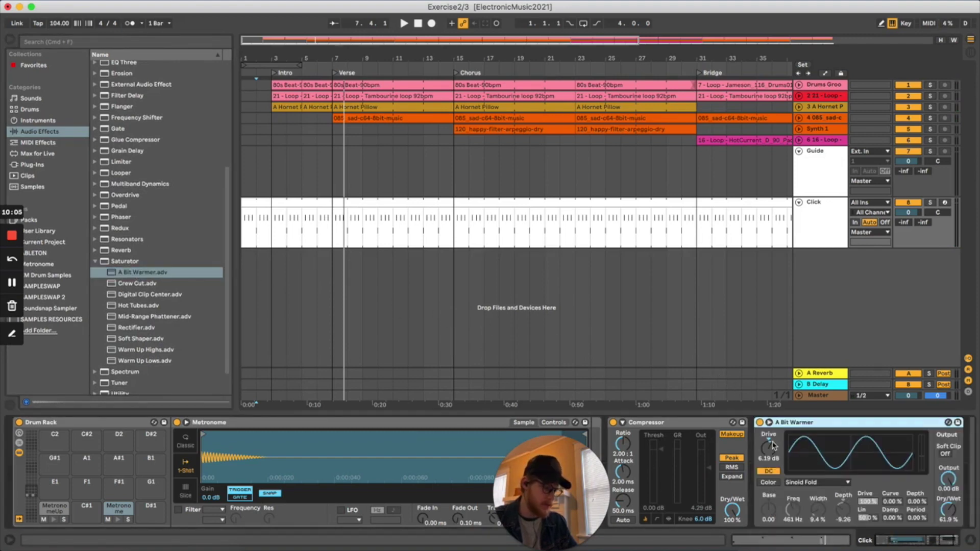
left_click(771, 445)
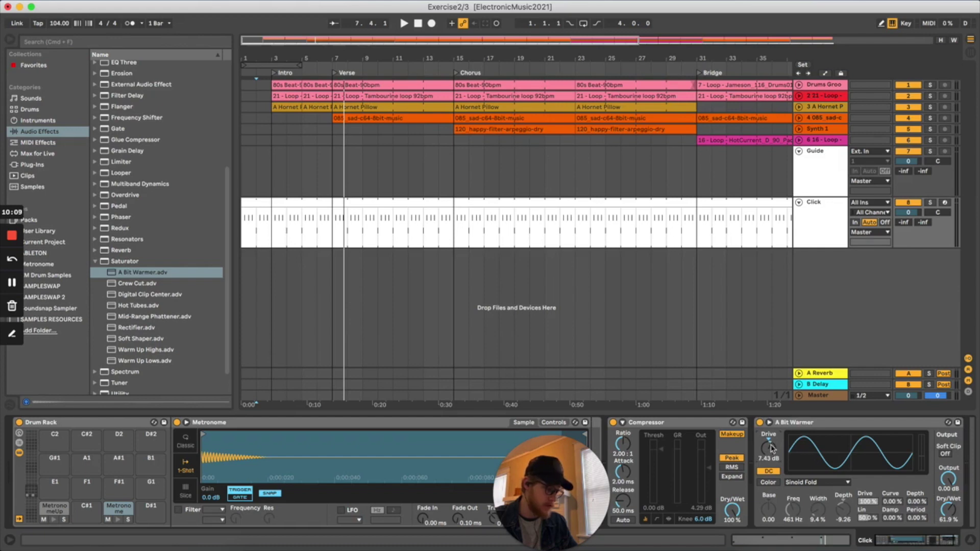
key("space")
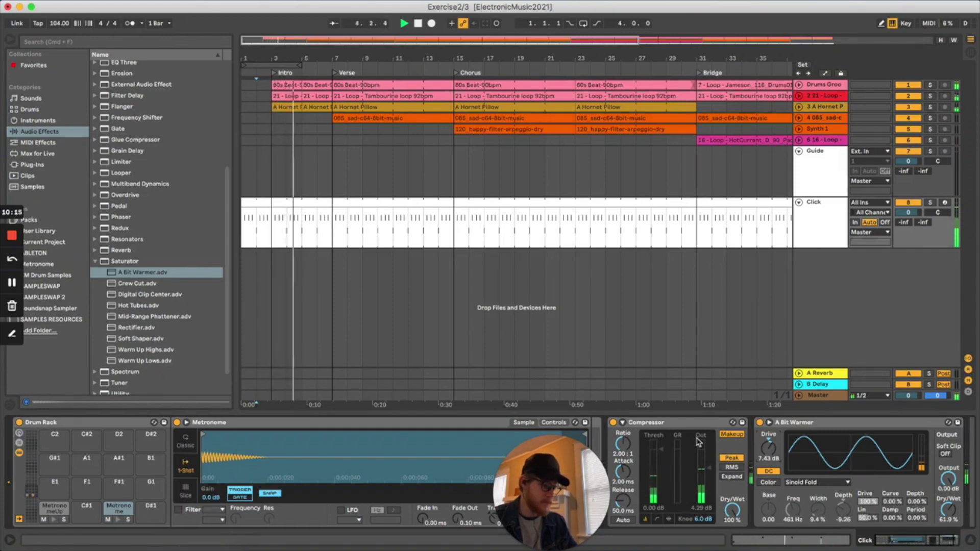
key("space")
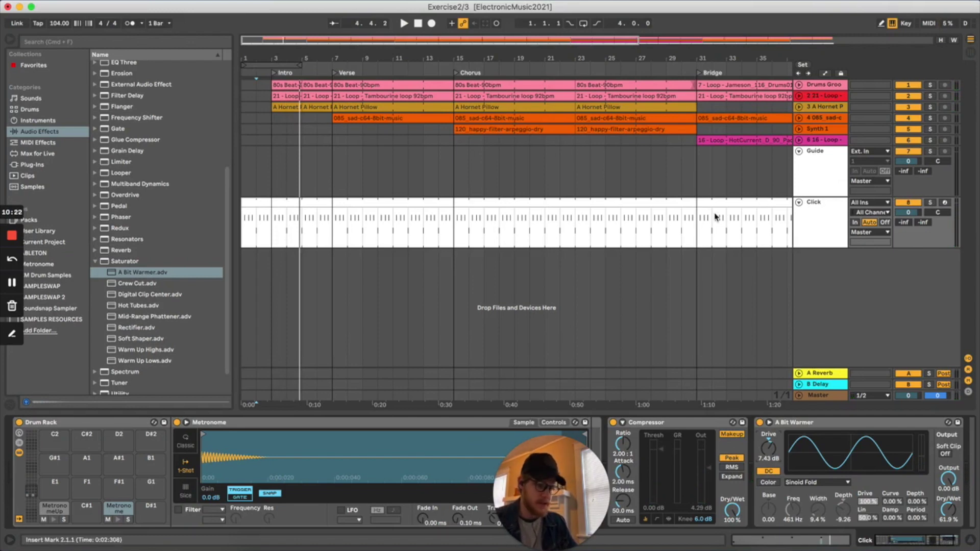
Step: Set the insert marker at bar 2 of the Guide track and open the Guide Cue Sample Pack folder in SAMPLES RESOURCES
left_click(804, 182)
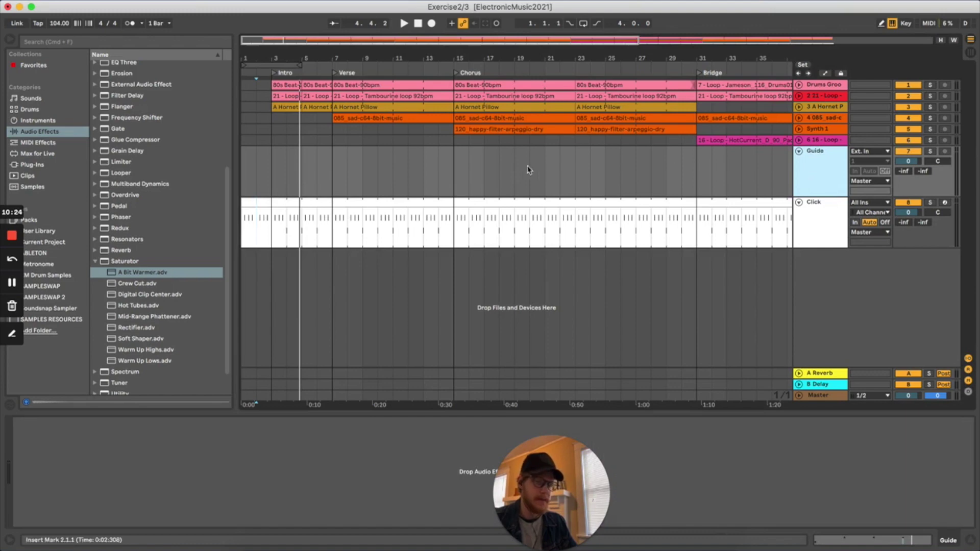
left_click(258, 174)
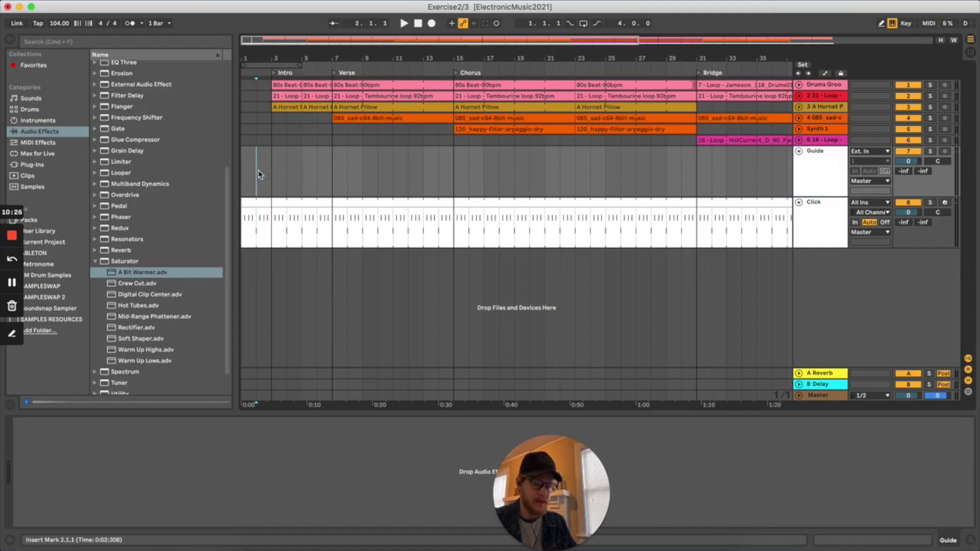
key("plus")
key("plus")
key("plus")
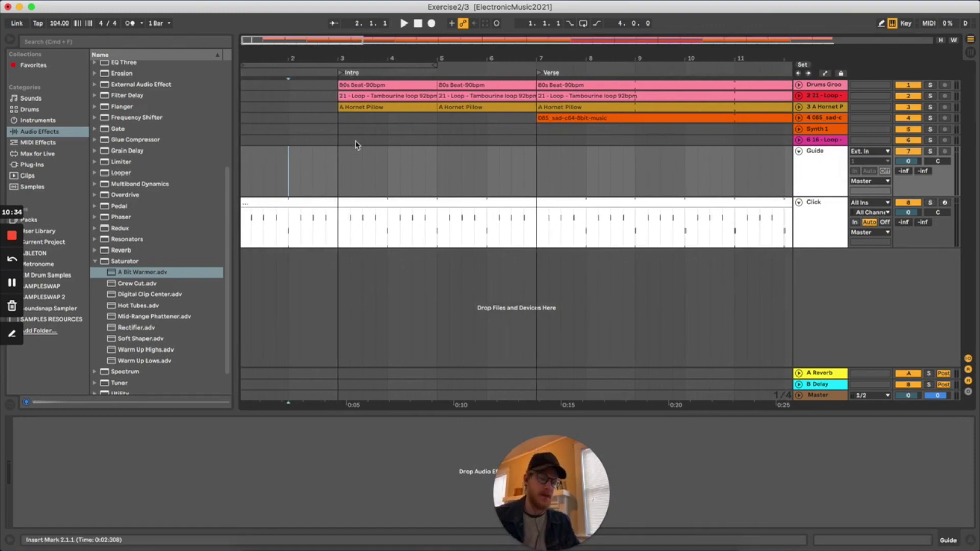
left_click(97, 262)
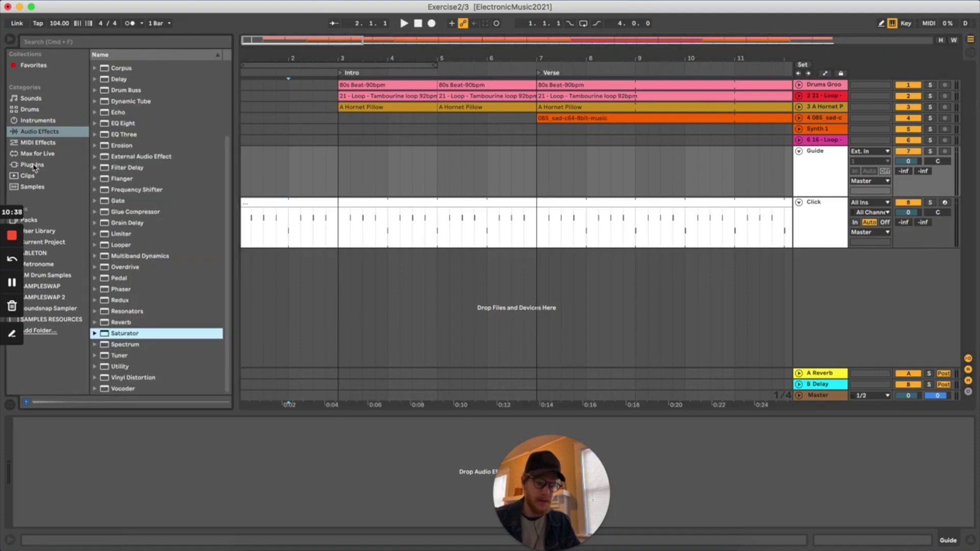
left_click(45, 319)
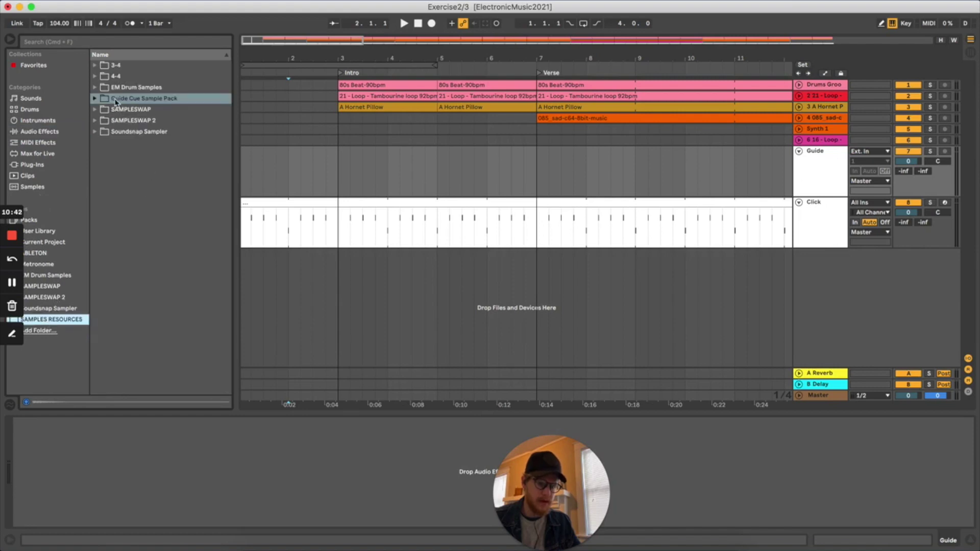
left_click(95, 98)
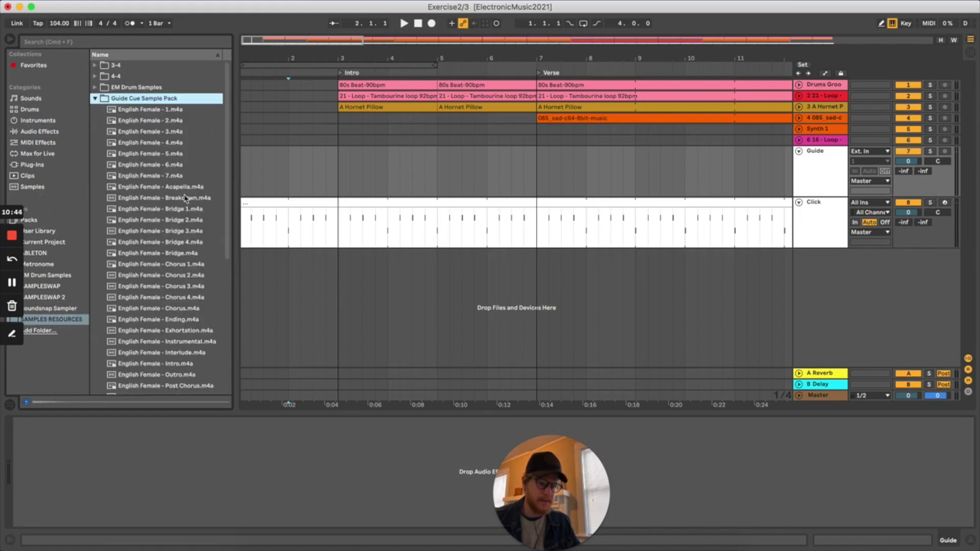
Step: Place the English Female - Intro.m4a cue on the Guide track at bar 2, one bar before the Intro
scroll(175, 314, "down", 3)
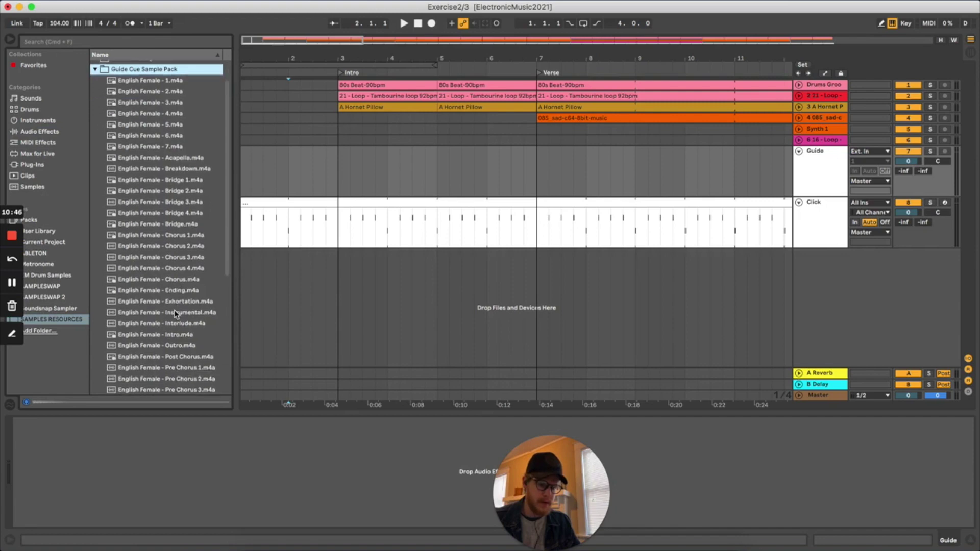
left_click(160, 335)
left_click_drag(159, 338, 293, 172)
left_click(224, 228)
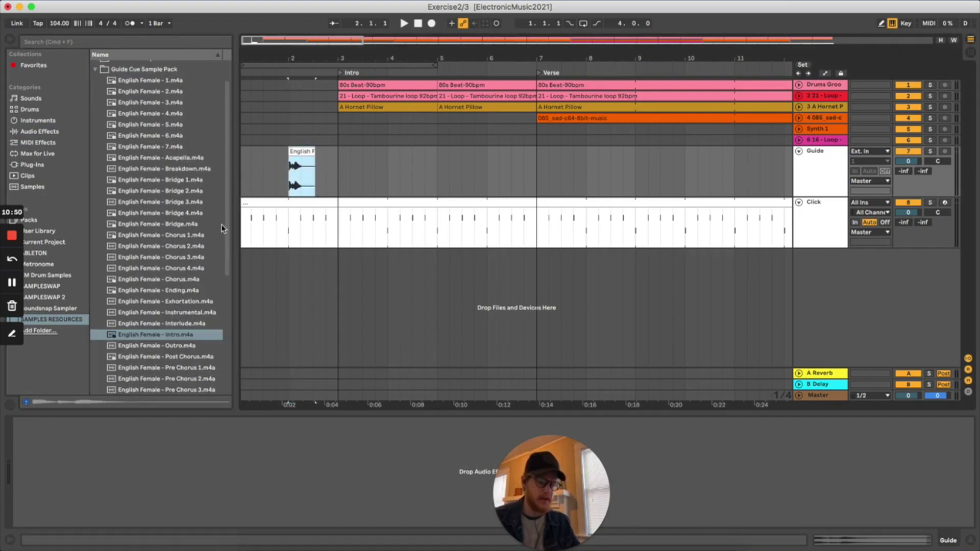
Step: Place the English Female - 2.m4a cue at 2.2.1 and the English Female - 3.m4a cue at 2.3.1 on the Guide track
left_click(141, 92)
left_click_drag(338, 113, 301, 168)
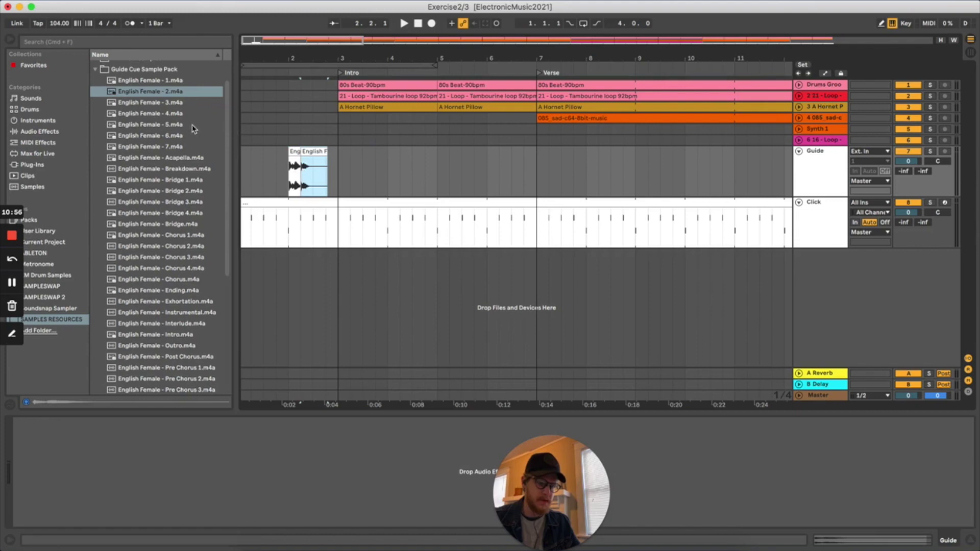
left_click(166, 106)
left_click_drag(143, 109, 313, 165)
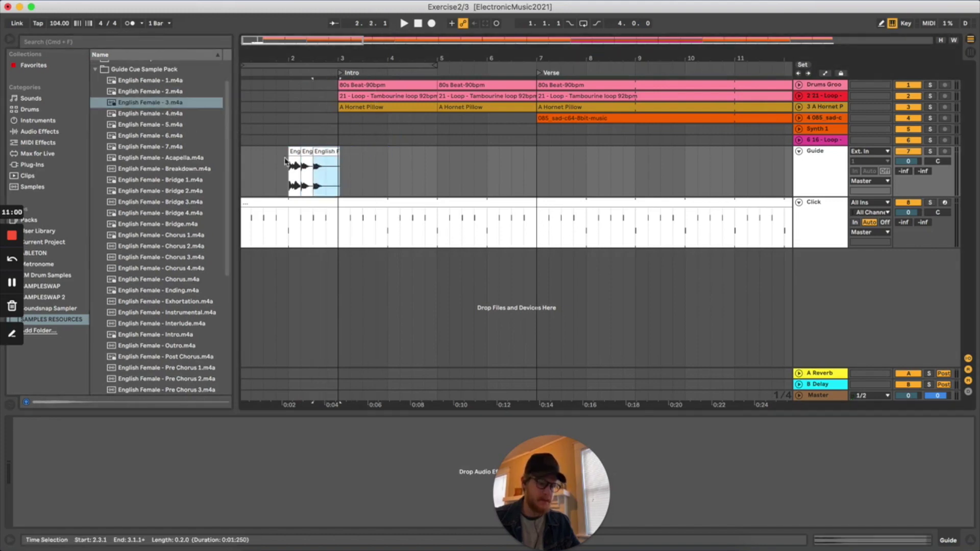
Step: Place the English Female - 4.m4a cue at 2.4.1 on the Guide track to finish the Intro count-in
left_click(150, 115)
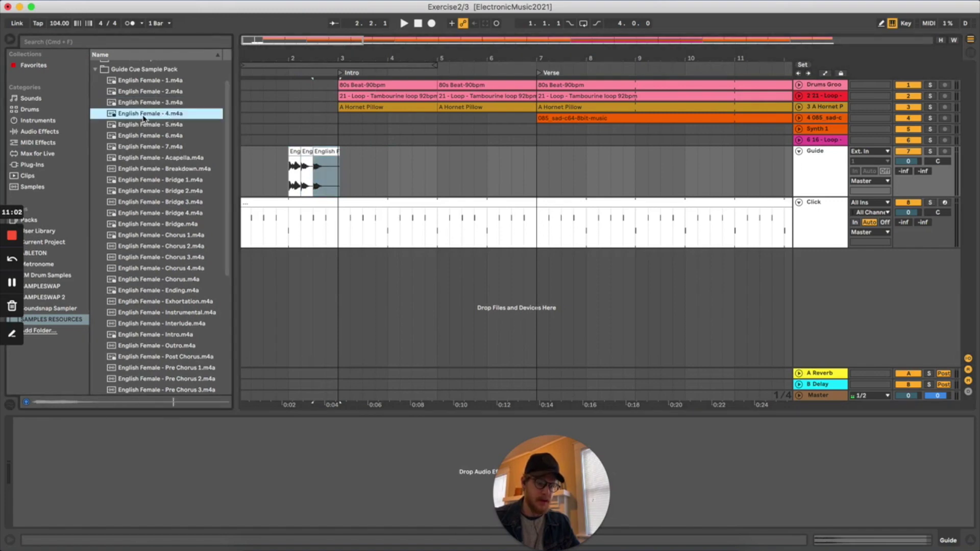
left_click_drag(159, 119, 329, 164)
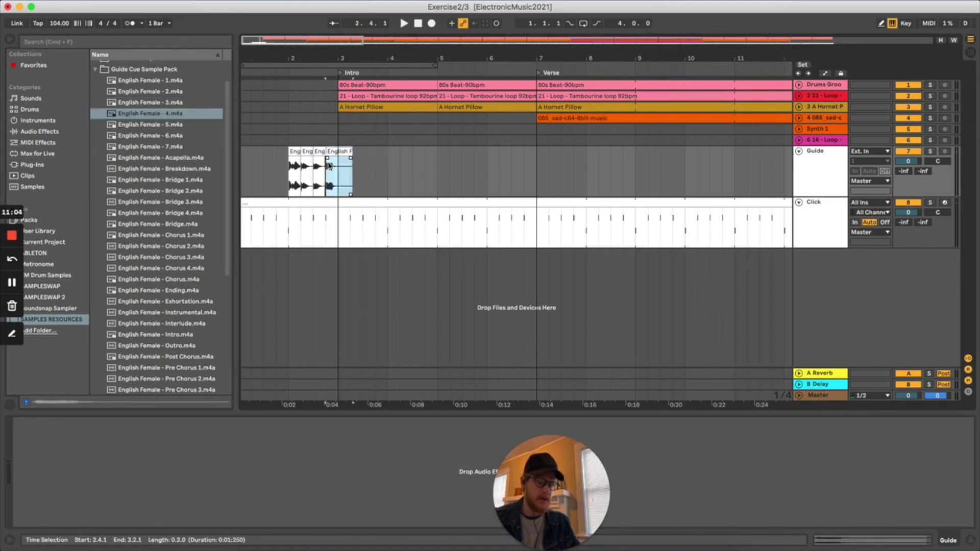
left_click(270, 177)
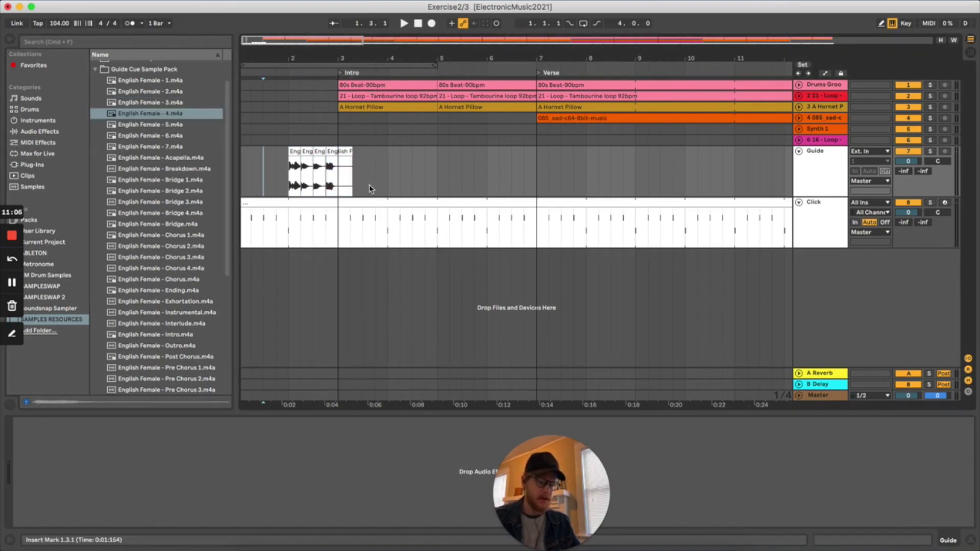
Step: Consolidate the Intro count-in clips on the Guide track into one clip spanning 1.4.1 to 3.2.1
left_click_drag(364, 182, 303, 185)
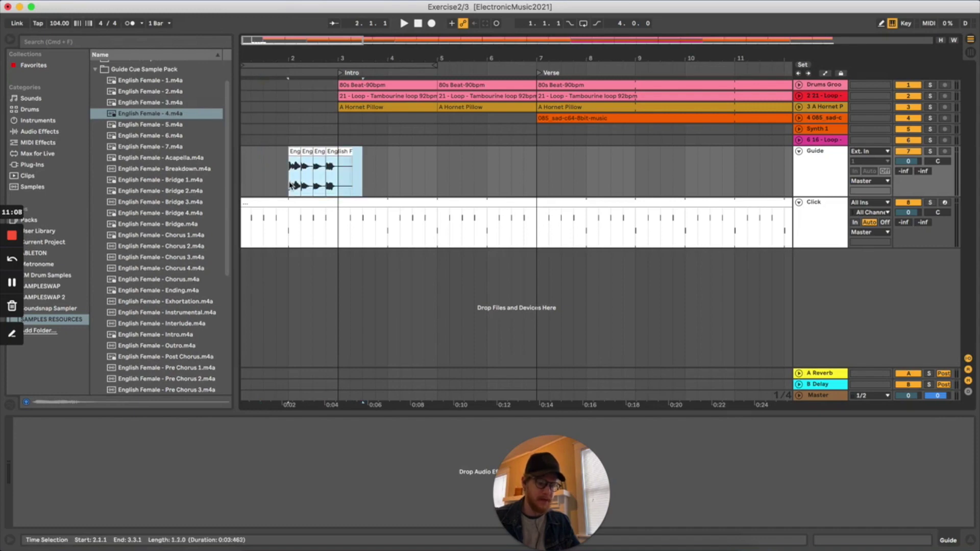
left_click(290, 184)
left_click_drag(280, 177, 357, 179)
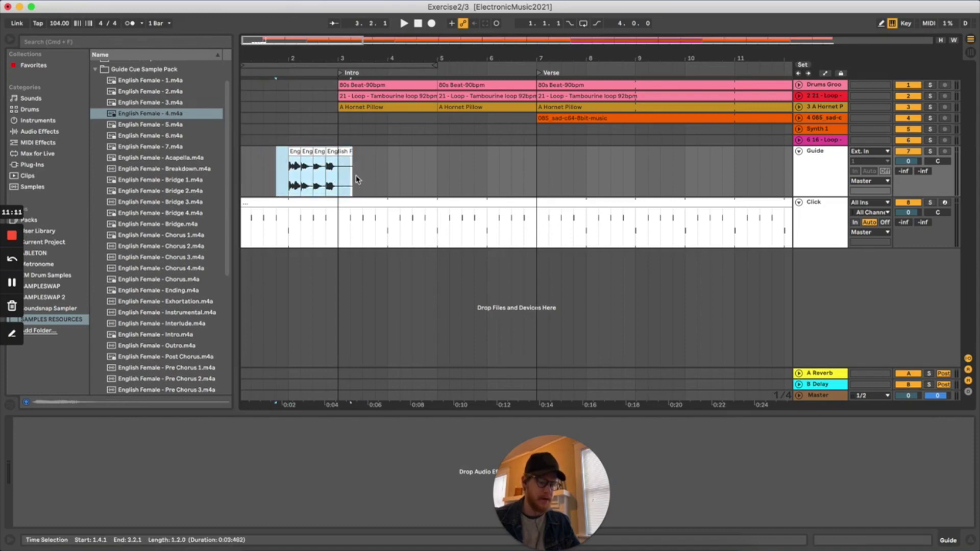
right_click(325, 181)
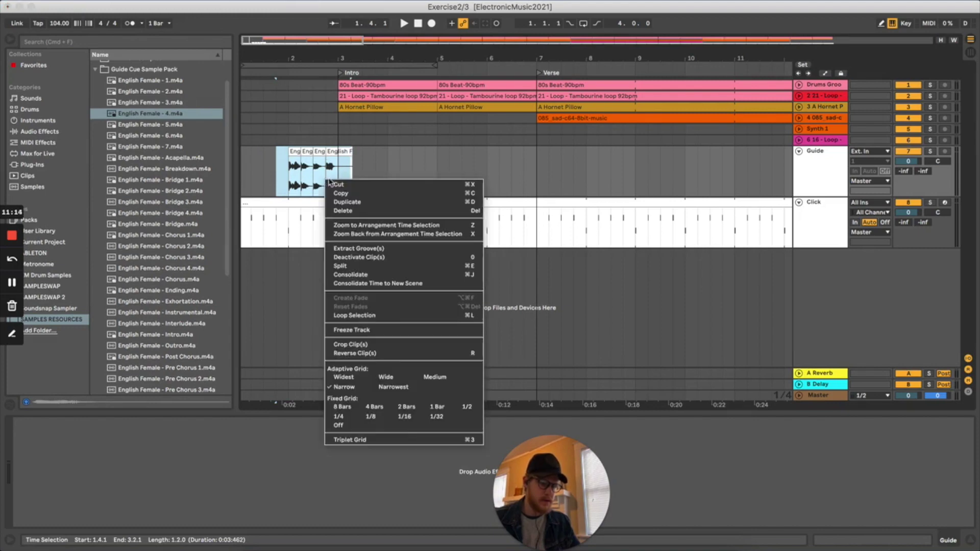
left_click(358, 276)
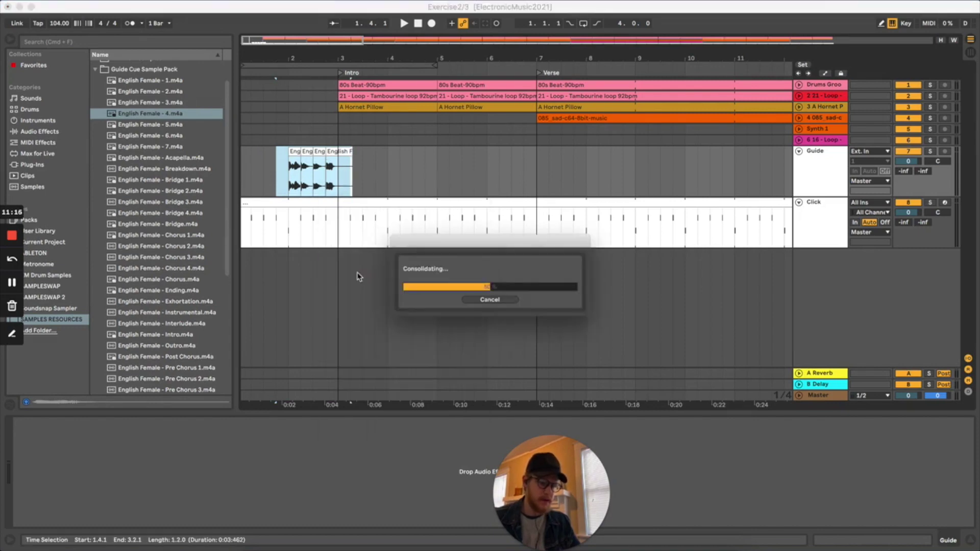
Step: Play the song from 1.3.1 to audition the consolidated Intro count-in against the click, then stop playback
left_click(271, 174)
key("space")
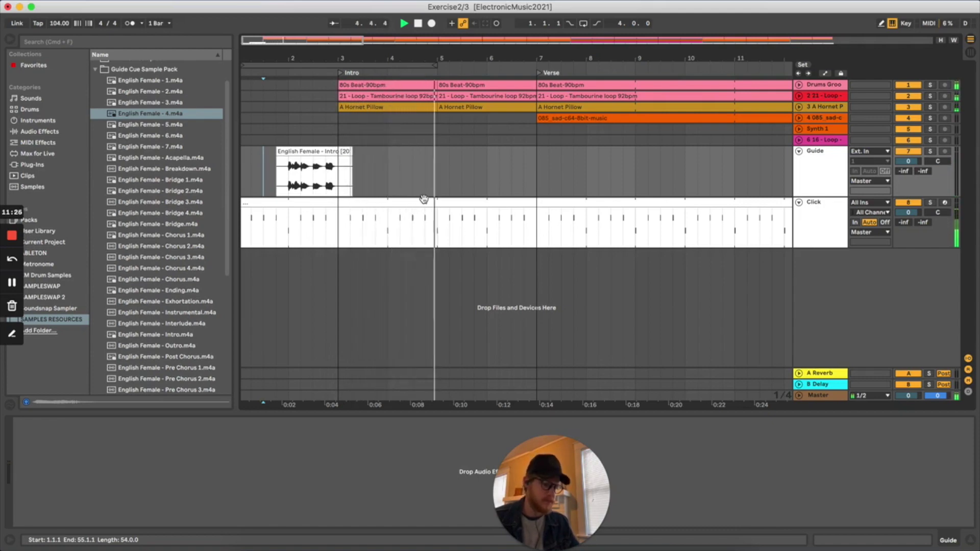
key("space")
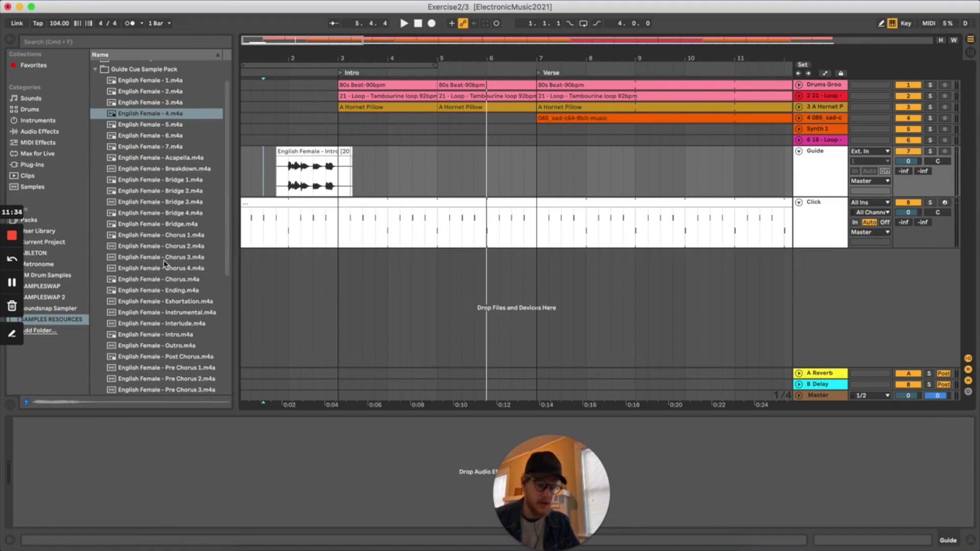
Step: Place the English Female - Verse.m4a cue on the Guide track at bar 6, one bar before the Verse
scroll(165, 263, "down", 6)
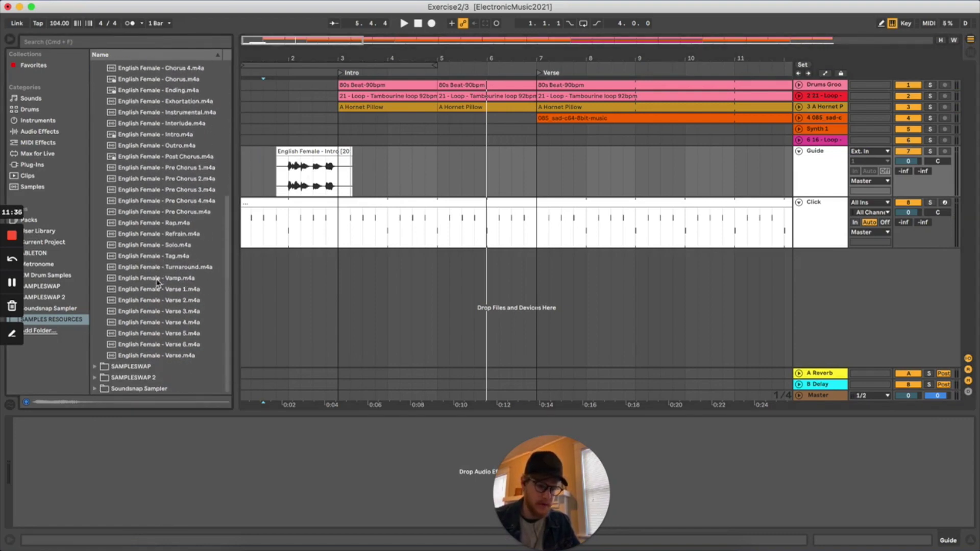
left_click(146, 356)
left_click_drag(147, 357, 491, 165)
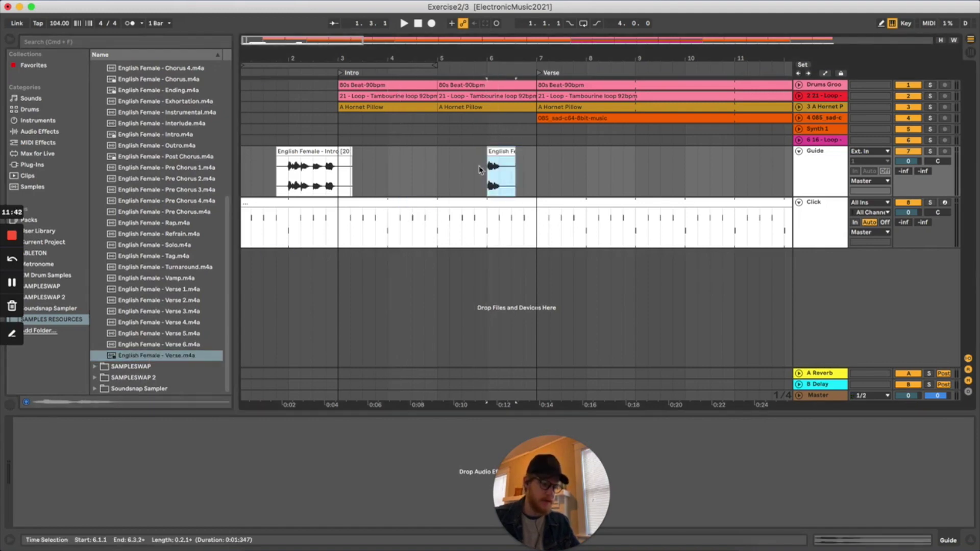
Step: Place the English Female 2, 3 and 4 cues at 6.2.1, 6.3.1 and 6.4.1 on the Guide track
scroll(107, 202, "up", 10)
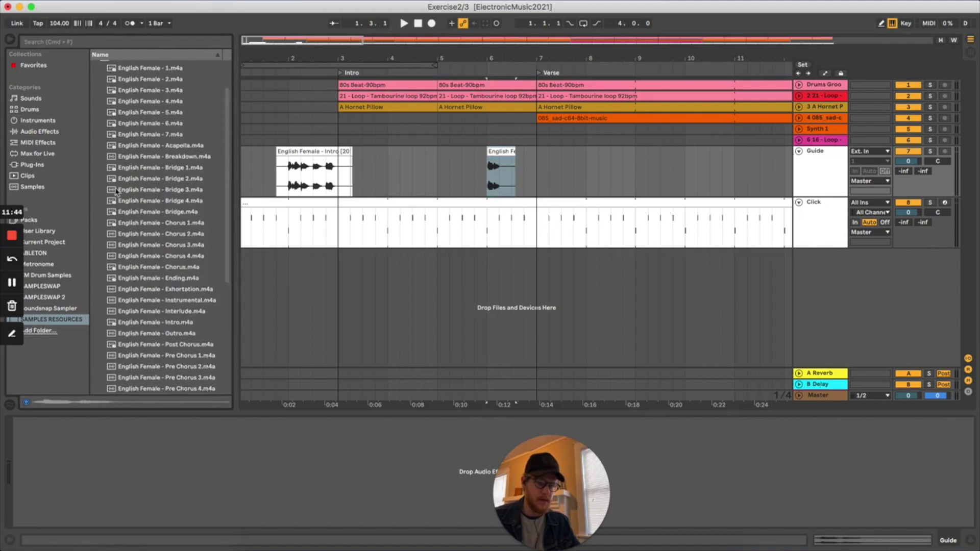
scroll(146, 129, "up", 3)
left_click(151, 123)
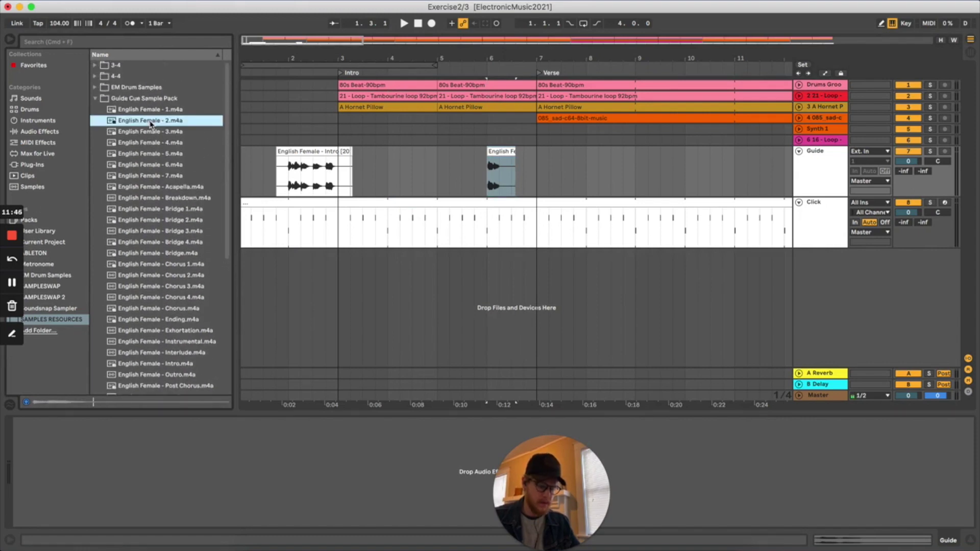
left_click_drag(151, 124, 504, 172)
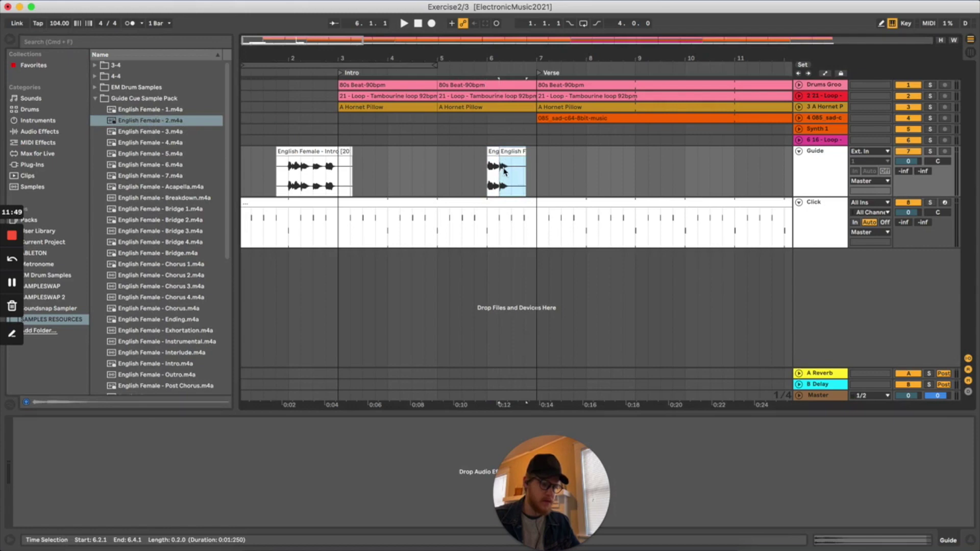
left_click(155, 133)
left_click_drag(156, 135, 510, 163)
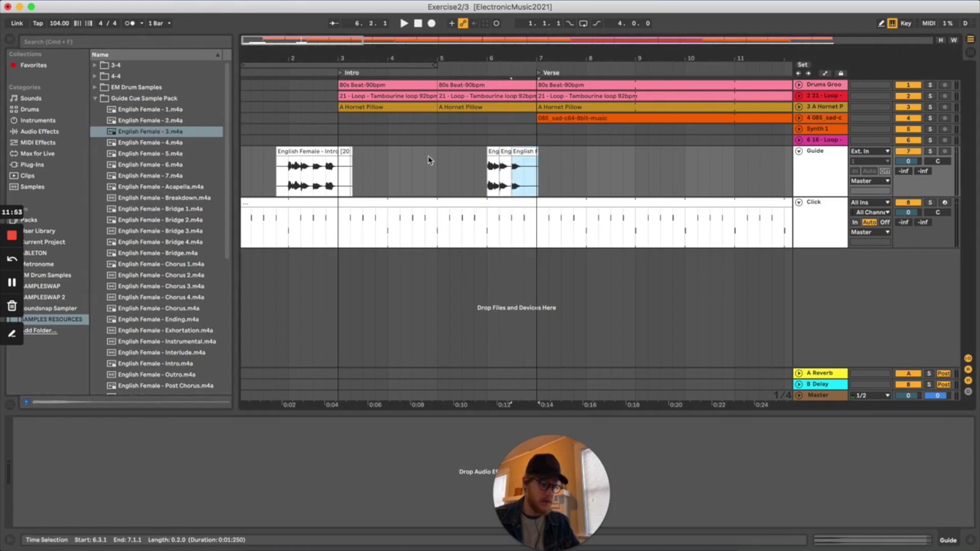
left_click(139, 143)
left_click_drag(139, 147, 523, 161)
Step: Play the song from 5.4.1 to audition the Verse count-in, then stop playback
left_click(471, 180)
key("space")
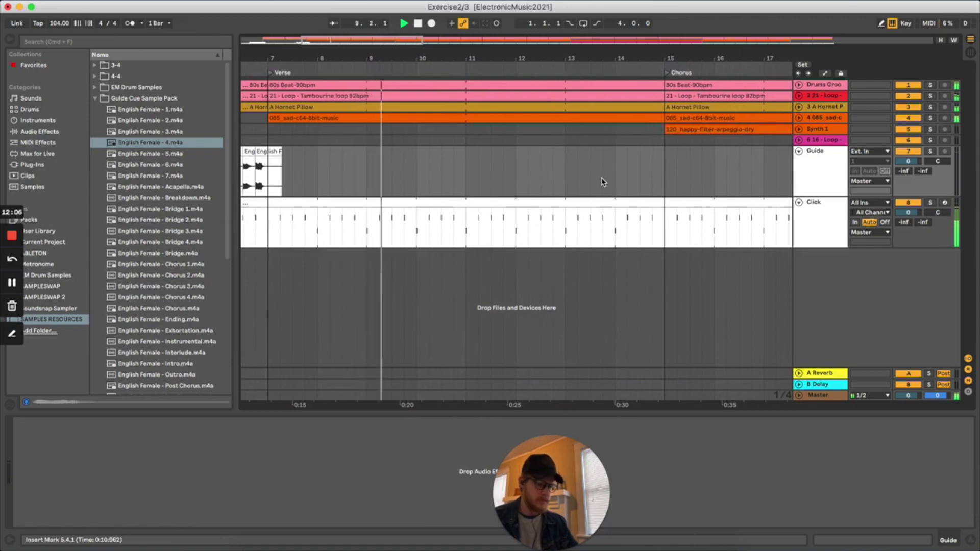
scroll(602, 181, "down", 3)
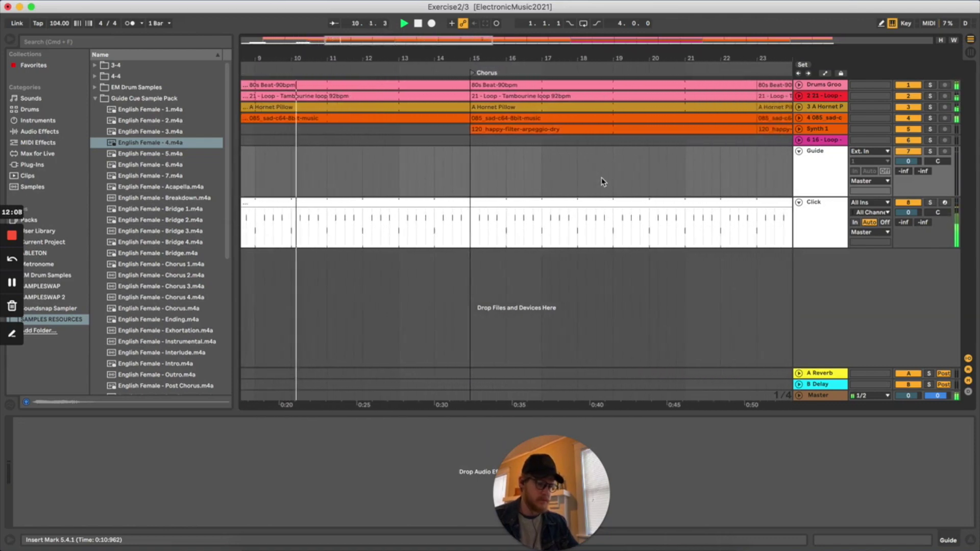
key("space")
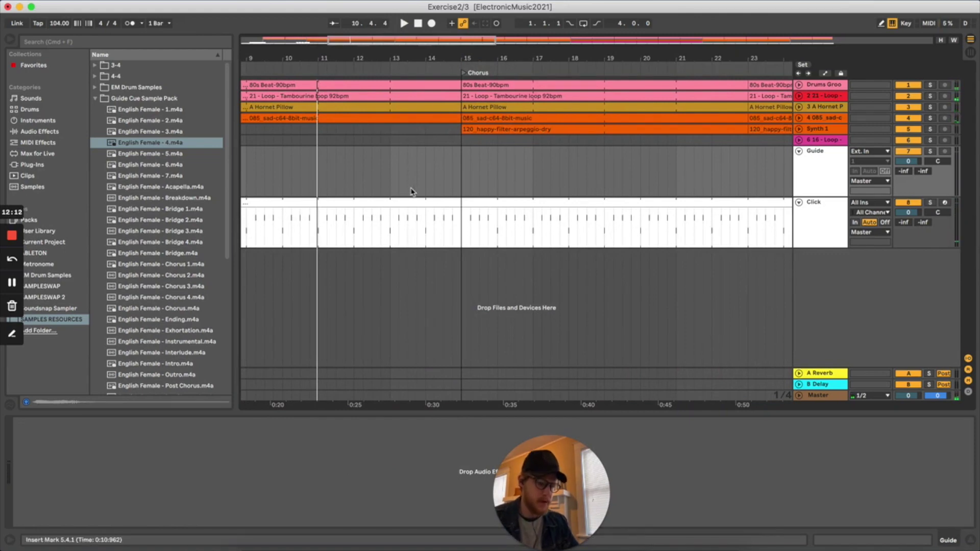
Step: Place the English Female - Chorus.m4a cue on the Guide track at bar 14, one bar before the Chorus
scroll(144, 193, "down", 2)
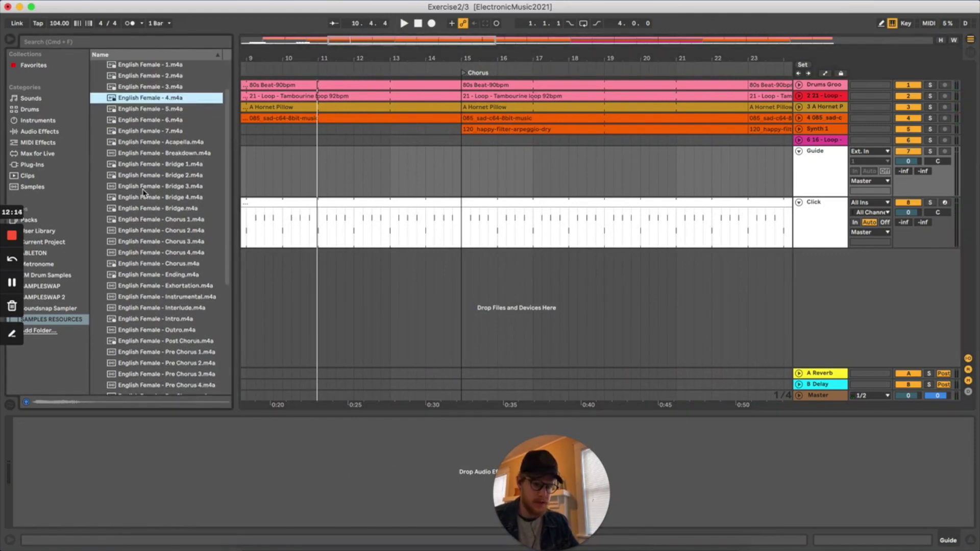
left_click(159, 265)
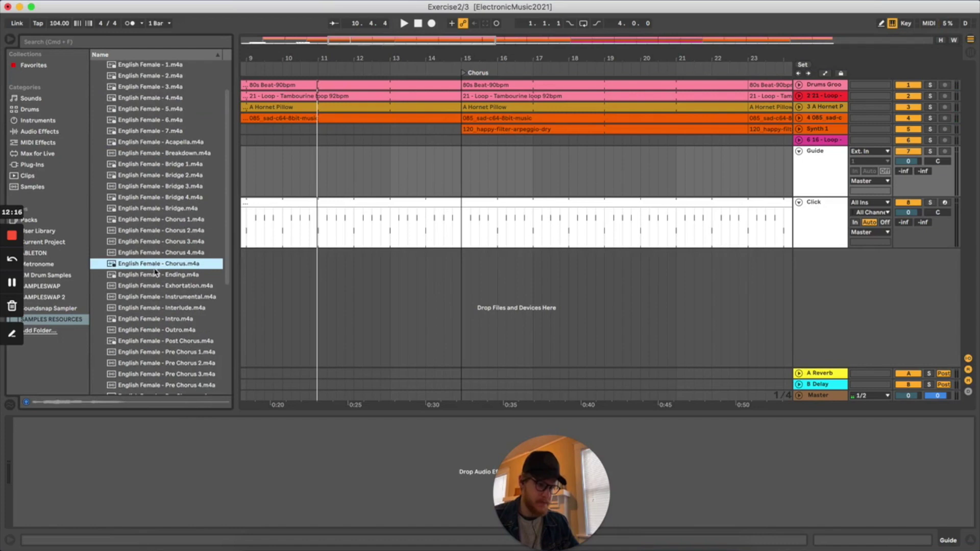
left_click_drag(152, 271, 429, 177)
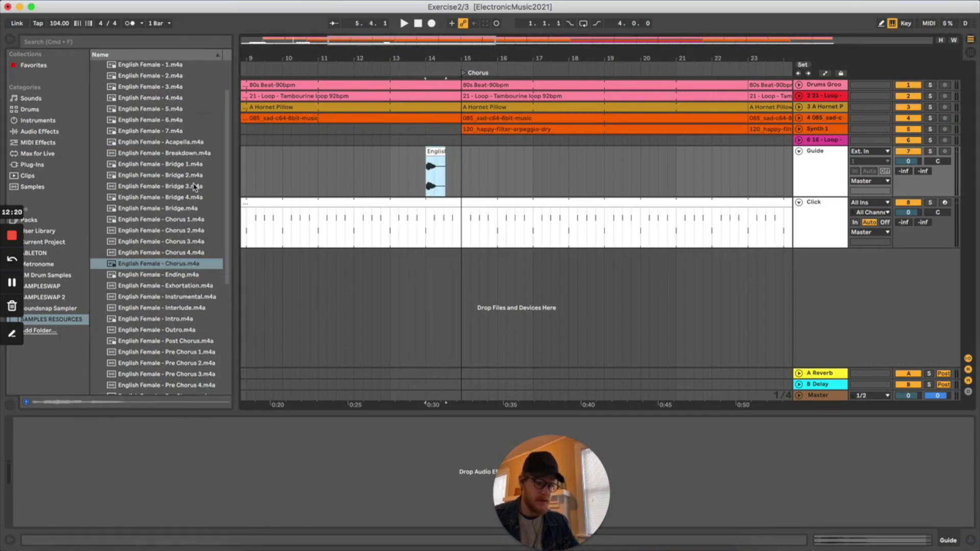
Step: Place the English Female 2, 3 and 4 cues at 14.2.1, 14.3.1 and 14.4.1 on the Guide track
left_click(155, 77)
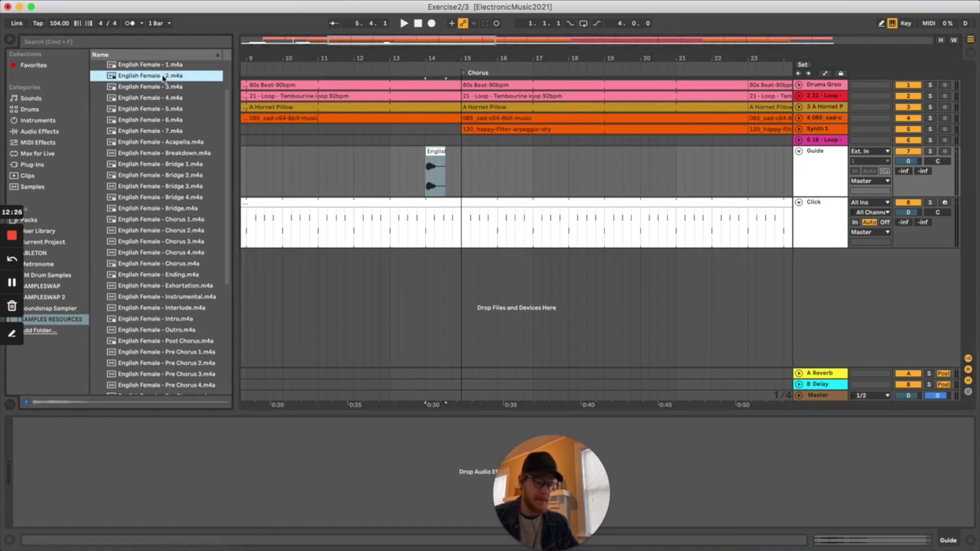
left_click_drag(161, 78, 435, 170)
left_click(174, 89)
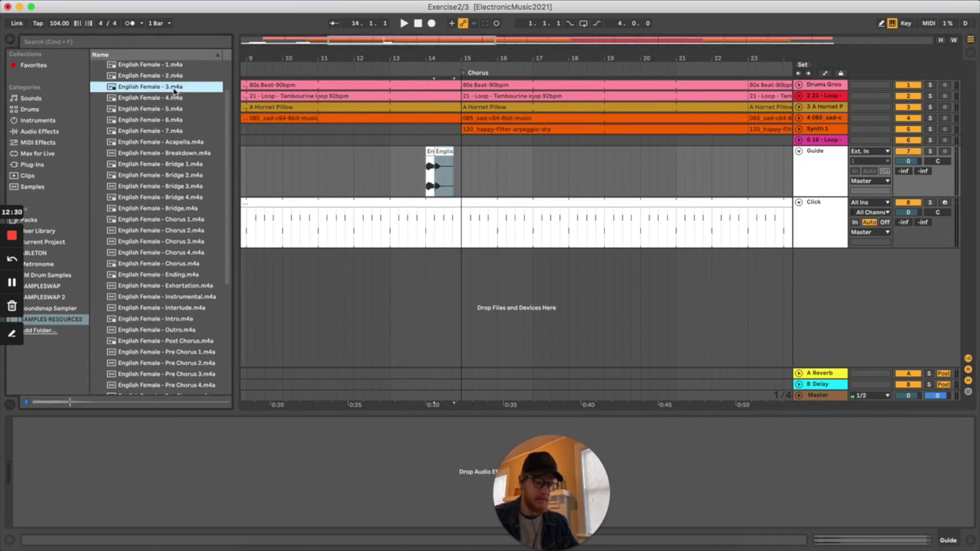
left_click_drag(160, 90, 446, 171)
left_click(172, 99)
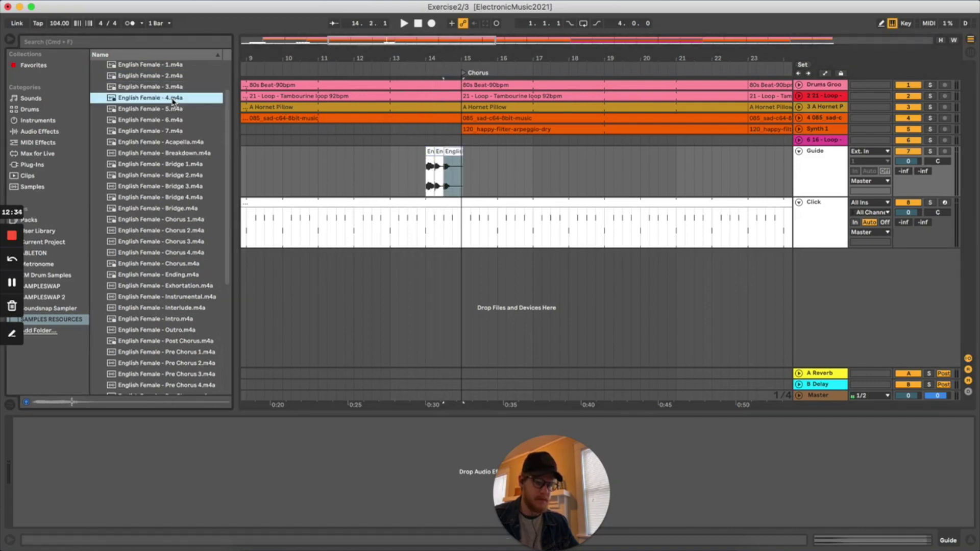
left_click_drag(172, 101, 456, 169)
Step: Play the song from 13.3.1 to audition the Chorus count-in and look ahead to the Bridge
left_click(411, 178)
key("space")
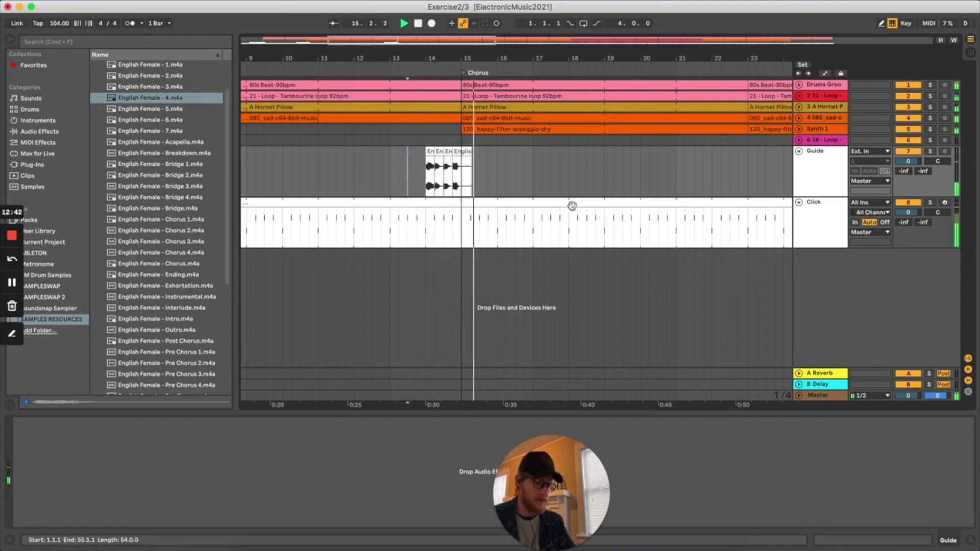
scroll(625, 171, "right", 10)
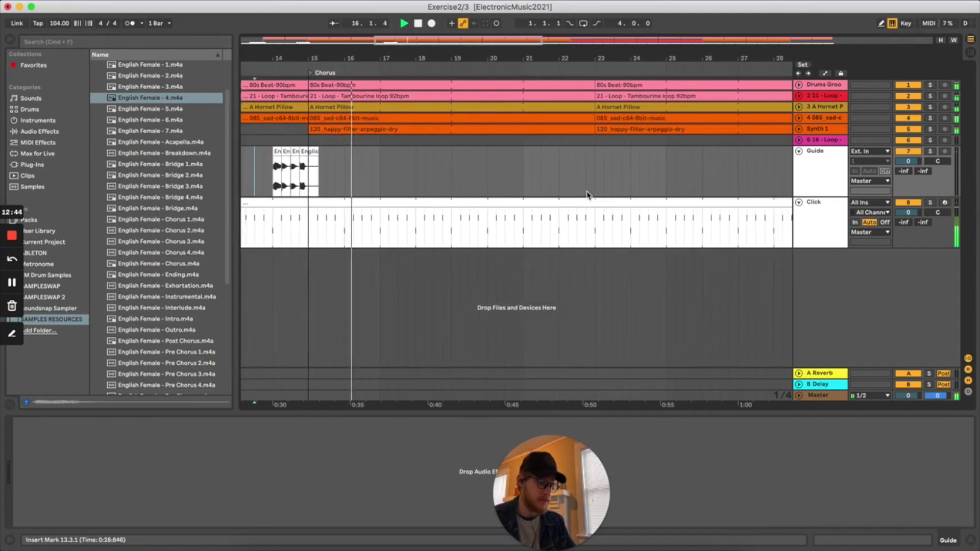
scroll(625, 171, "right", 3)
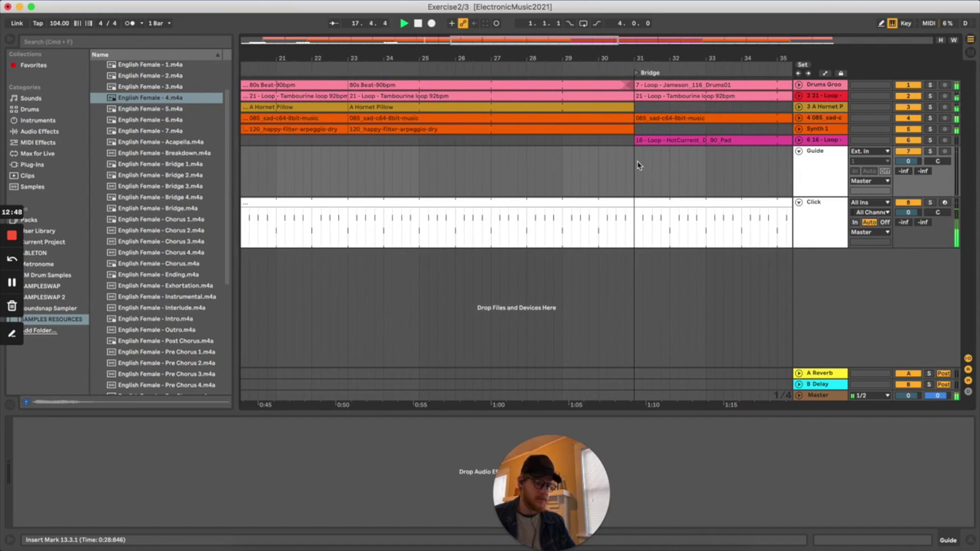
scroll(528, 168, "left", 5)
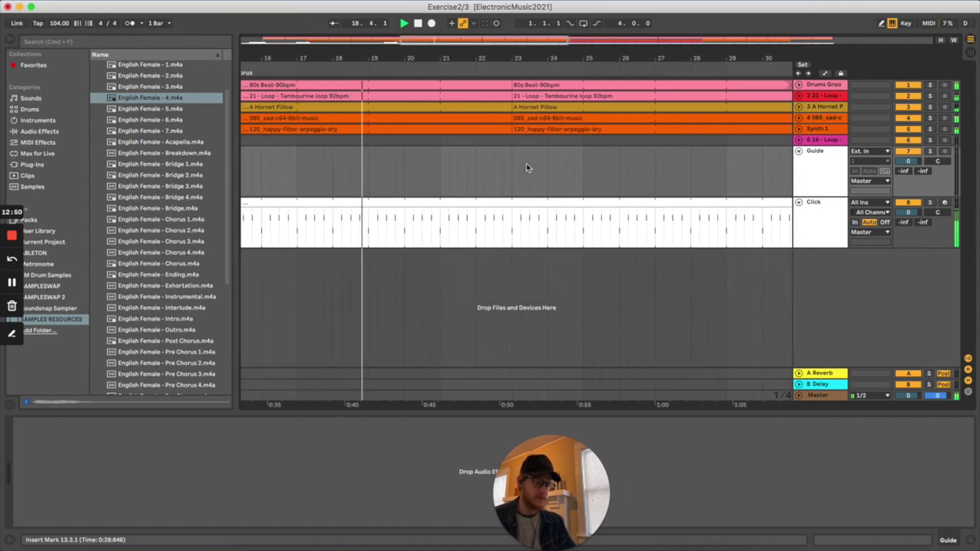
Step: Place the English Female - Bridge.m4a cue on the Guide track at bar 30, one bar before the Bridge
scroll(632, 180, "right", 3)
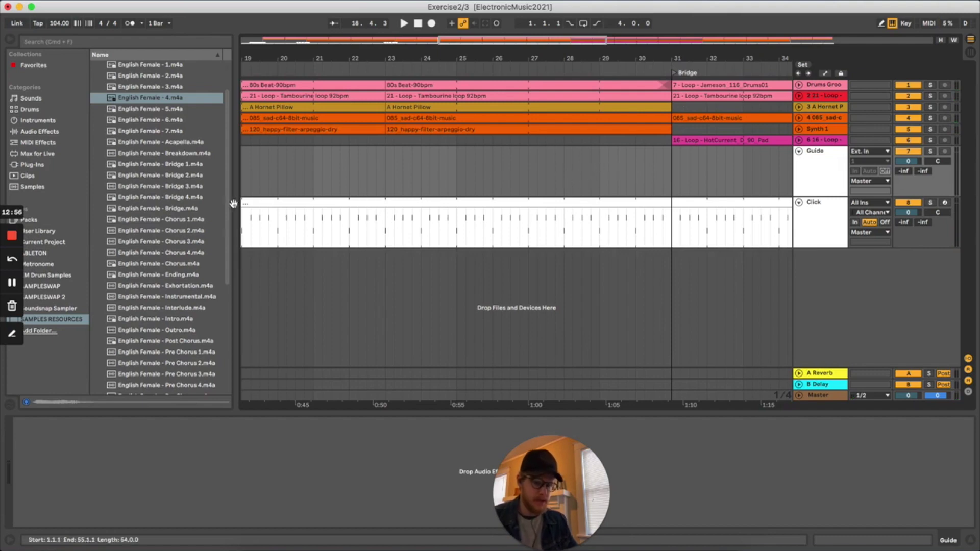
left_click(158, 210)
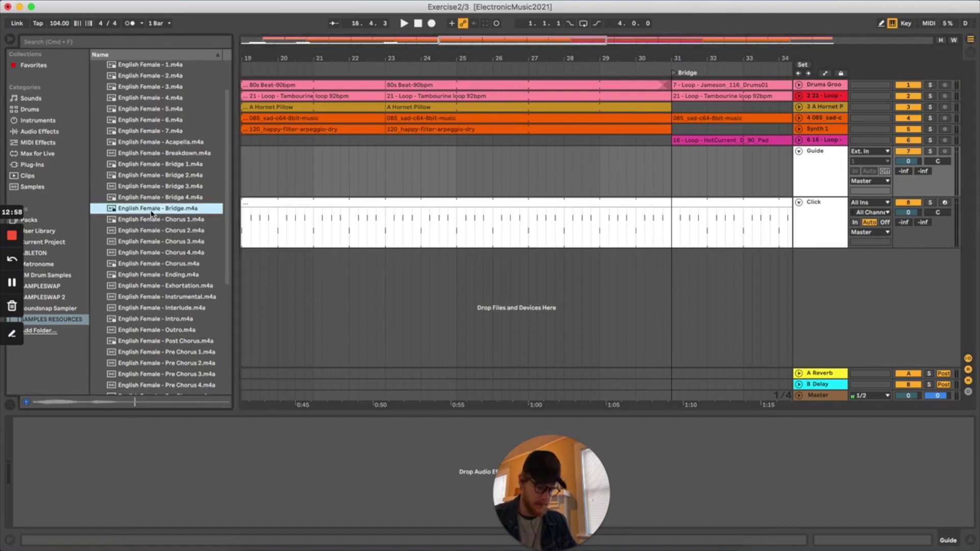
left_click_drag(151, 213, 637, 163)
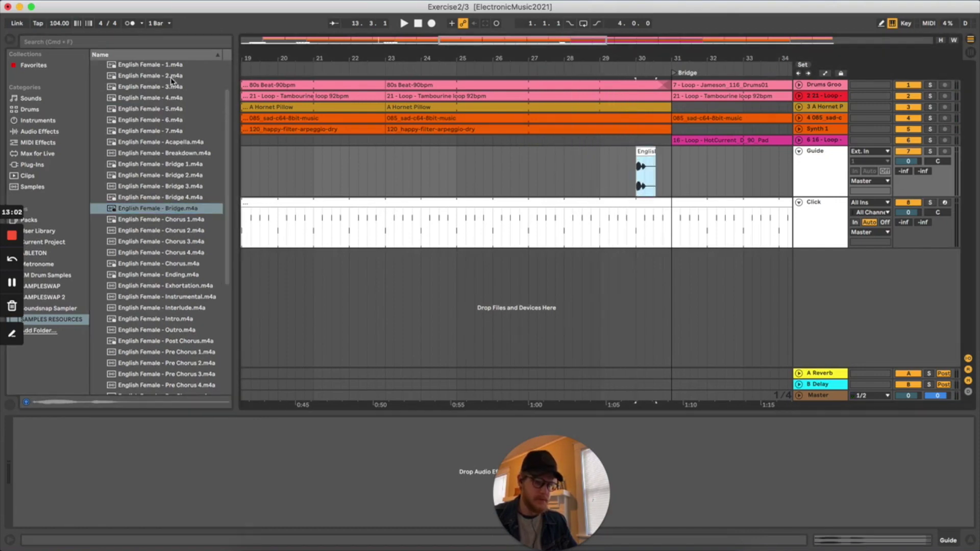
Step: Copy the English Female 2, 3 and 4 cues from before the Chorus to 30.2.1 on the Guide track, directly after the Bridge cue
scroll(300, 164, "left", 5)
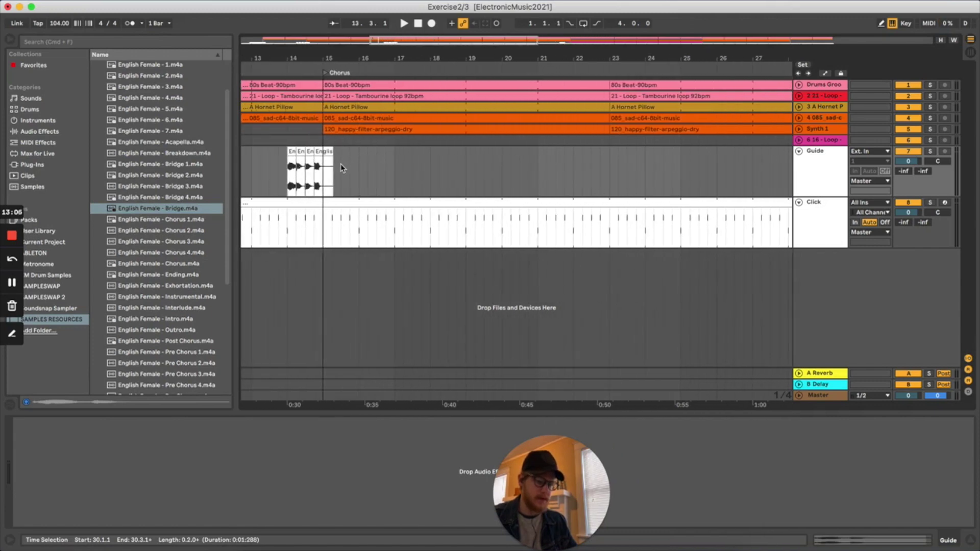
left_click_drag(341, 170, 320, 172)
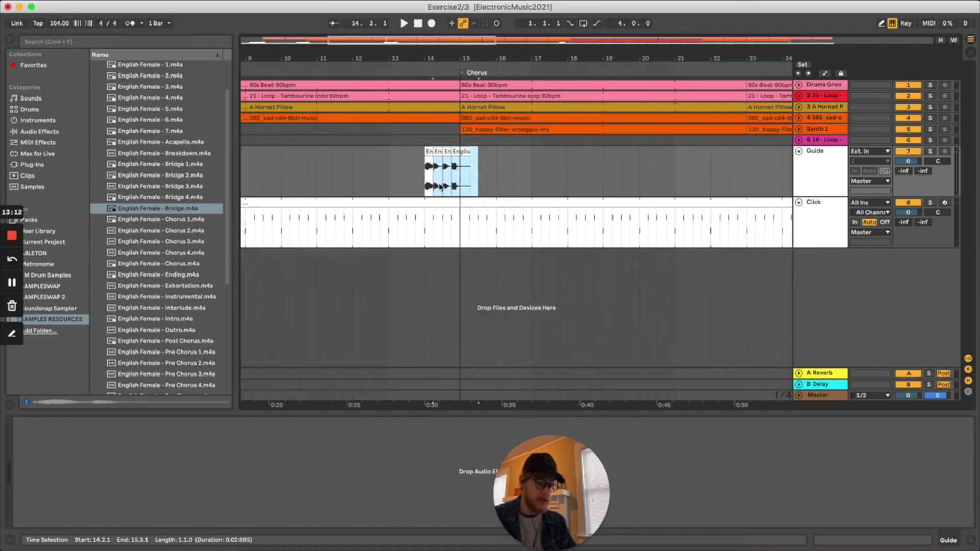
scroll(439, 188, "right", 10)
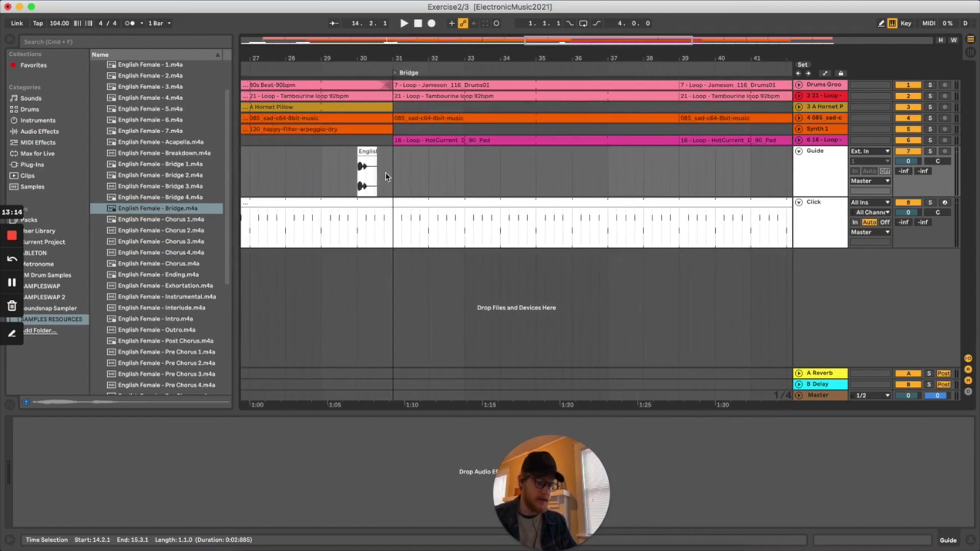
left_click(402, 175)
key("super+v")
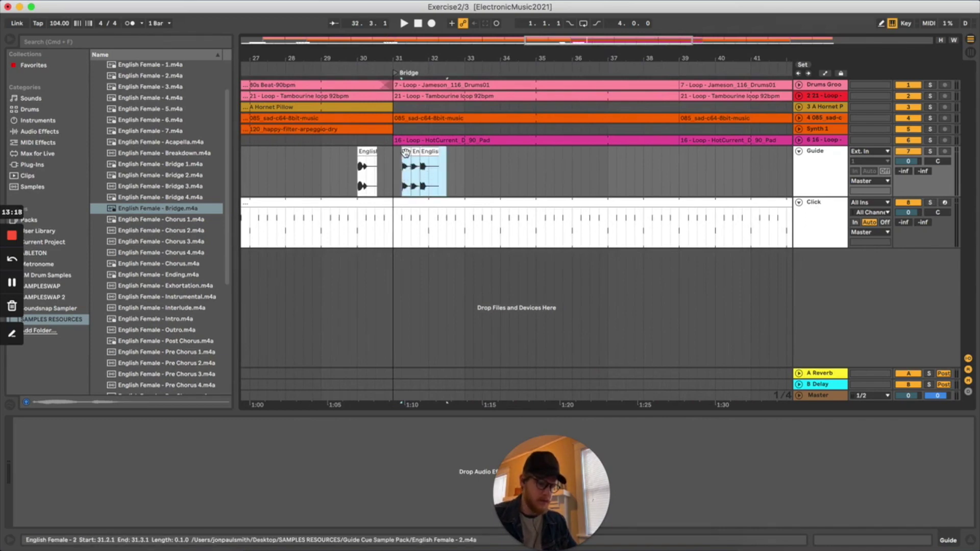
left_click_drag(406, 152, 370, 153)
Step: Play the song from 29.3.1 to audition the Bridge count-in and look ahead to the Final Chorus
left_click(344, 171)
key("space")
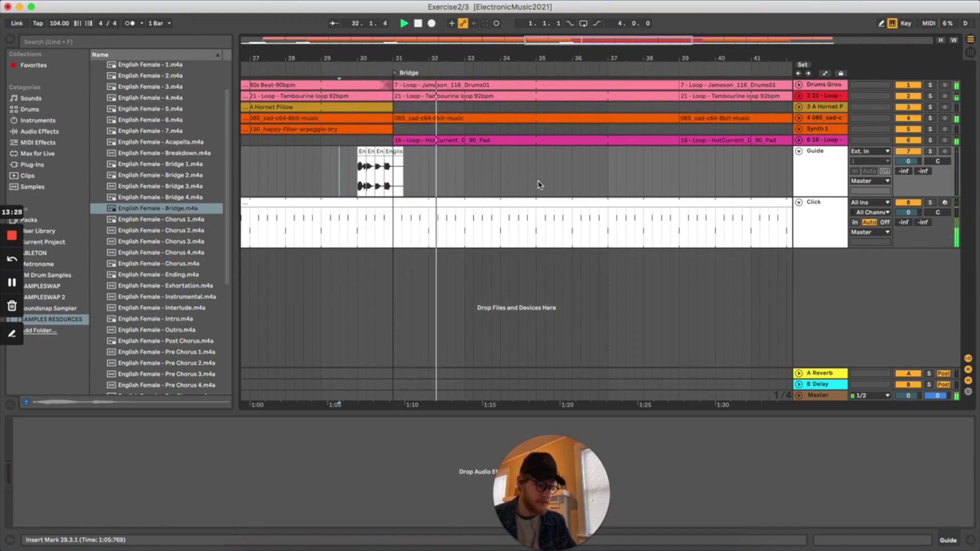
scroll(540, 185, "right", 5)
scroll(540, 184, "right", 1)
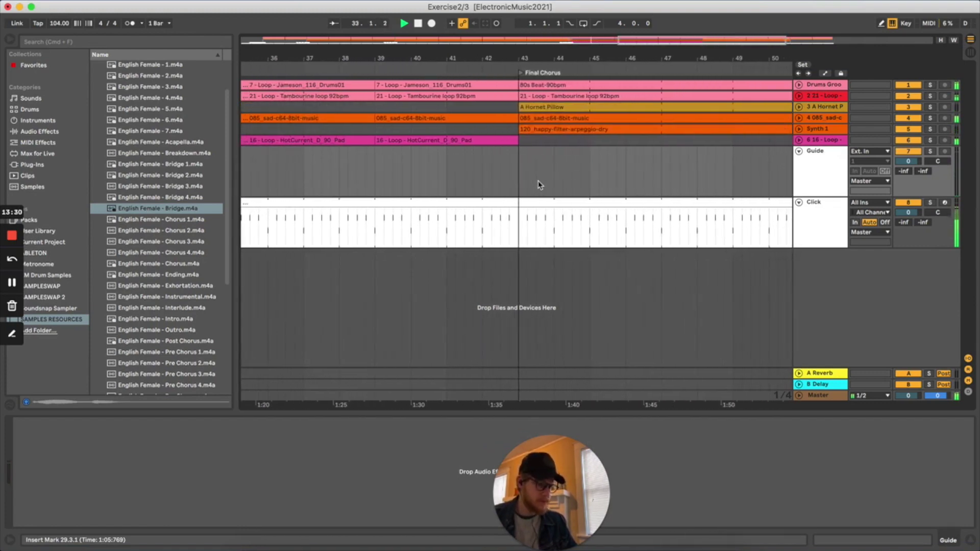
scroll(540, 184, "down", 5)
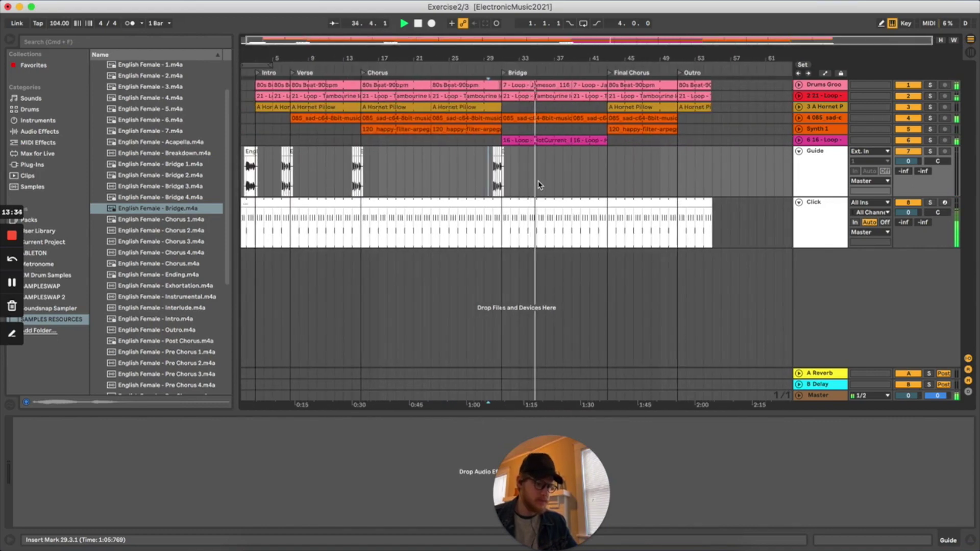
scroll(572, 186, "up", 4)
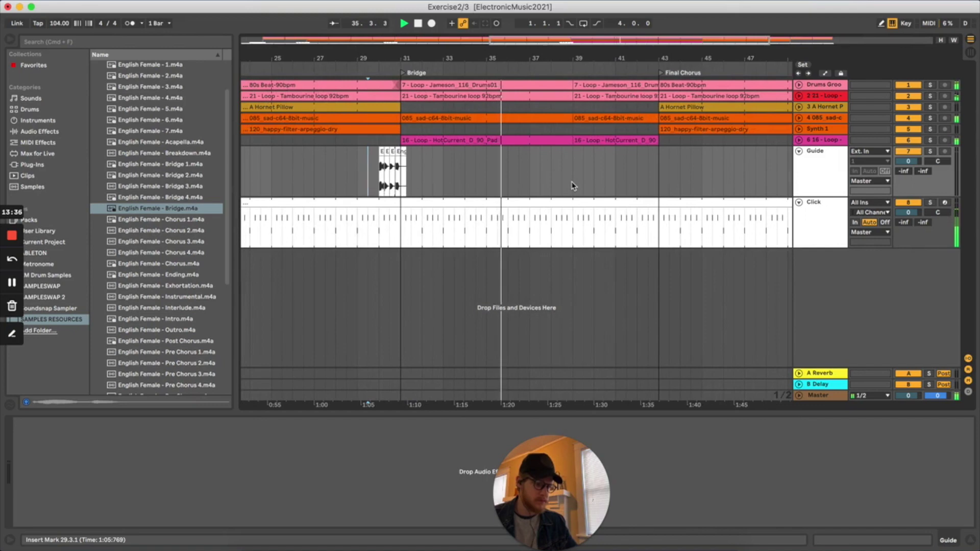
scroll(572, 186, "right", 1)
scroll(573, 185, "right", 2)
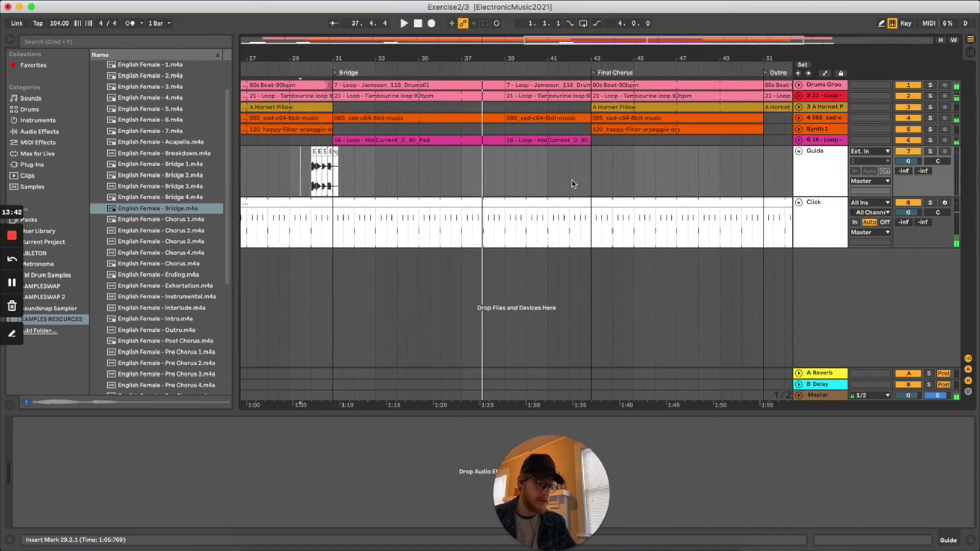
scroll(572, 172, "up", 3)
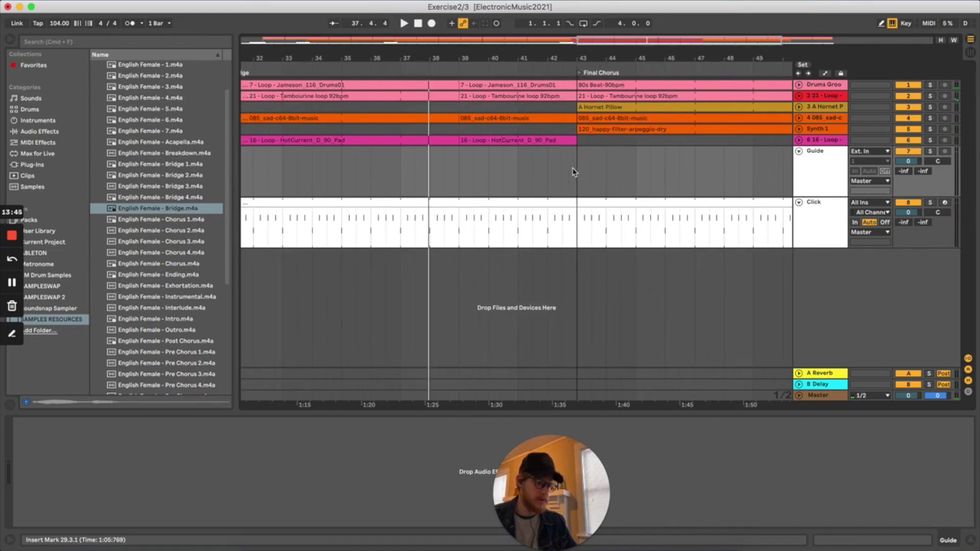
Step: Copy the complete Chorus count-in from 14.1.1 to 15.3.1 on the Guide track and paste it at 42.1.1, one bar before the Final Chorus
scroll(259, 195, "left", 3)
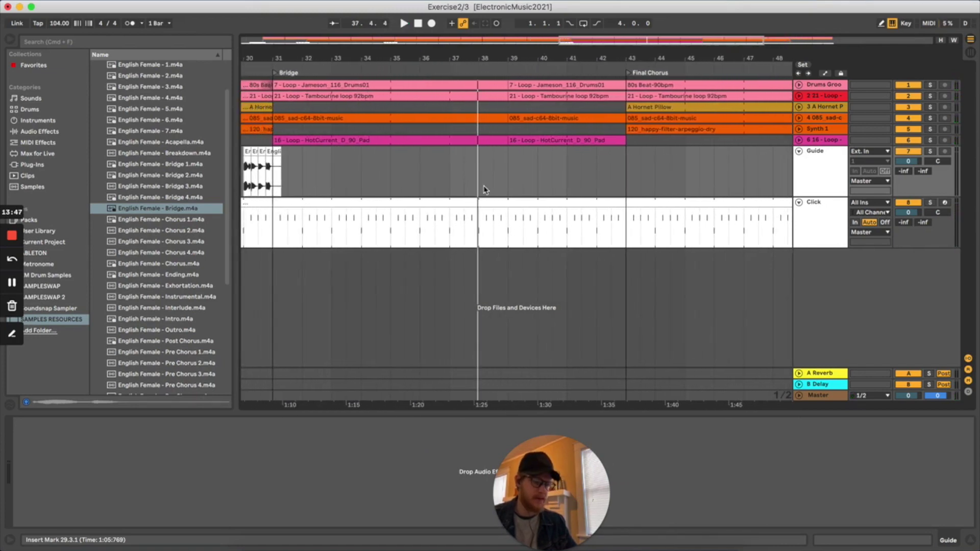
scroll(350, 199, "left", 20)
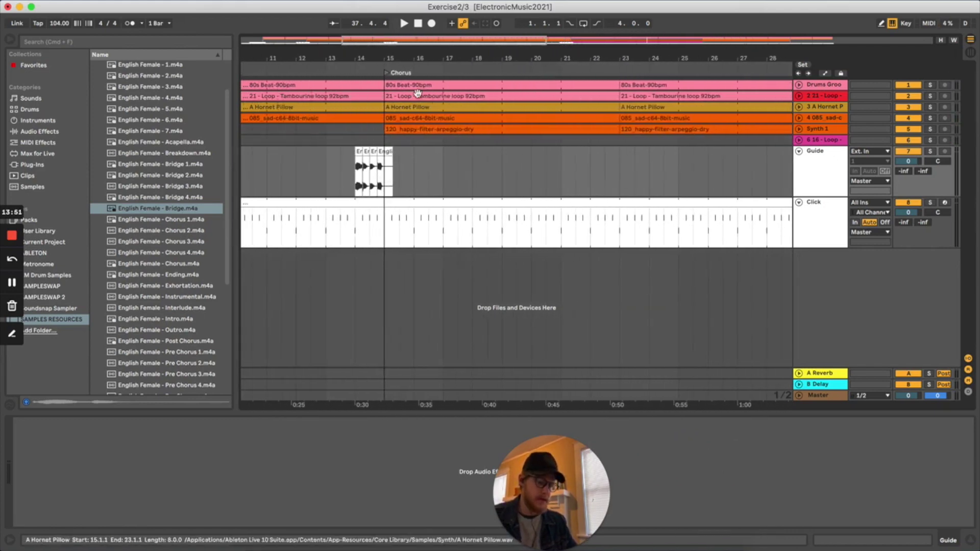
left_click(400, 167)
left_click_drag(400, 166, 338, 170)
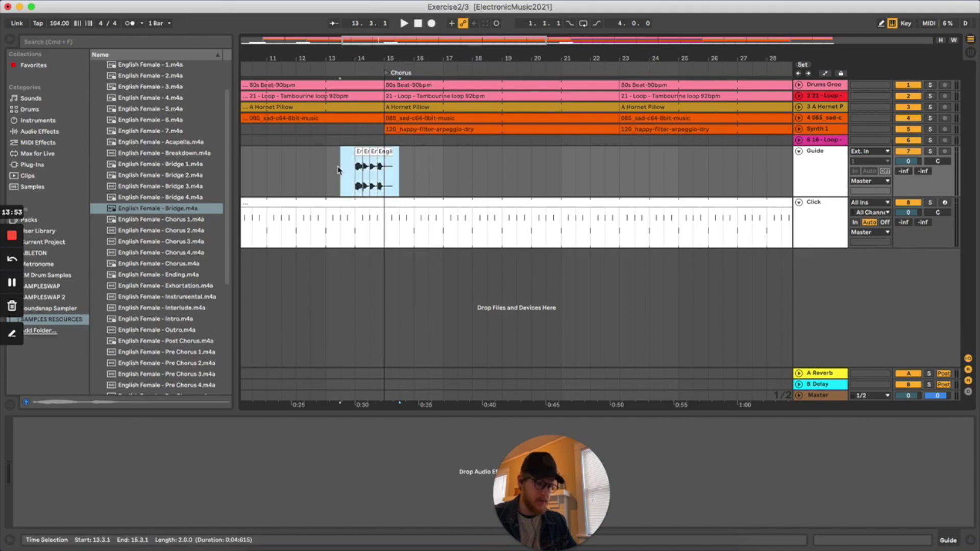
left_click(400, 169)
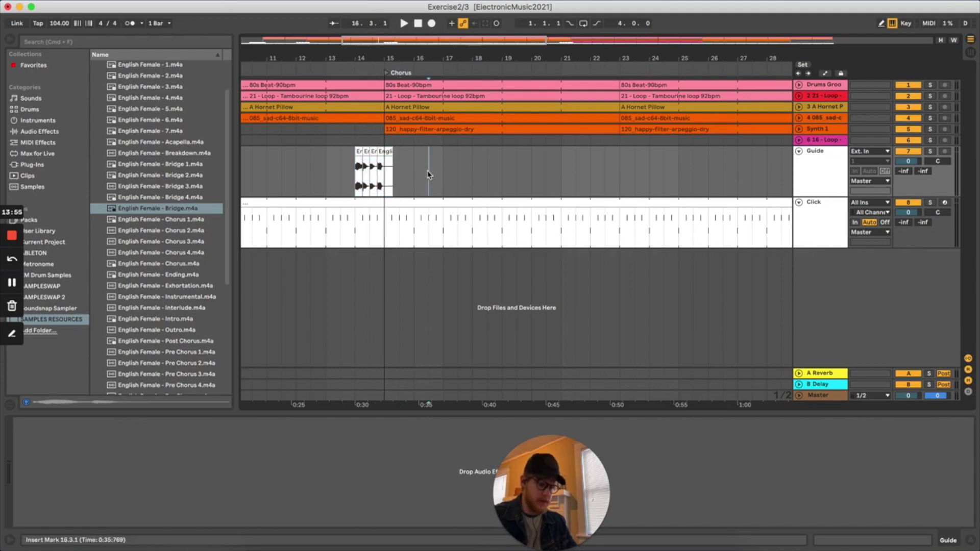
left_click(354, 181, "shift")
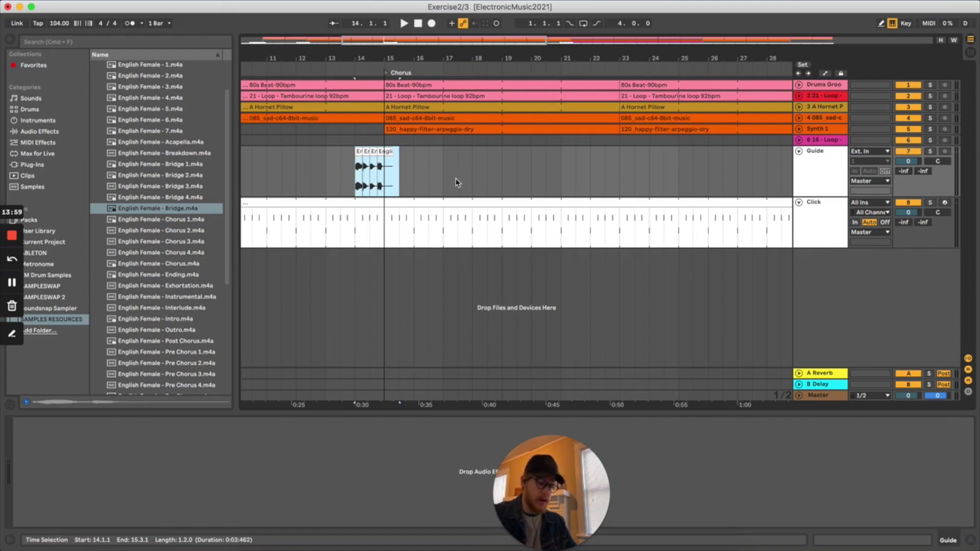
scroll(463, 180, "right", 15)
scroll(647, 153, "right", 2)
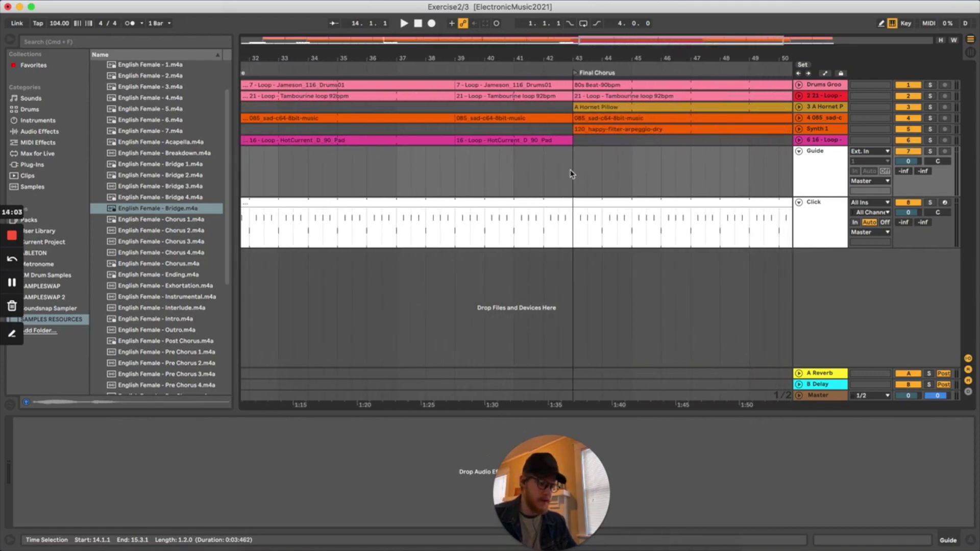
left_click(546, 176)
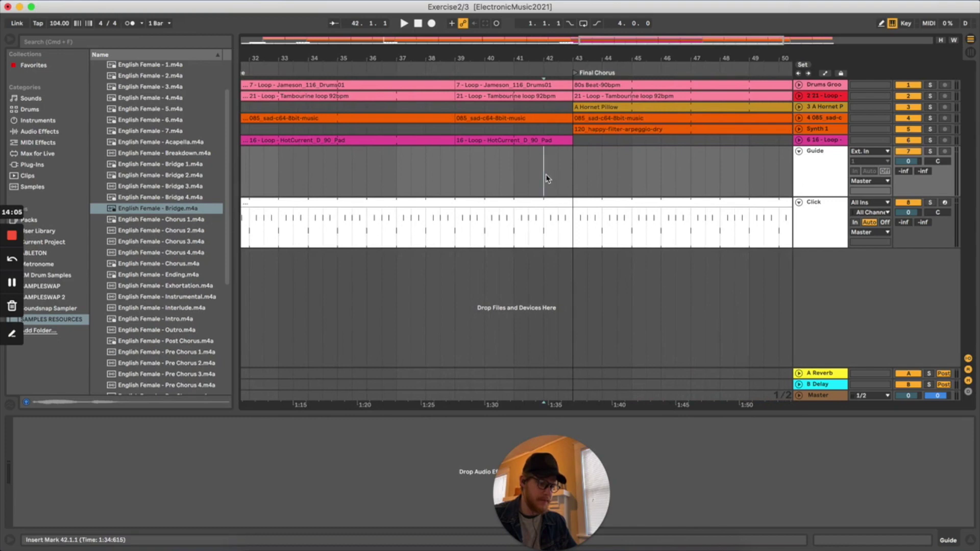
key("super+v")
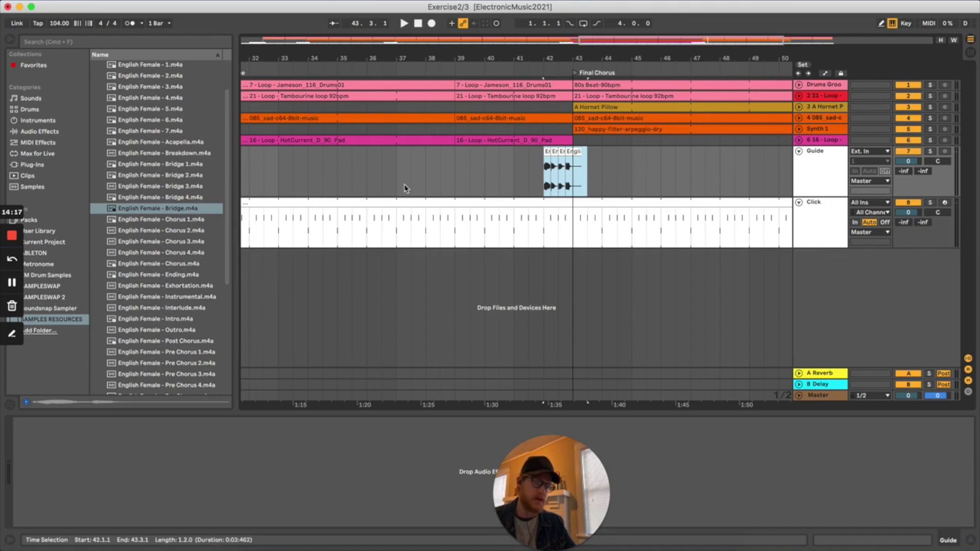
Step: Paste the copied Chorus count-in at bar 50 on the Guide track and delete its spoken Chorus cue
scroll(656, 177, "right", 10)
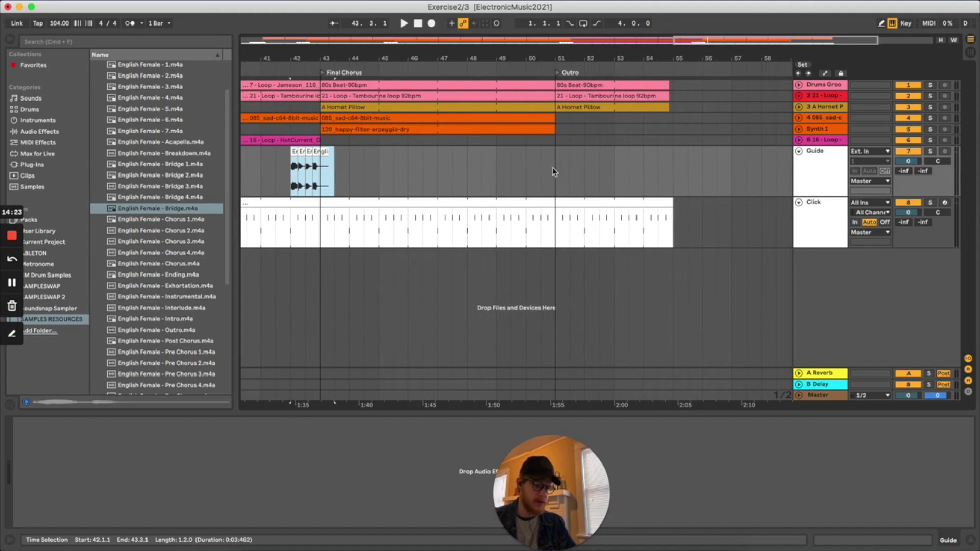
left_click(527, 174)
key("super+v")
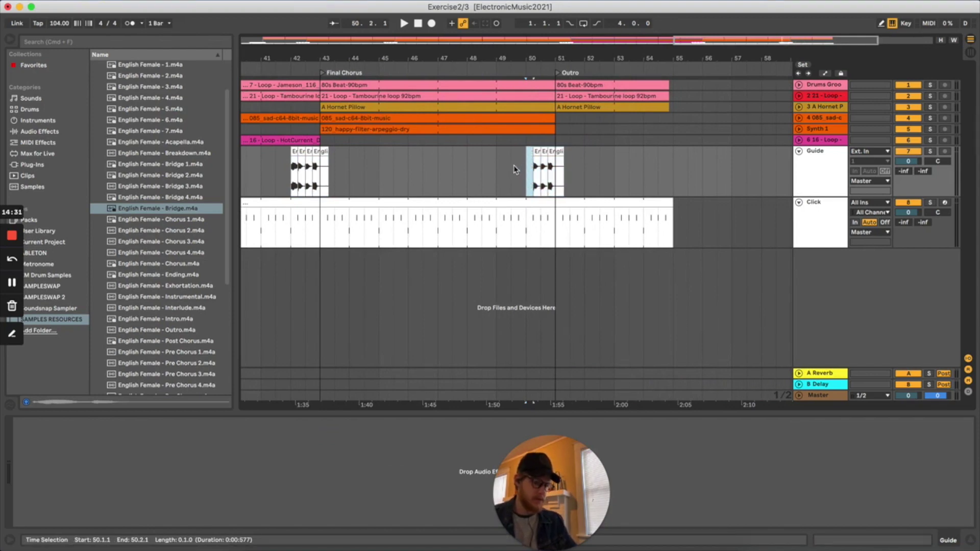
key("Delete")
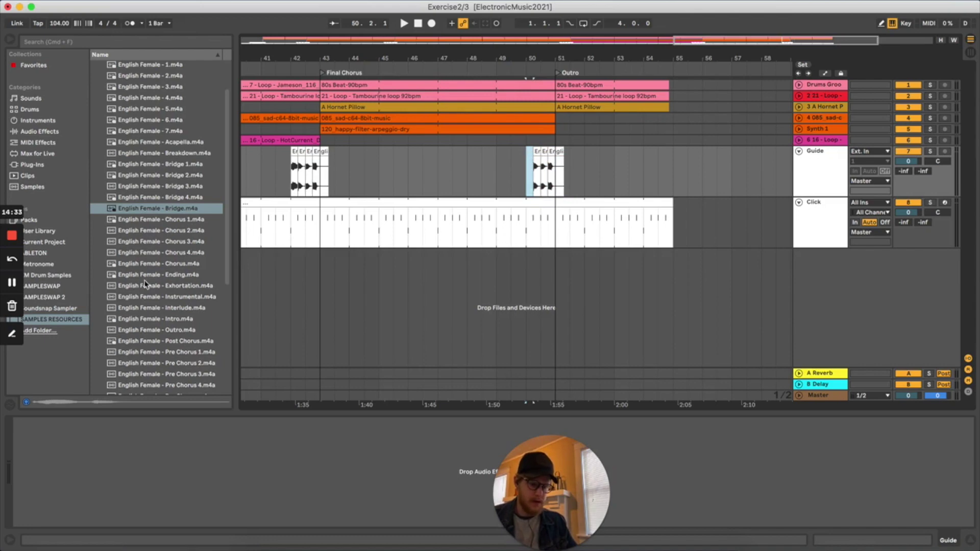
Step: Place the English Female - Outro.m4a cue at 49.3.1 on the Guide track and delete the leftover count cues just before the Outro
scroll(145, 283, "down", 5)
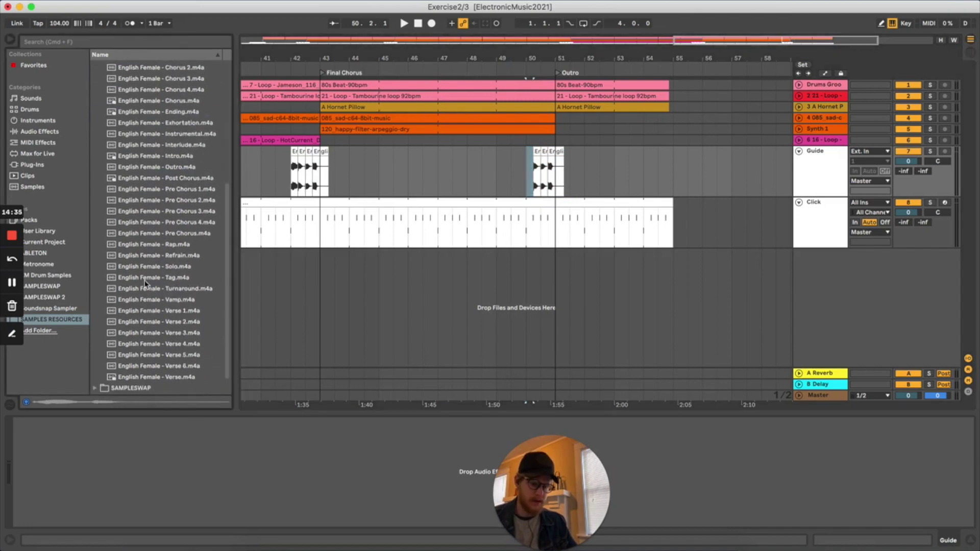
scroll(145, 283, "up", 1)
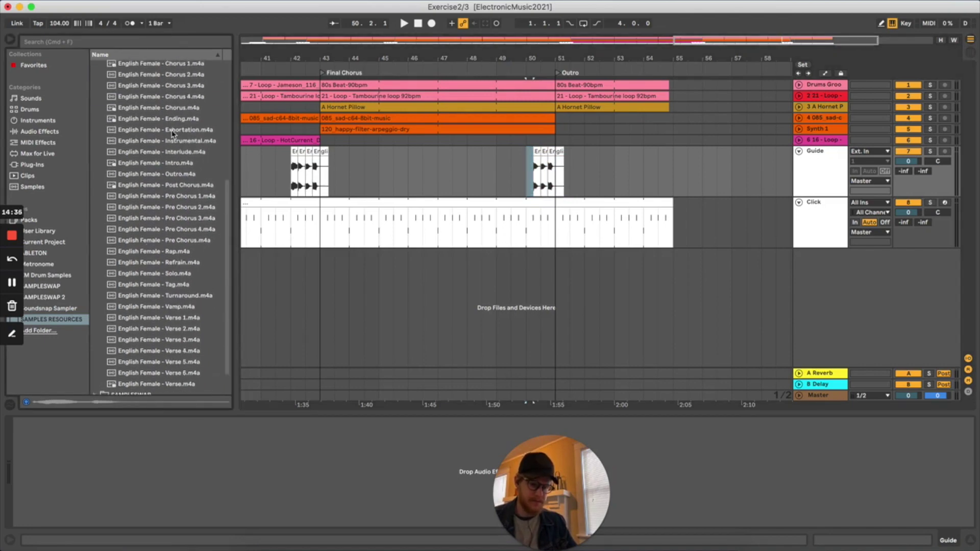
left_click(149, 174)
left_click_drag(149, 176, 529, 164)
left_click(511, 166)
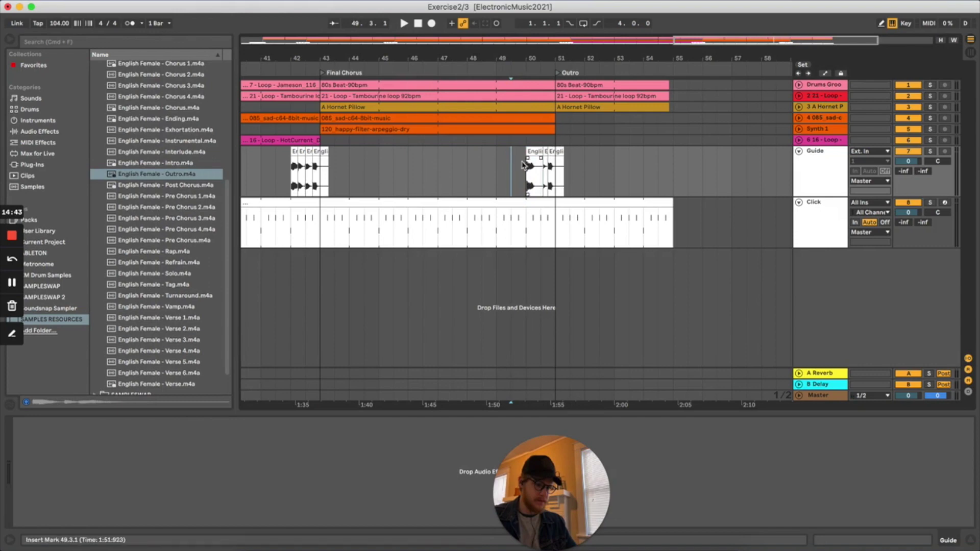
left_click_drag(523, 165, 513, 164)
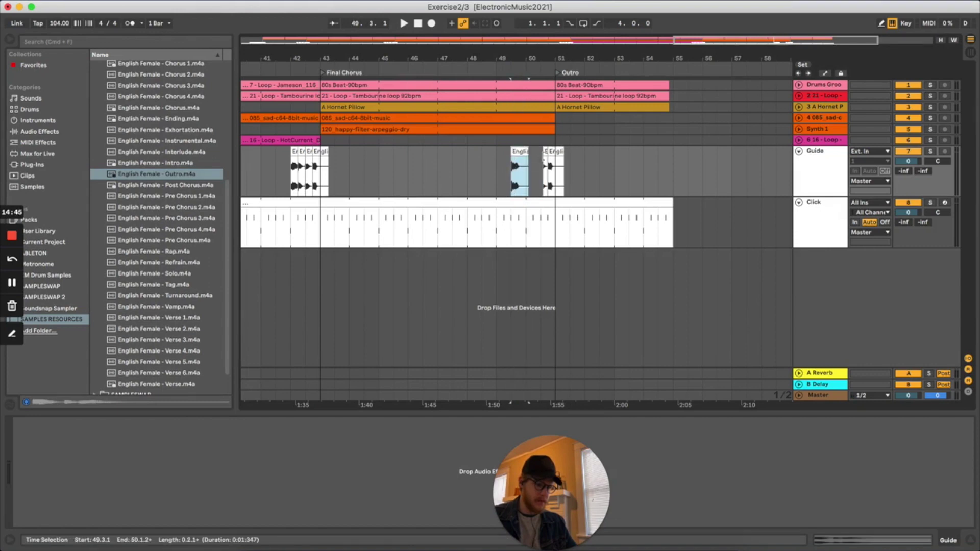
left_click(561, 154)
key("Delete")
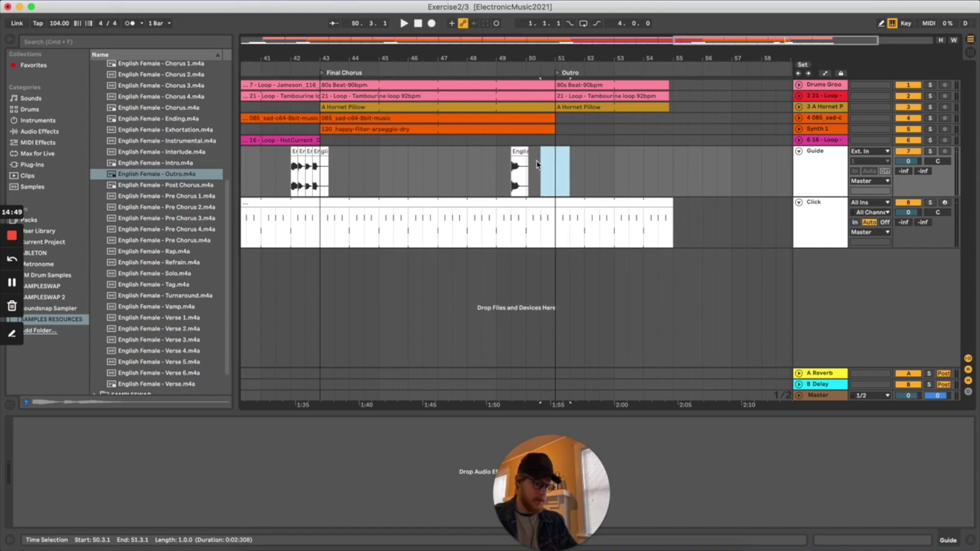
Step: Copy the 2, 3 and 4 cues from the Final Chorus count-in to 51.3.1 and move the Outro cue to 50.1.1
left_click_drag(335, 177, 302, 178)
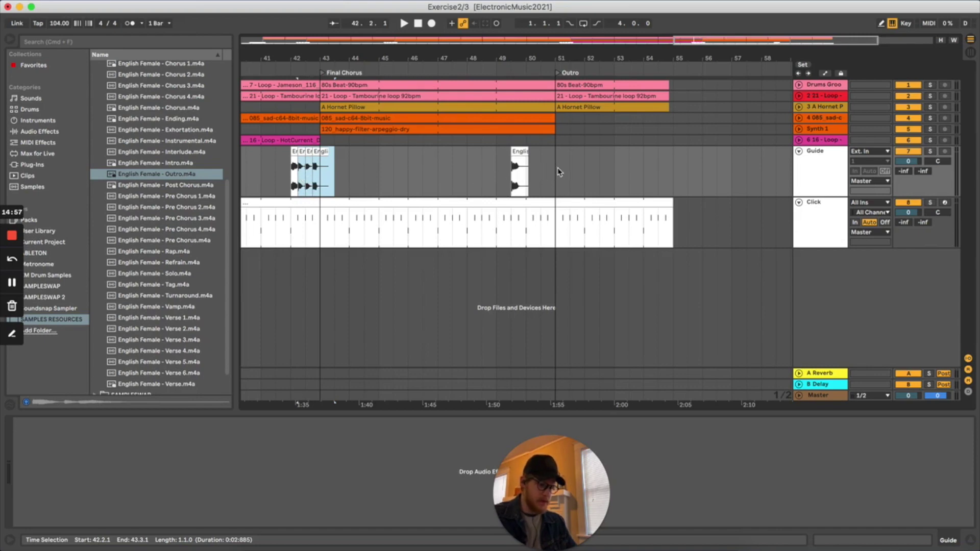
left_click(573, 174)
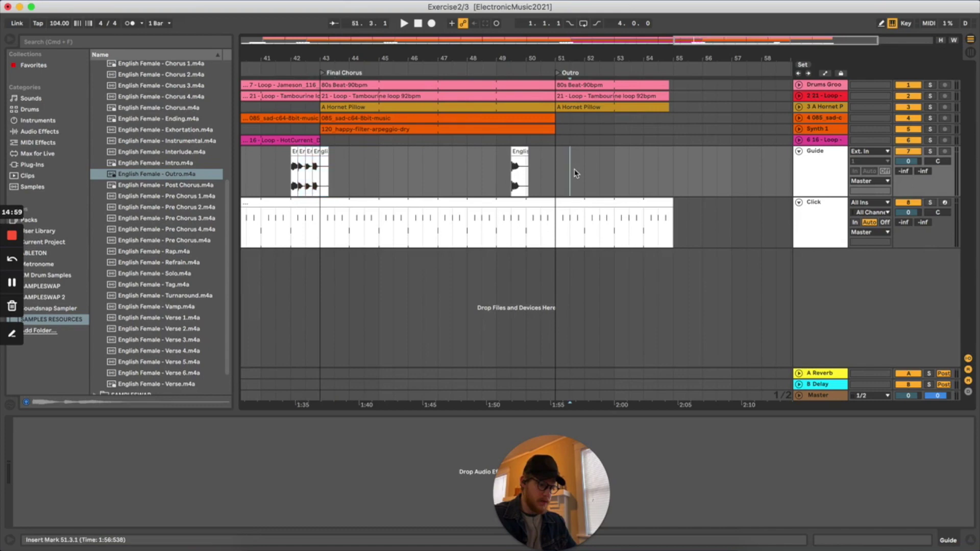
key("super+v")
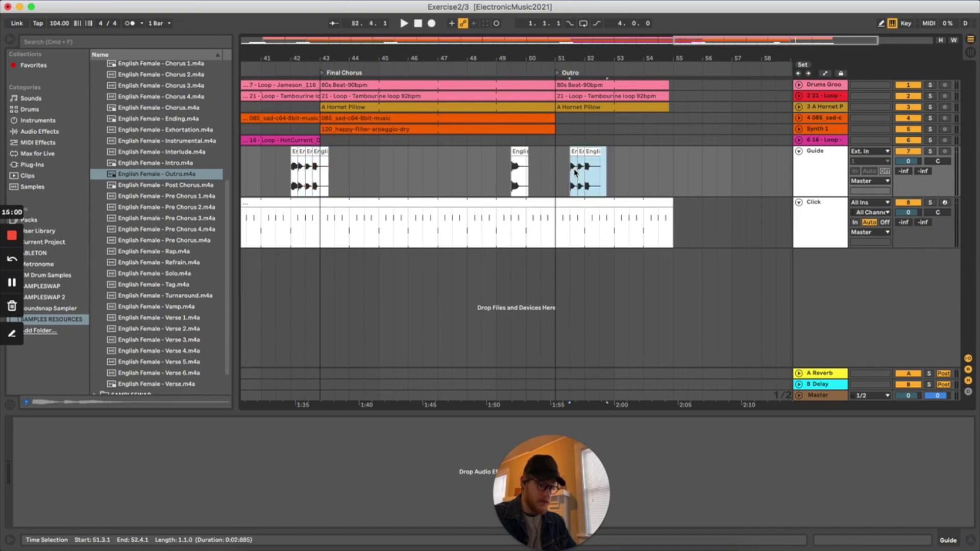
left_click(517, 154)
left_click_drag(516, 154, 531, 154)
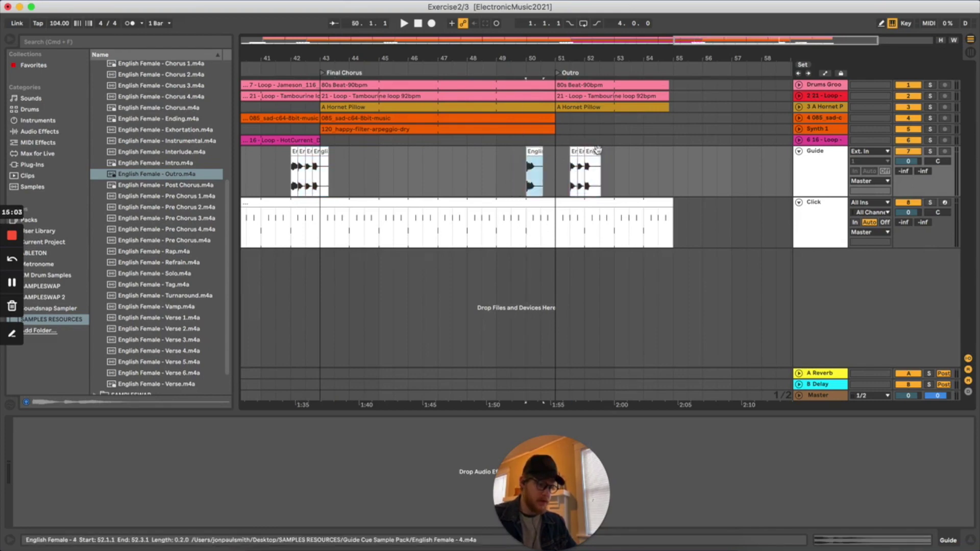
Step: Move the copied 2, 3 and 4 cues together so they start at 50.2.1, one beat after the Outro cue begins
left_click_drag(607, 159, 570, 163)
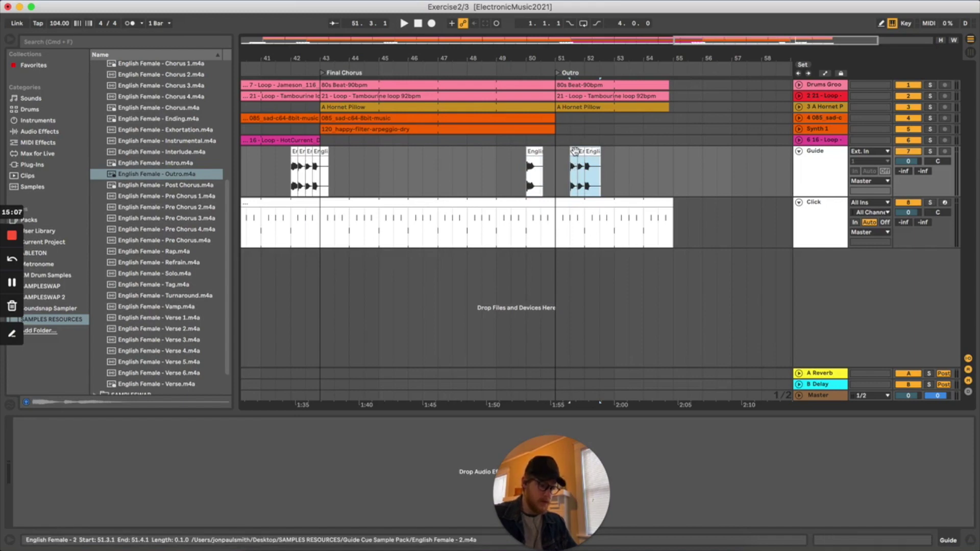
left_click_drag(575, 151, 541, 162)
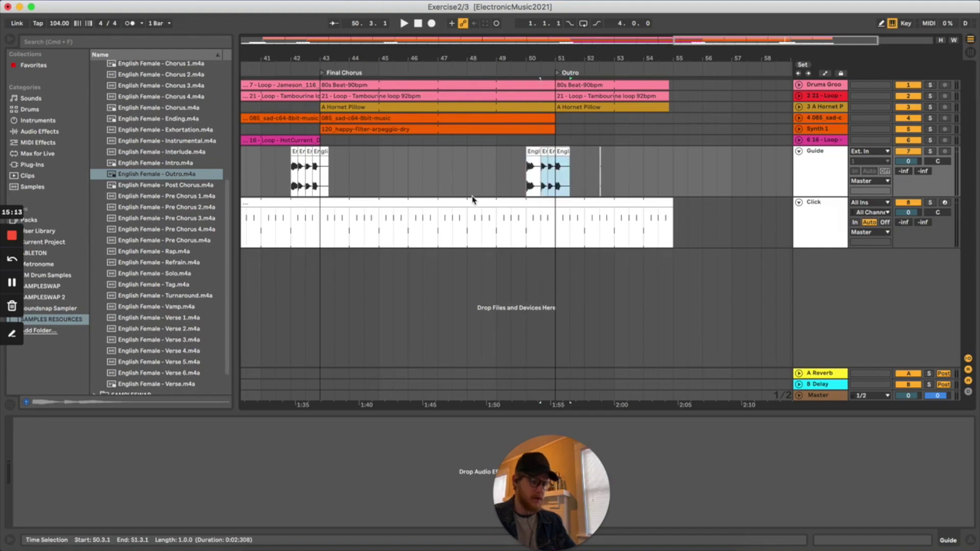
key("plus")
key("plus")
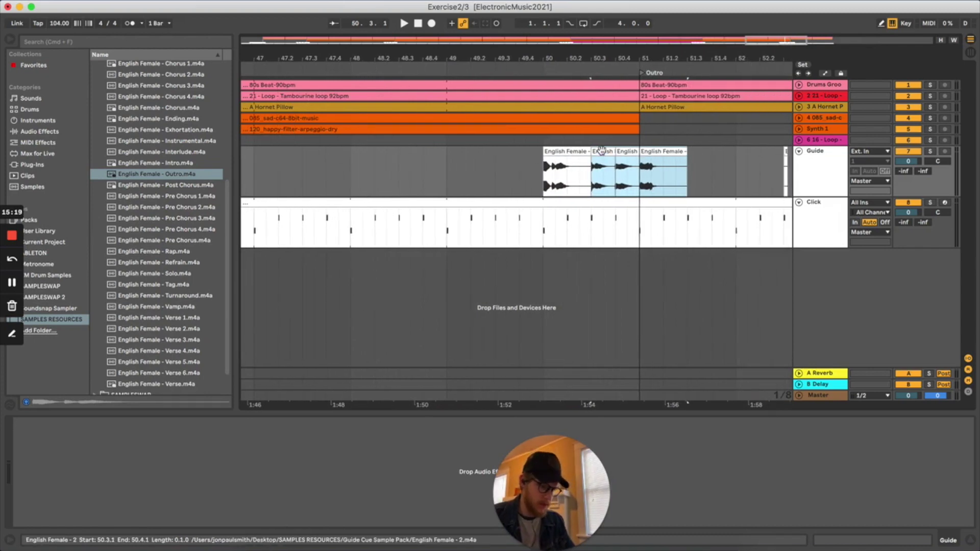
left_click_drag(601, 150, 576, 151)
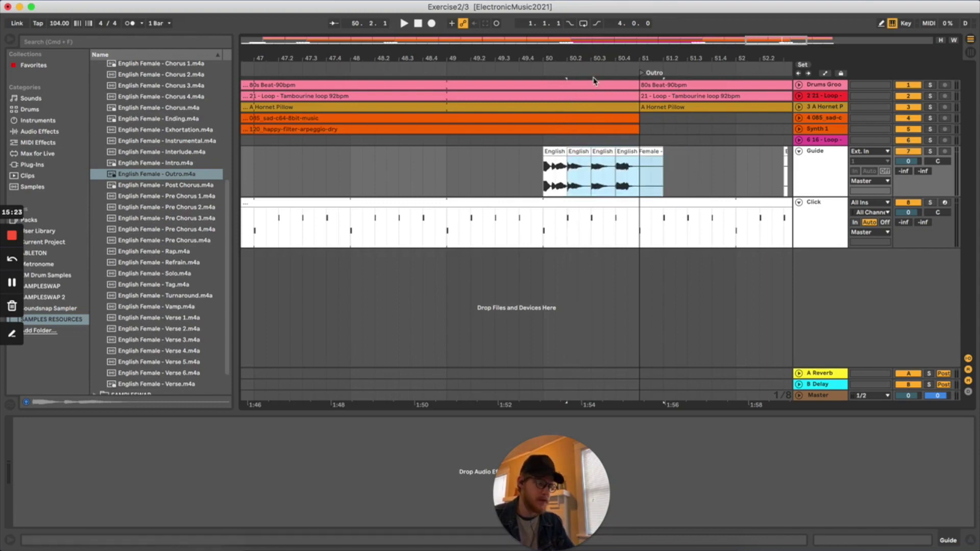
Step: Play the song from 49.4.3 to audition the Outro count-in
left_click(531, 169)
key("space")
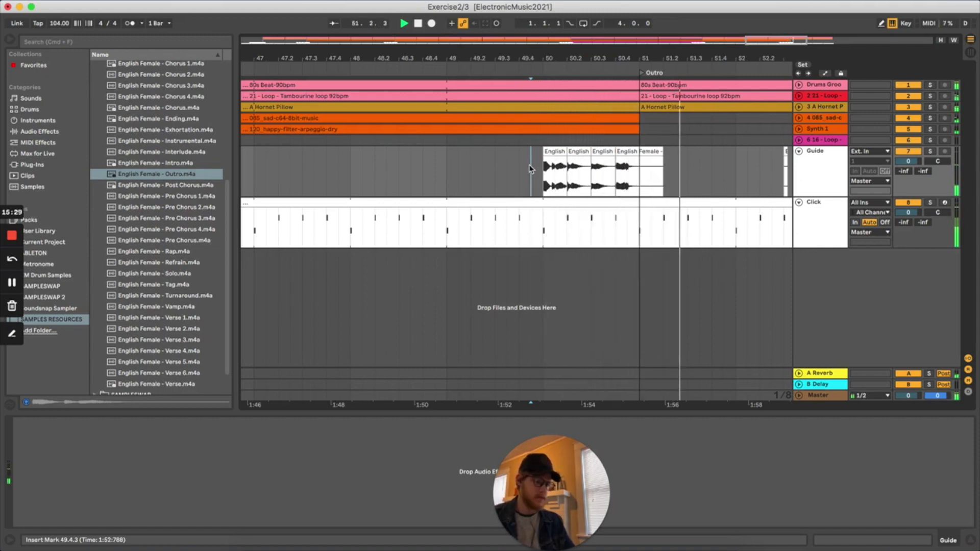
Step: Stop playback after the end of the Outro and fit the whole arrangement in view
key("minus")
key("minus")
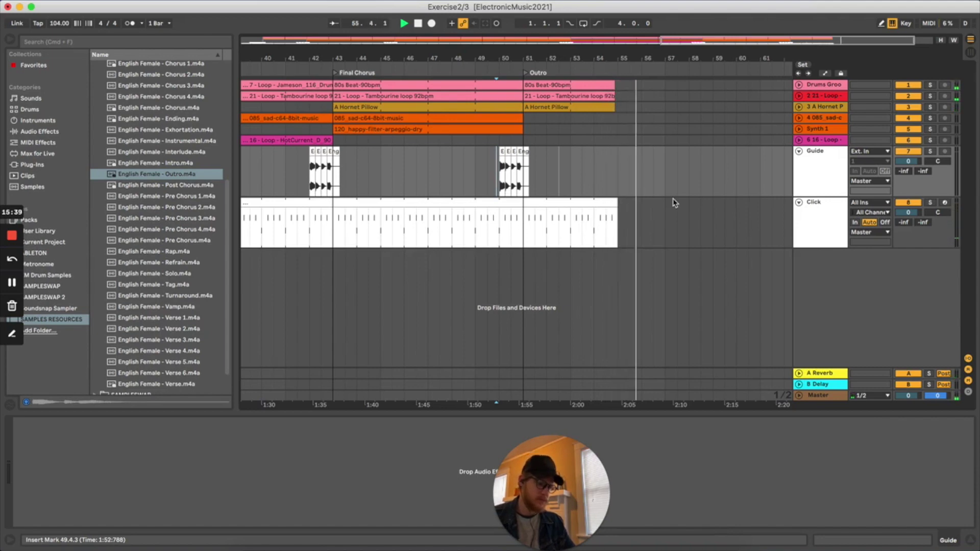
key("space")
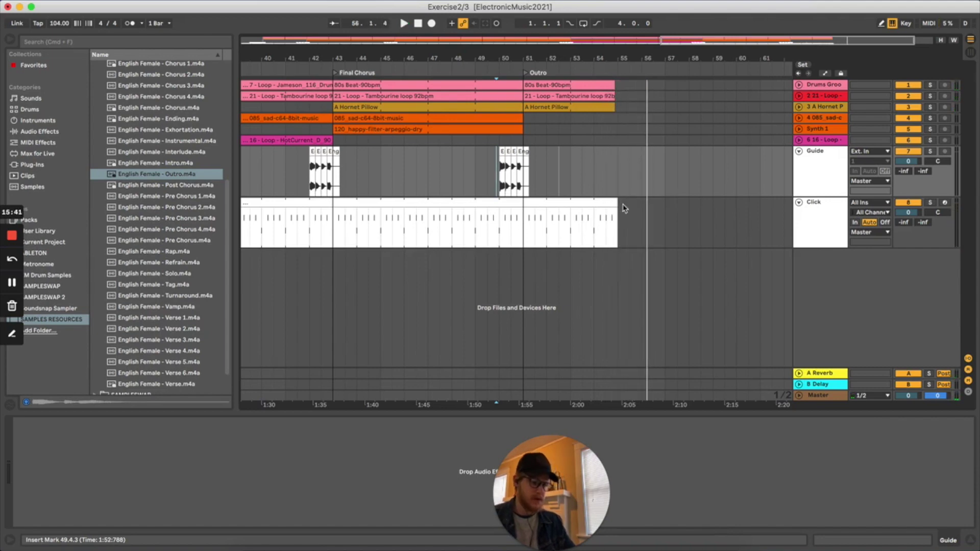
key("w")
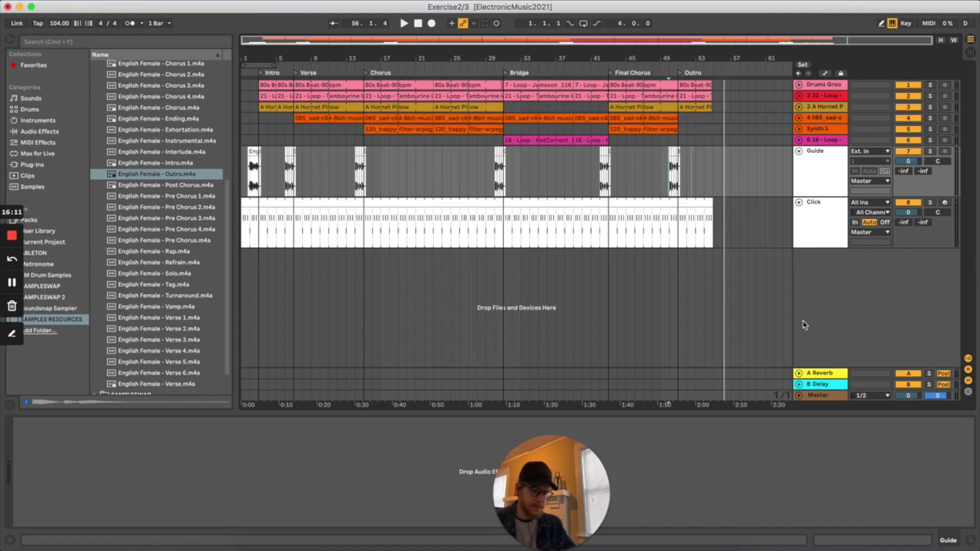
Step: Examine the Master track's Cue Out and Master Out routing options in Session View and return to the Arrangement
key("Tab")
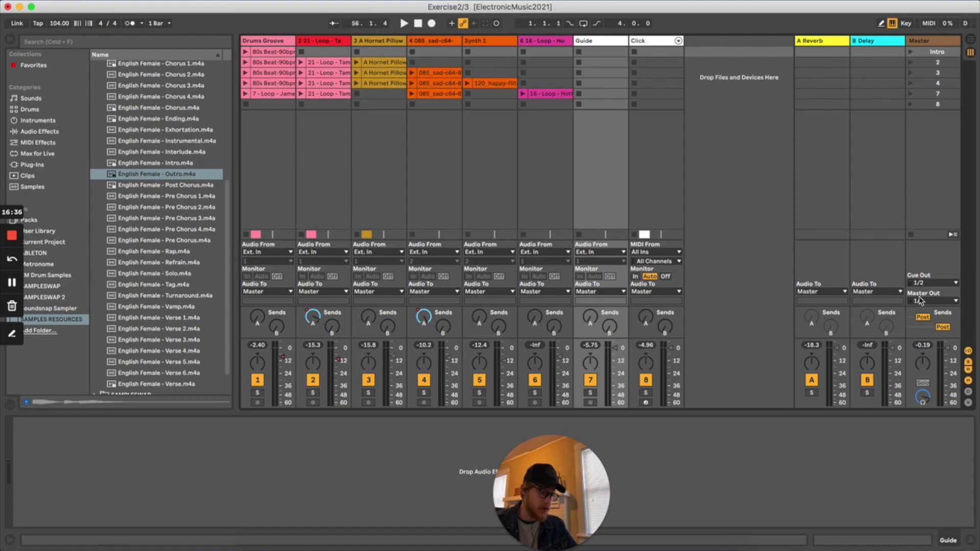
left_click(935, 284)
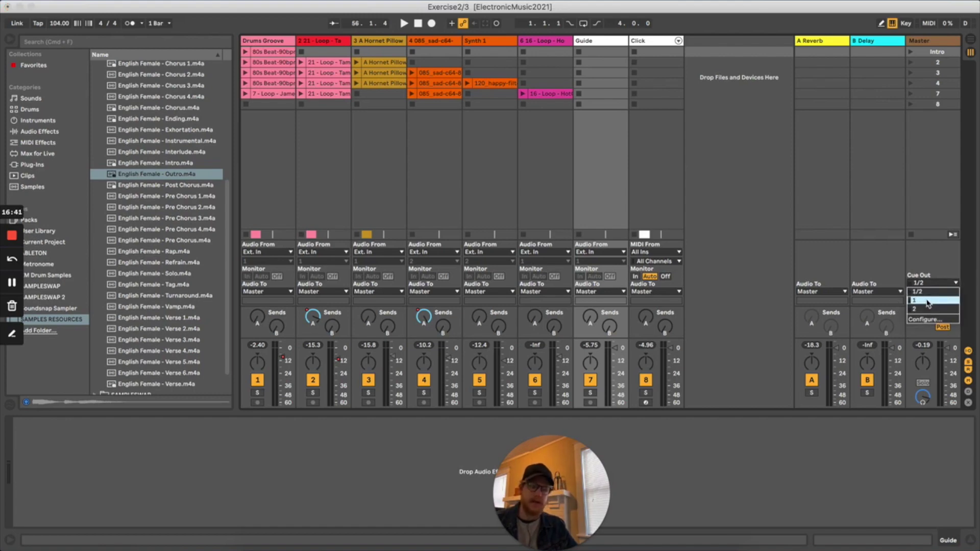
left_click(929, 270)
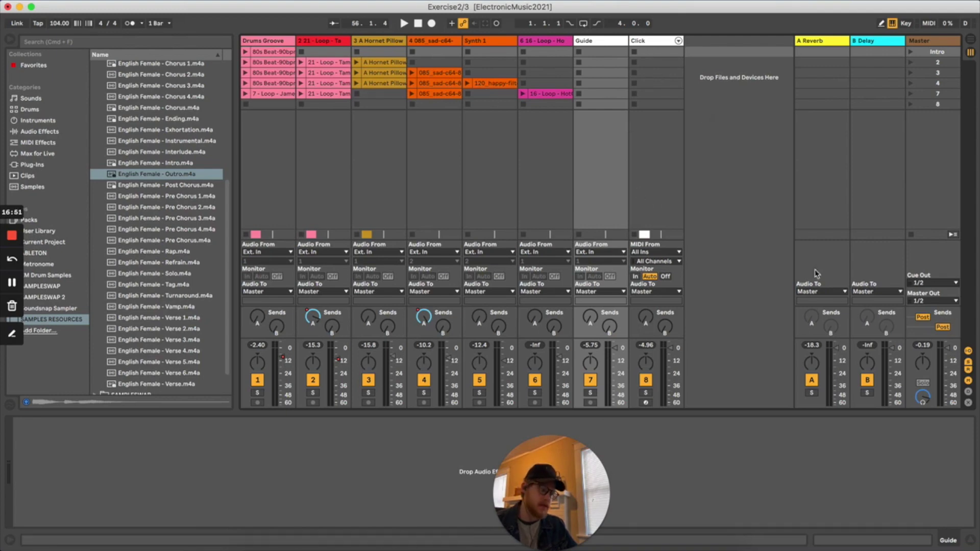
left_click(912, 300)
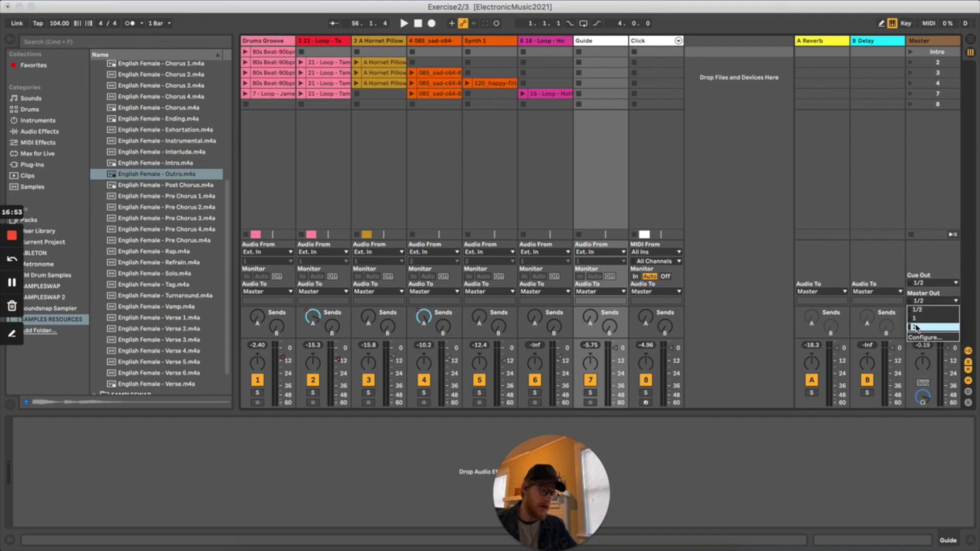
left_click(729, 194)
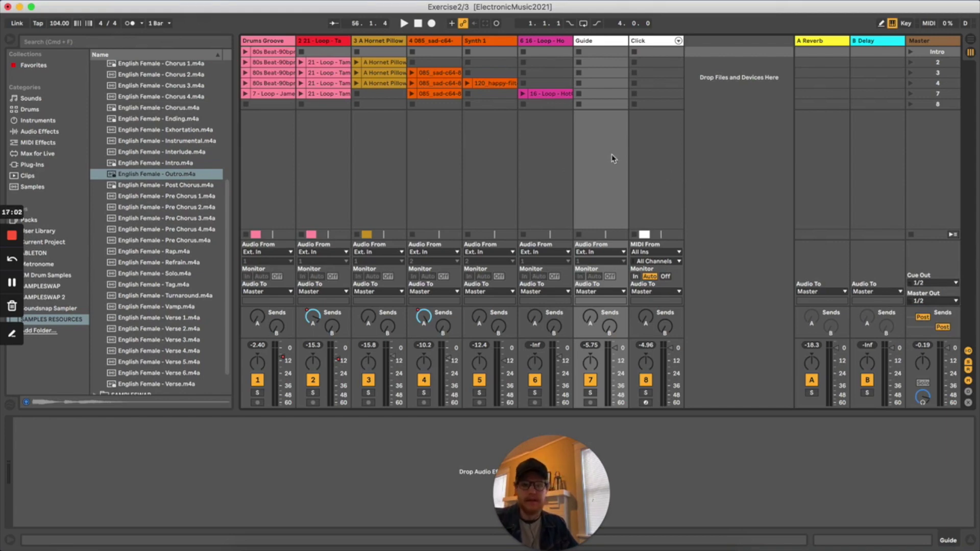
key("Tab")
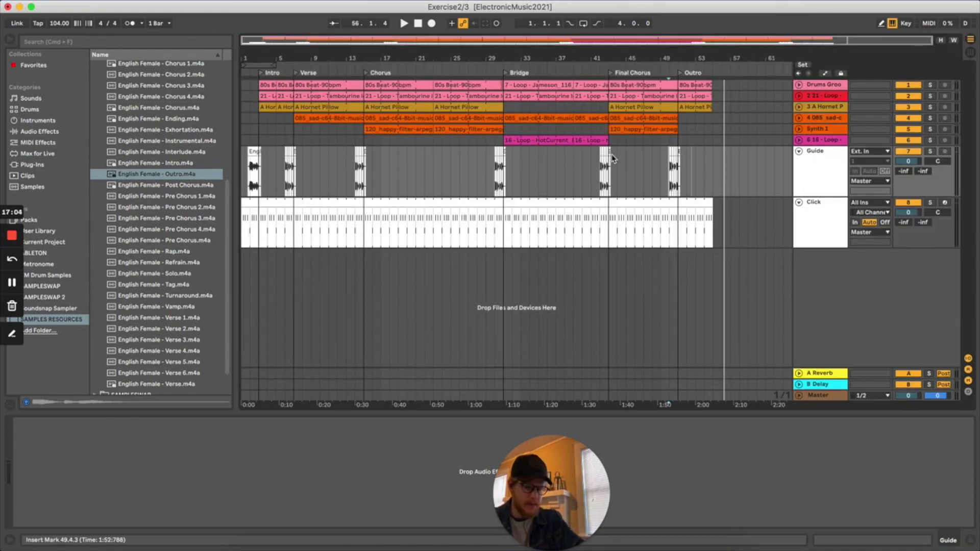
left_click_drag(754, 228, 746, 184)
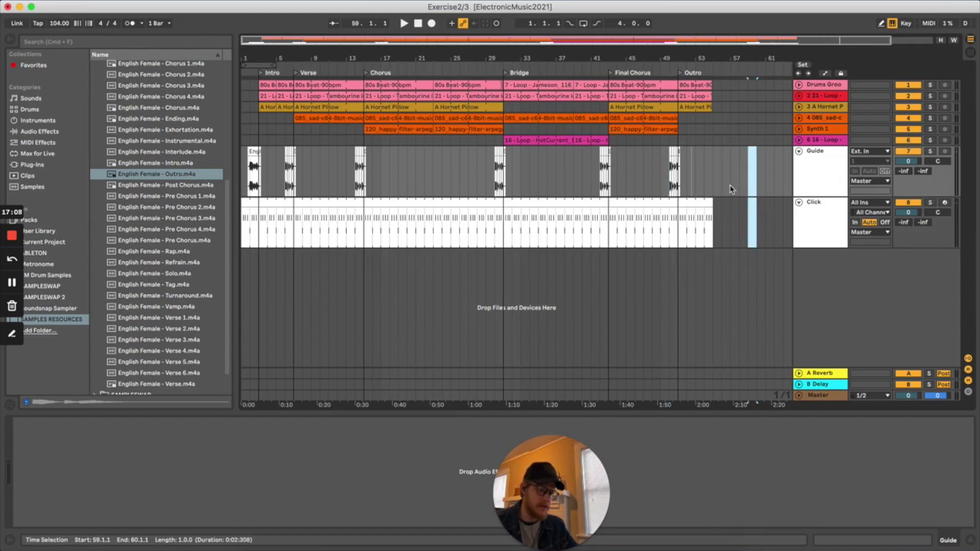
left_click(765, 216)
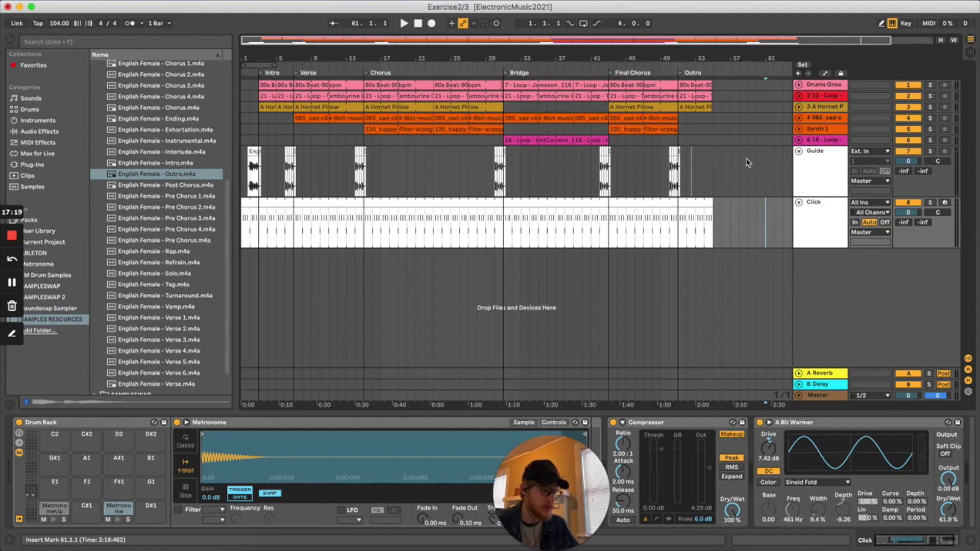
left_click(740, 173)
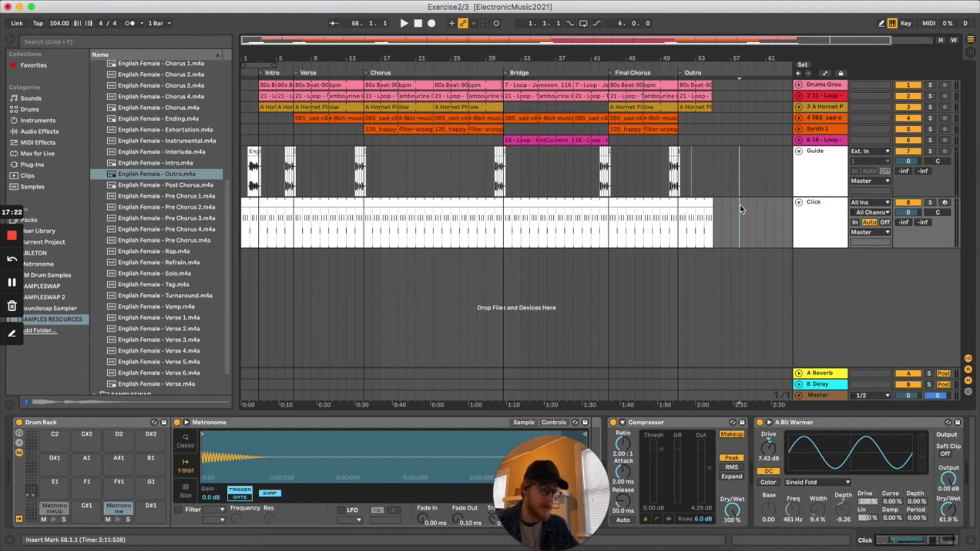